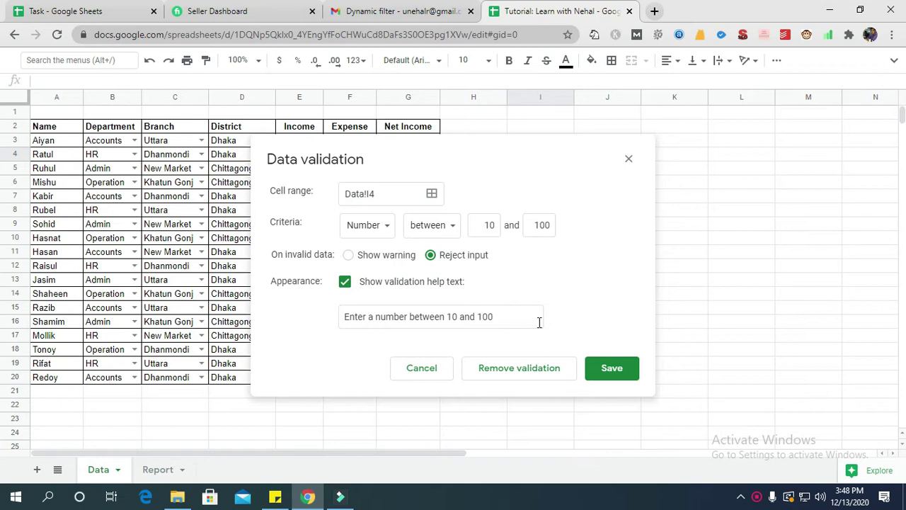
{"action": "left_click", "coordinate": [366, 227]}
{"action": "left_click", "coordinate": [390, 184]}
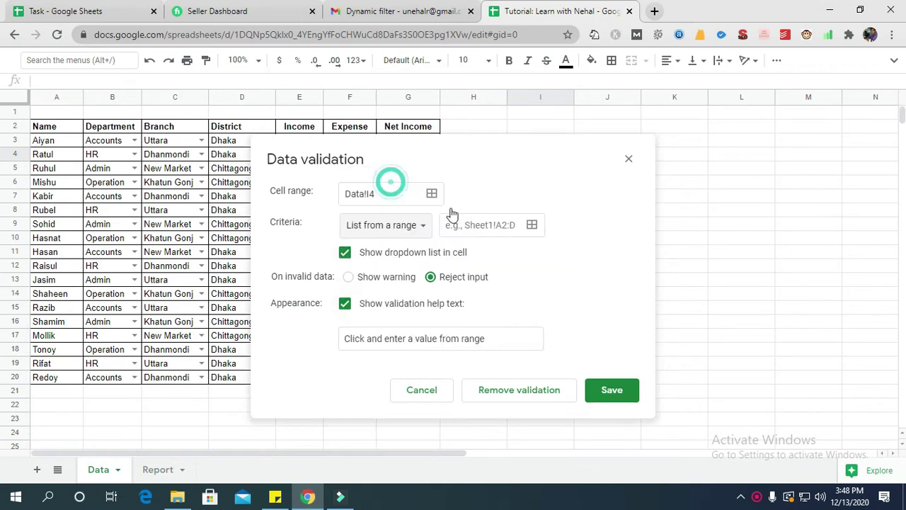
{"action": "left_click", "coordinate": [514, 191]}
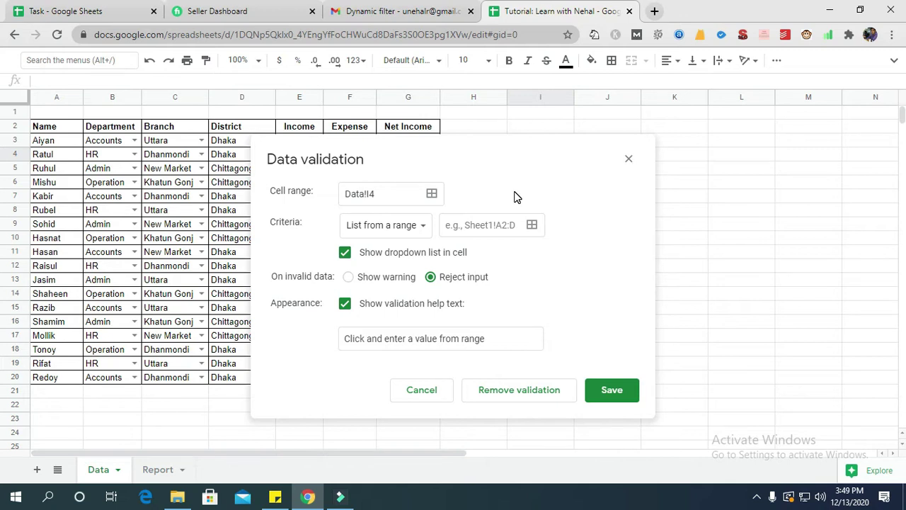
{"action": "left_click", "coordinate": [628, 158]}
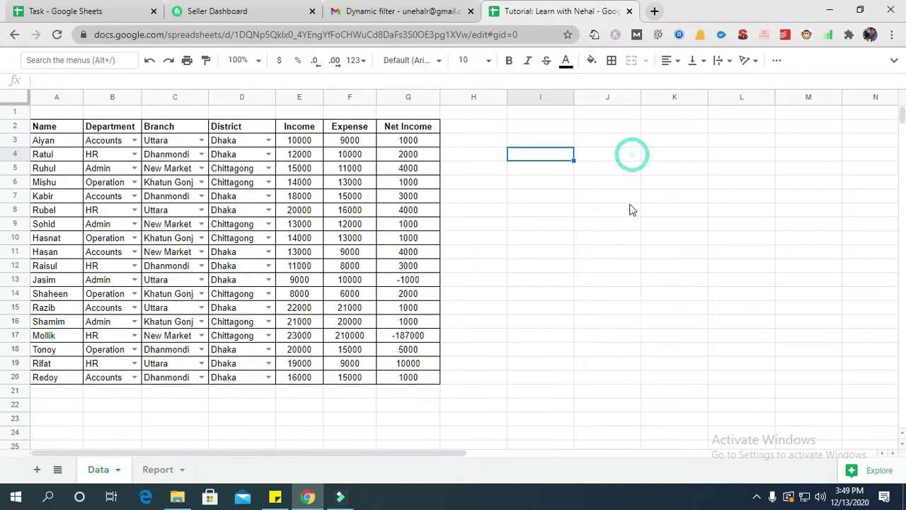
Open the data validation settings for cell I3 and move the dialog clear of that cell.
{"action": "right_click", "coordinate": [541, 141]}
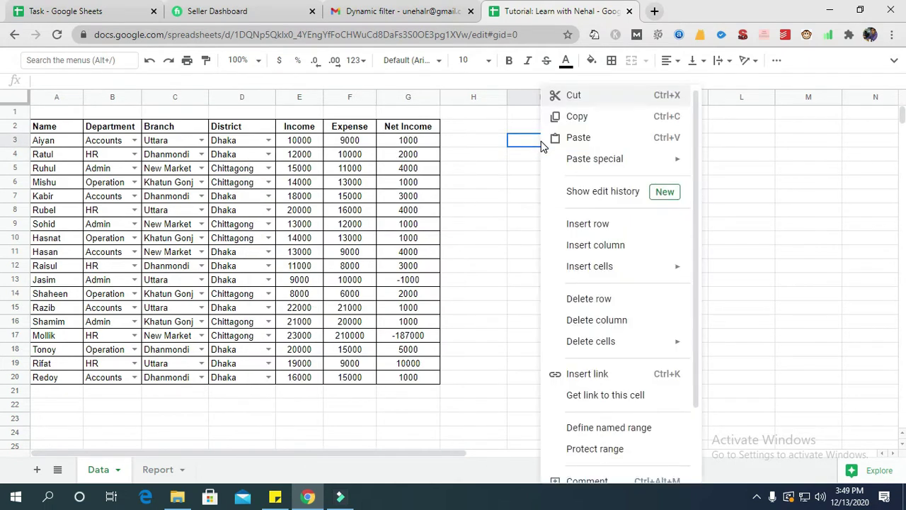
{"action": "scroll", "coordinate": [624, 301], "scroll_direction": "down", "scroll_amount": 1}
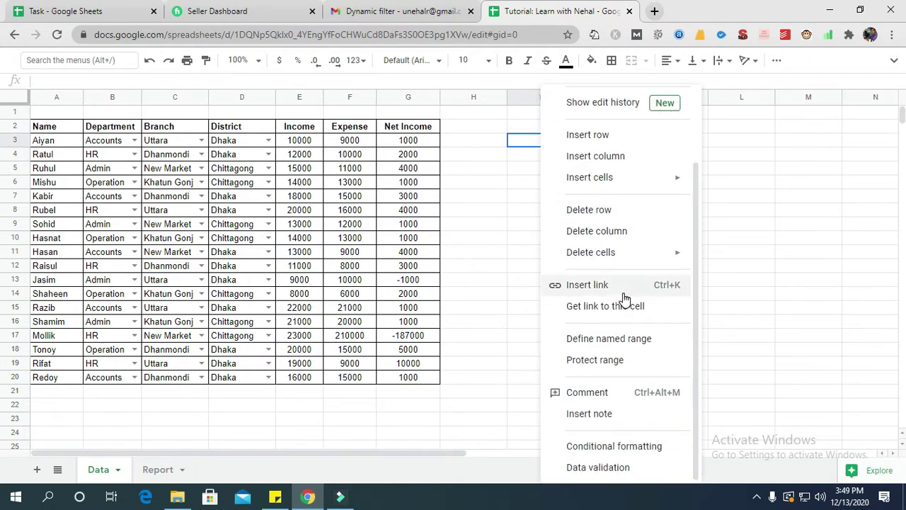
{"action": "left_click", "coordinate": [607, 469]}
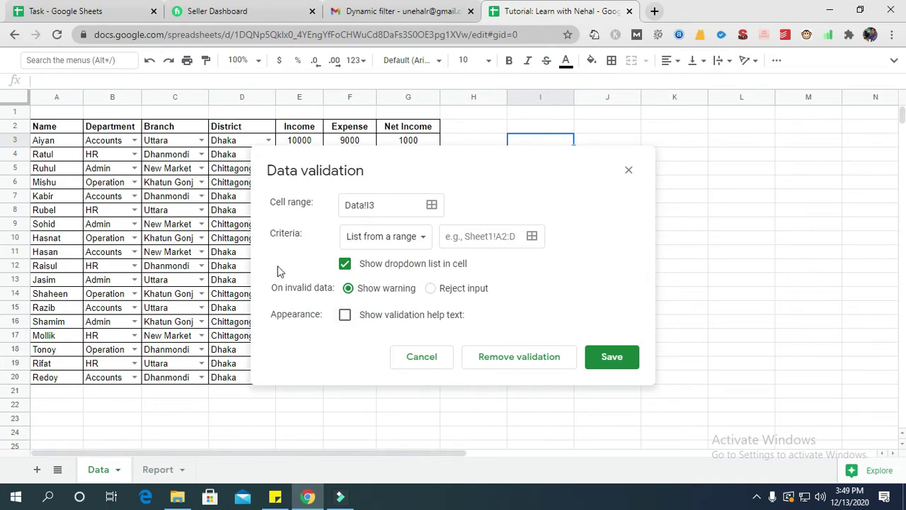
{"action": "double_click", "coordinate": [276, 204]}
{"action": "left_click", "coordinate": [325, 223]}
{"action": "left_click_drag", "start_coordinate": [547, 169], "coordinate": [585, 214]}
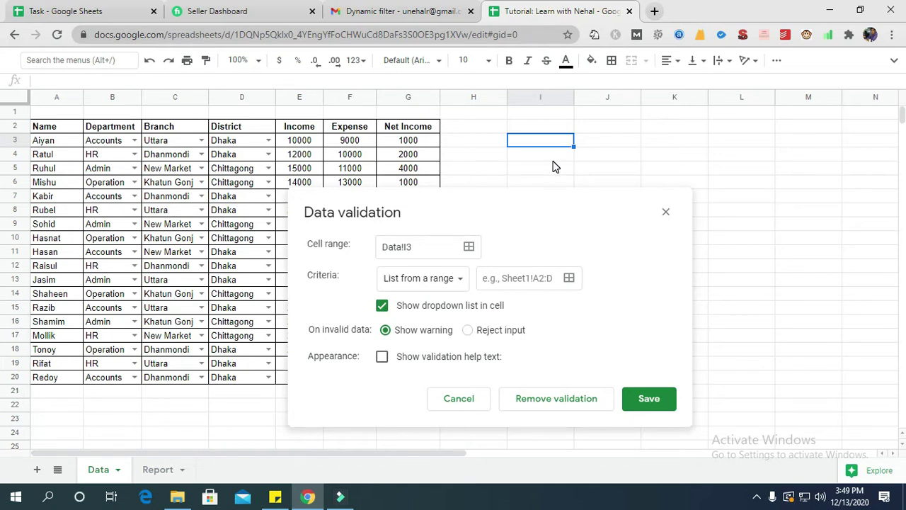
{"action": "left_click_drag", "start_coordinate": [535, 212], "coordinate": [536, 190]}
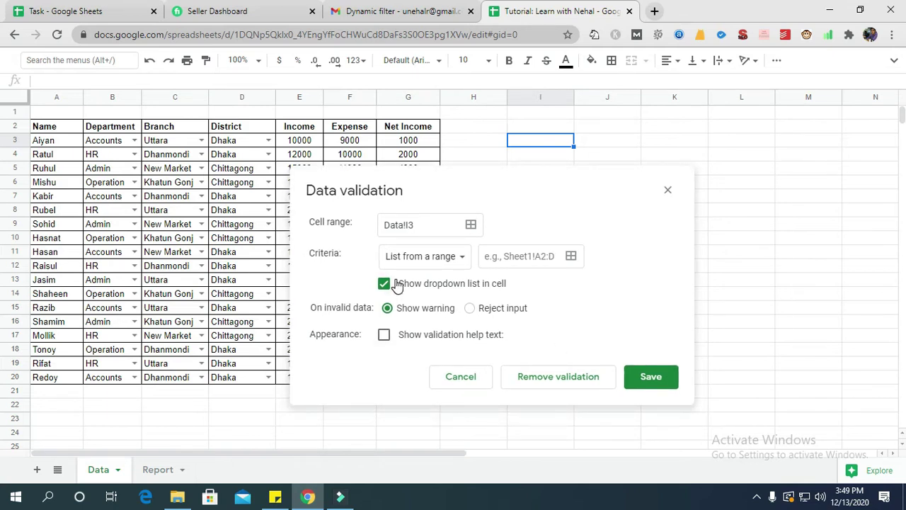
Set the validation criteria for cell I3 to a list of items containing Banana, Apple and Orange, and save the rule.
{"action": "left_click", "coordinate": [463, 259]}
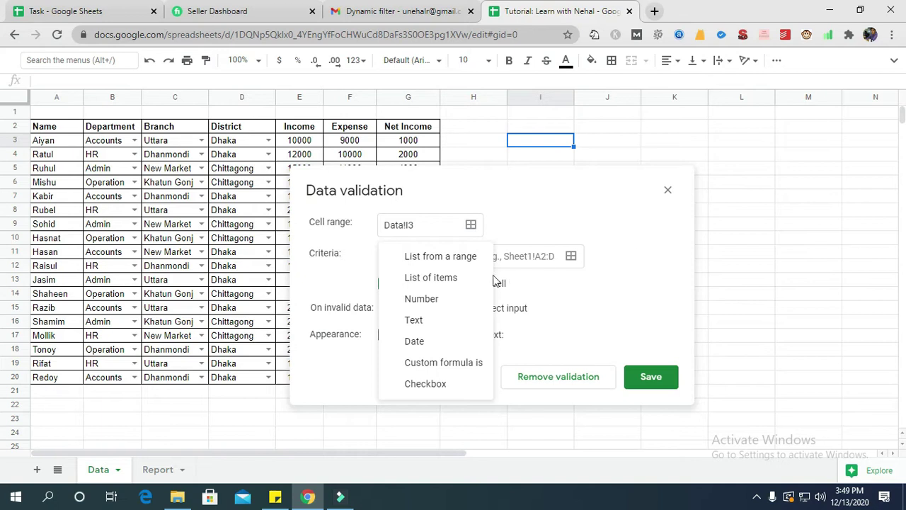
{"action": "left_click", "coordinate": [441, 284]}
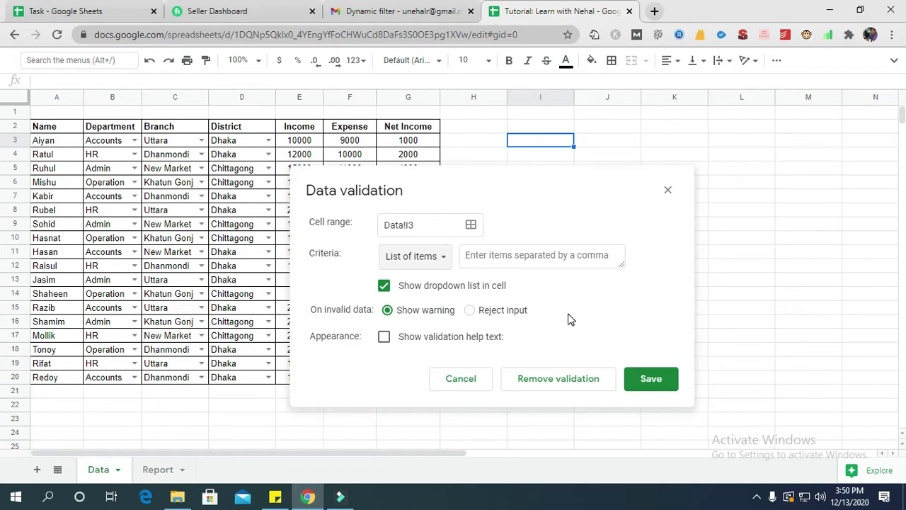
{"action": "left_click", "coordinate": [511, 255]}
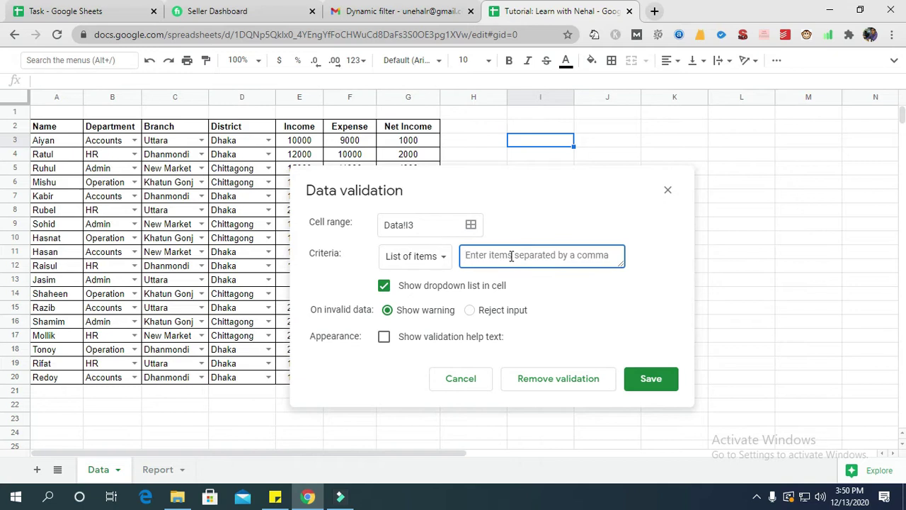
{"action": "type", "text": "Bana"}
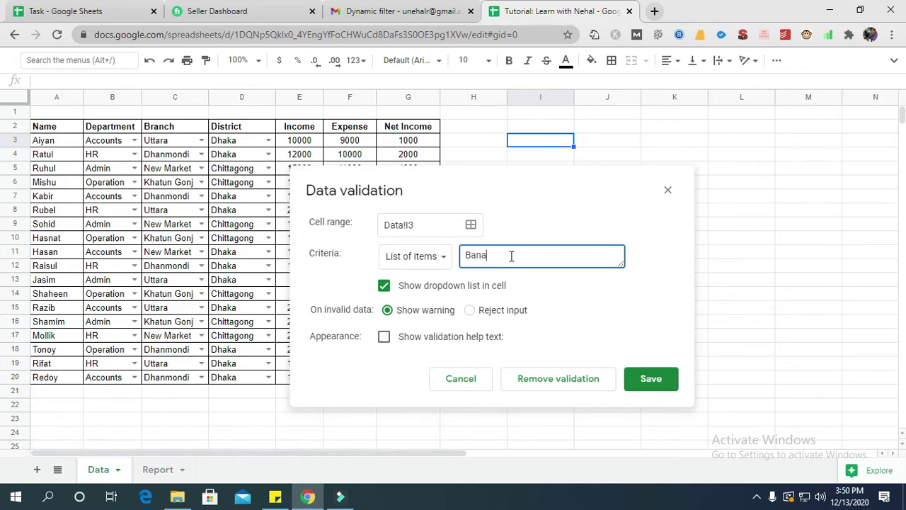
{"action": "type", "text": "na, Apple, Orange"}
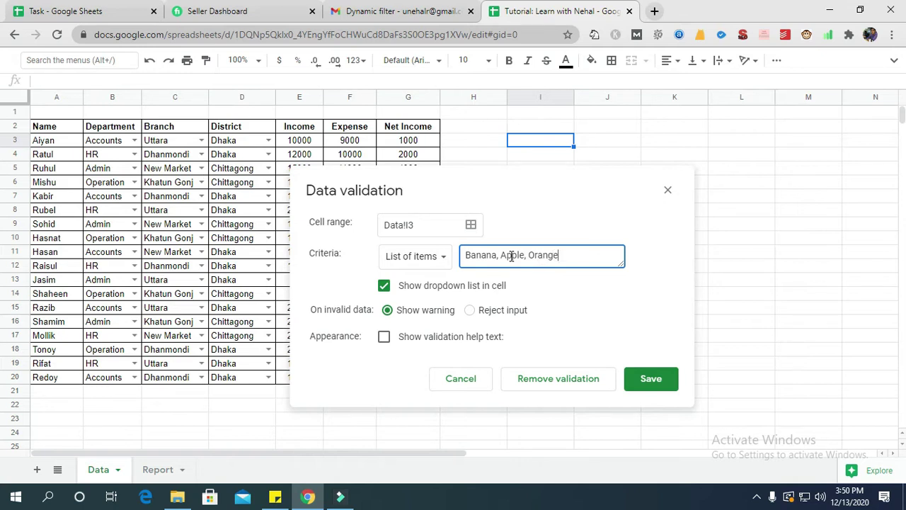
{"action": "left_click", "coordinate": [574, 306]}
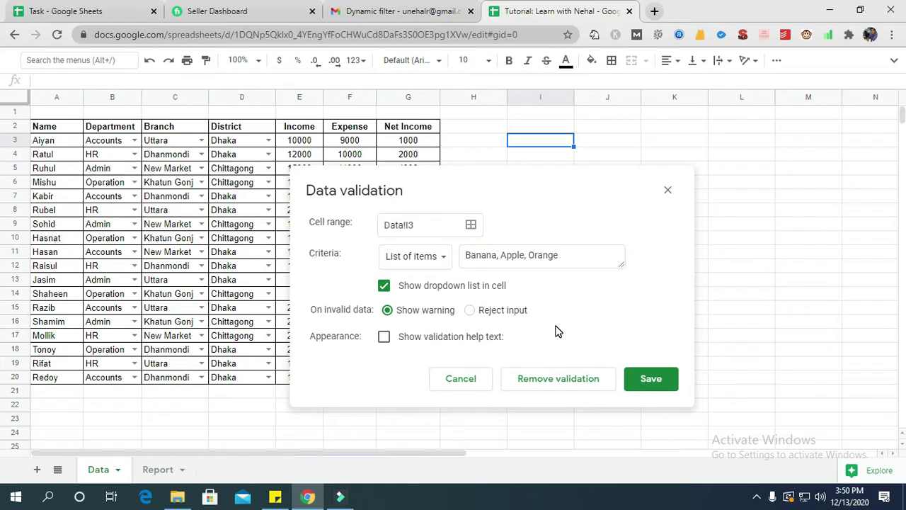
{"action": "left_click", "coordinate": [649, 379]}
{"action": "left_click", "coordinate": [621, 239]}
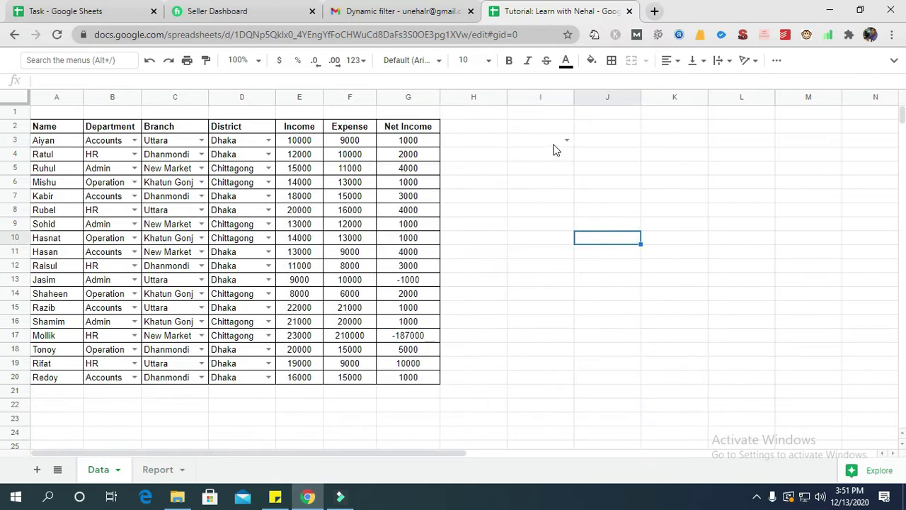
Try the dropdown in cell I3 by choosing Orange, Banana and Apple in turn.
{"action": "left_click", "coordinate": [565, 142]}
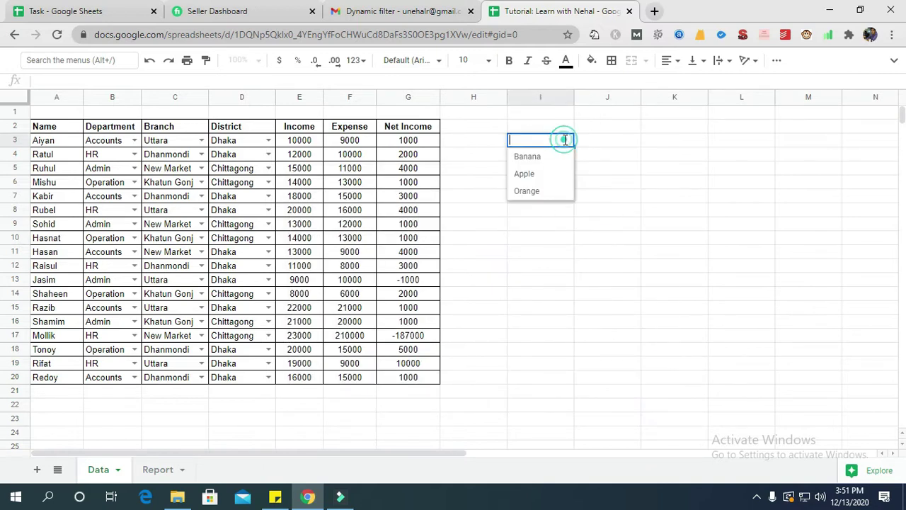
{"action": "left_click", "coordinate": [538, 191]}
{"action": "left_click", "coordinate": [602, 185]}
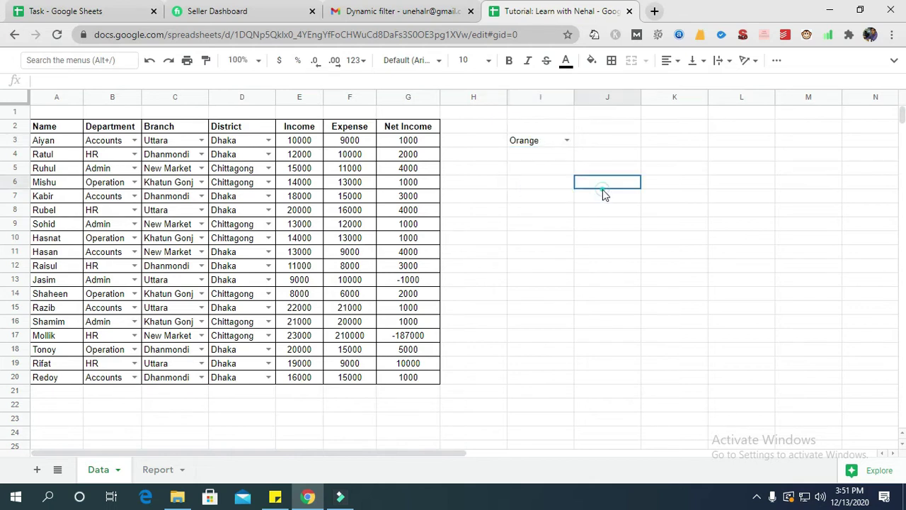
{"action": "left_click", "coordinate": [567, 141]}
{"action": "left_click", "coordinate": [528, 156]}
{"action": "left_click", "coordinate": [565, 140]}
{"action": "left_click", "coordinate": [534, 173]}
Disable showing the dropdown list in cell I3's validation rule and check which options the cell offers when edited.
{"action": "right_click", "coordinate": [554, 140]}
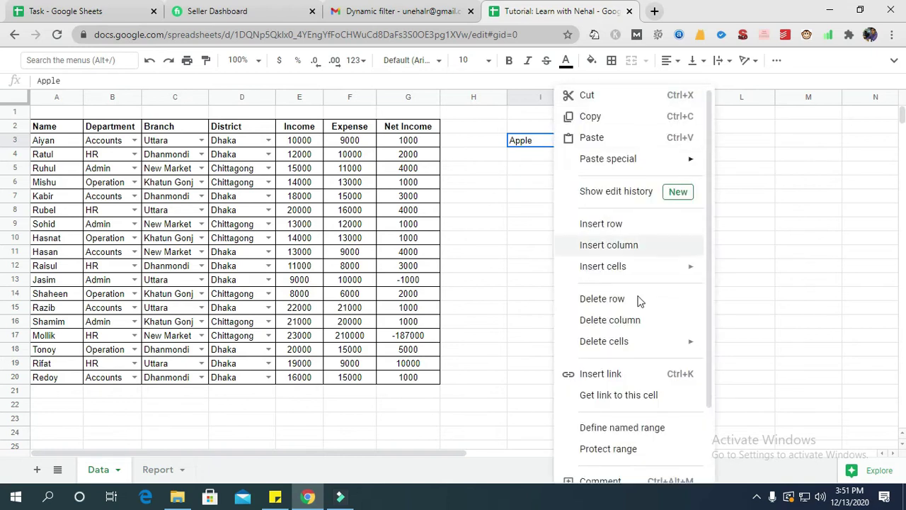
{"action": "scroll", "coordinate": [639, 338], "scroll_direction": "down", "scroll_amount": 2}
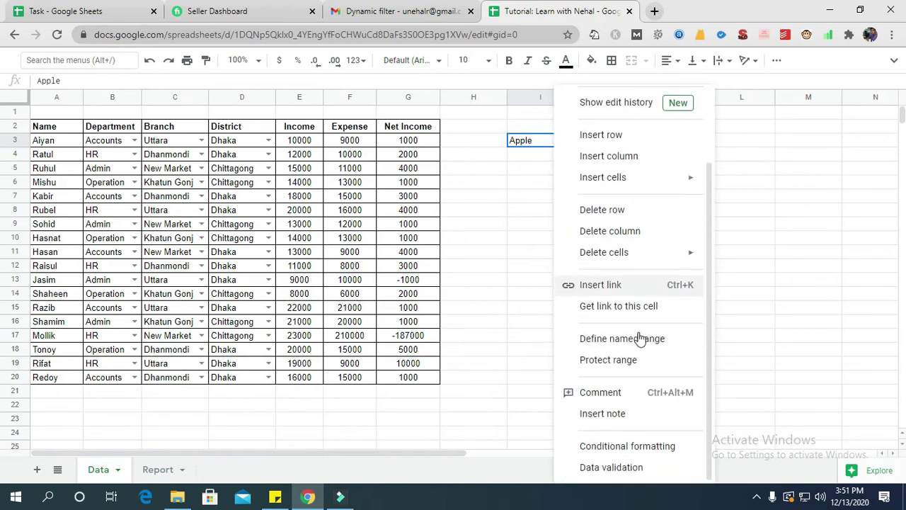
{"action": "left_click", "coordinate": [610, 466]}
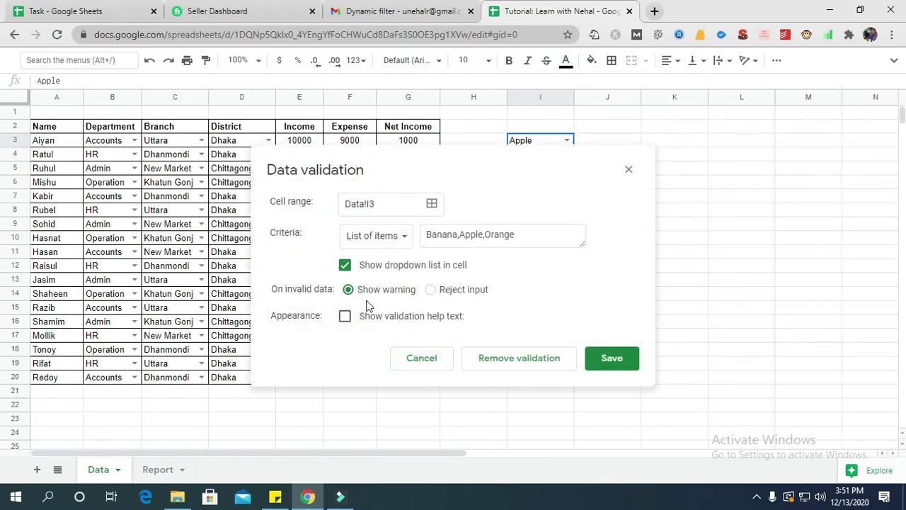
{"action": "left_click", "coordinate": [346, 267]}
{"action": "left_click", "coordinate": [611, 359]}
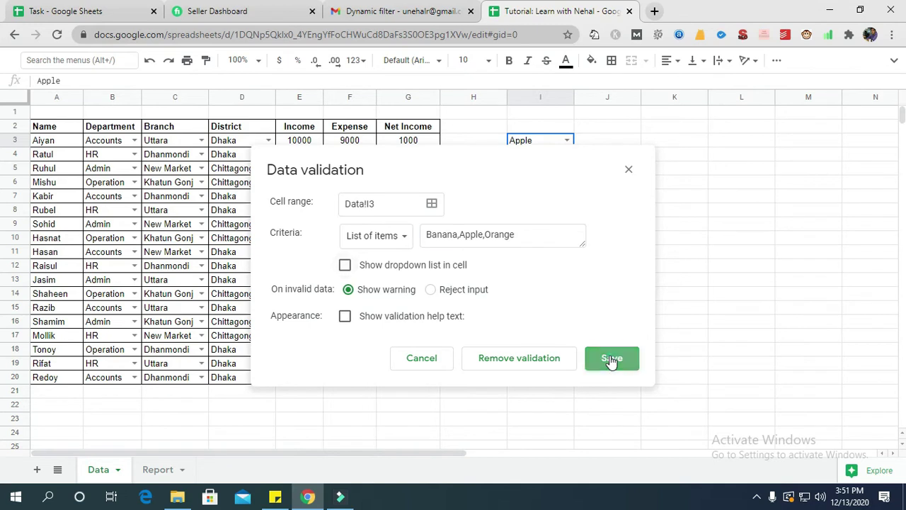
{"action": "left_click", "coordinate": [503, 223]}
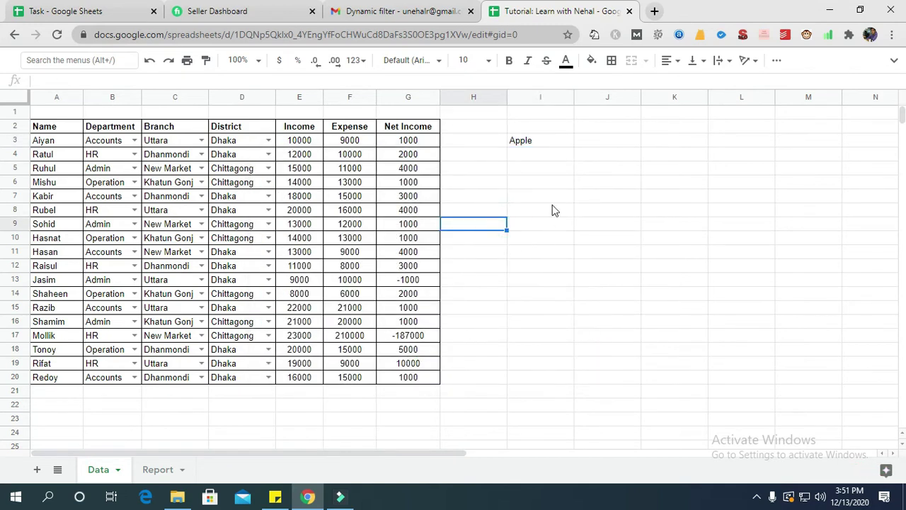
{"action": "double_click", "coordinate": [561, 139]}
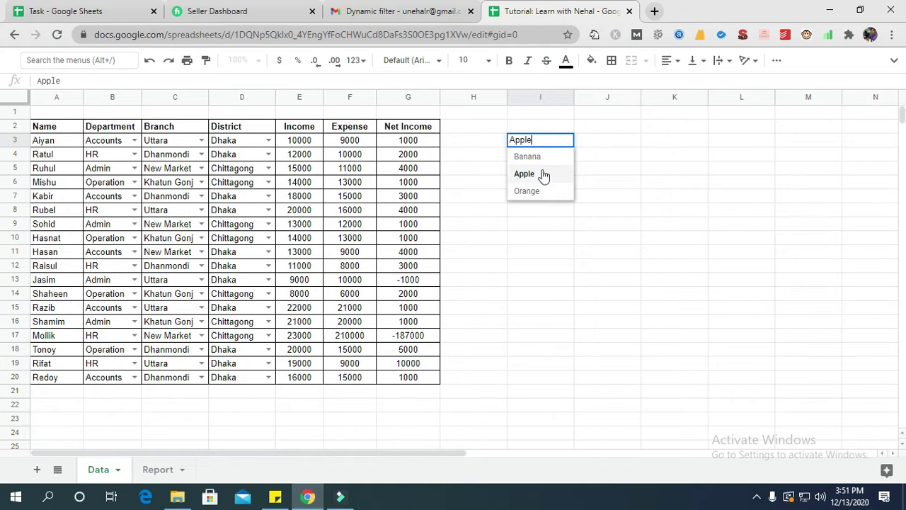
{"action": "left_click", "coordinate": [543, 248]}
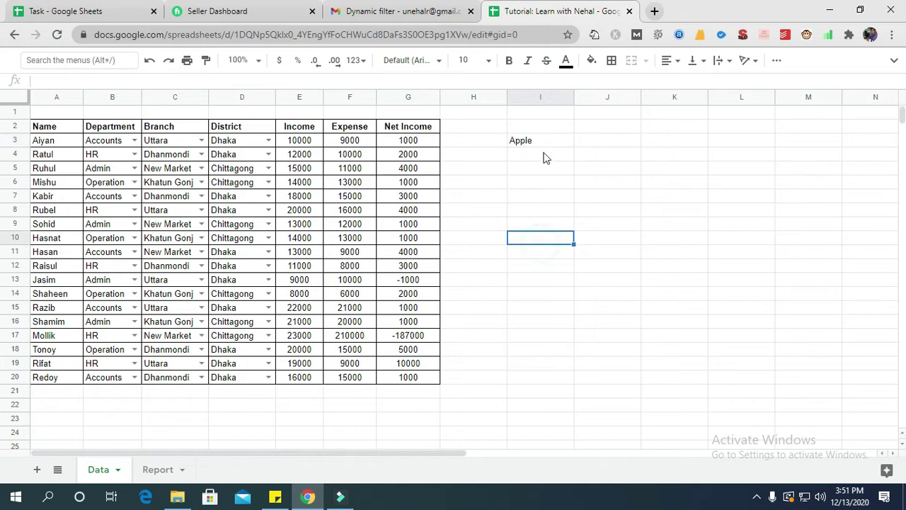
Re-enable showing the dropdown list in cell I3's validation rule and save it.
{"action": "right_click", "coordinate": [546, 148]}
{"action": "scroll", "coordinate": [608, 375], "scroll_direction": "down", "scroll_amount": 2}
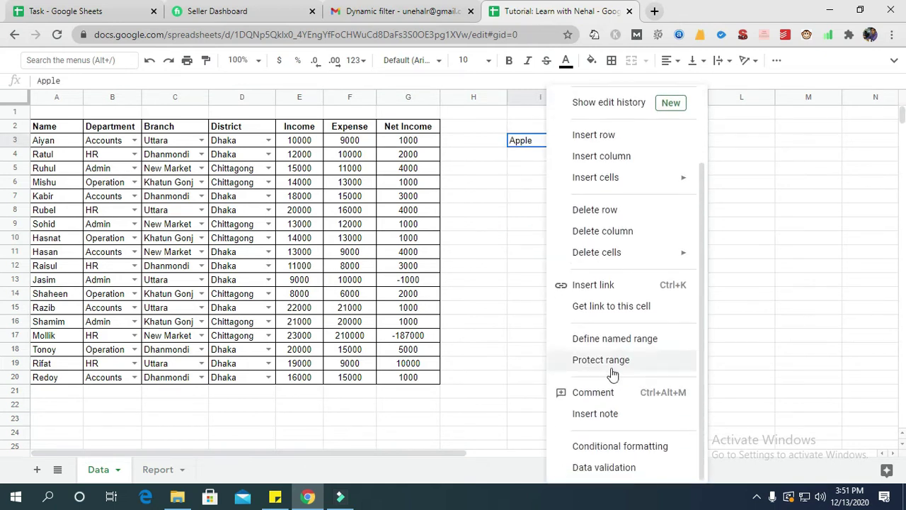
{"action": "left_click", "coordinate": [609, 468]}
{"action": "left_click", "coordinate": [345, 266]}
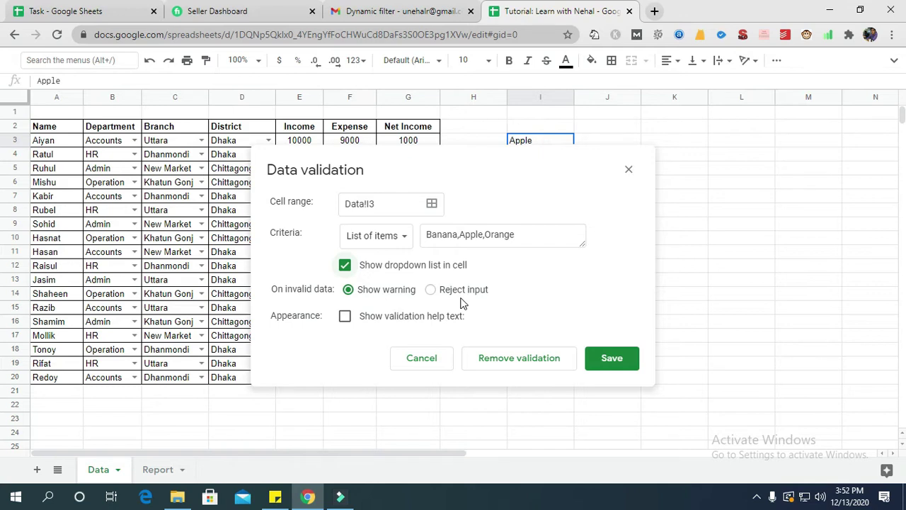
{"action": "left_click", "coordinate": [619, 359]}
Test the invalid-data warning by entering the unlisted value "fruits" in cell I3, and clear the cell.
{"action": "left_click", "coordinate": [533, 145]}
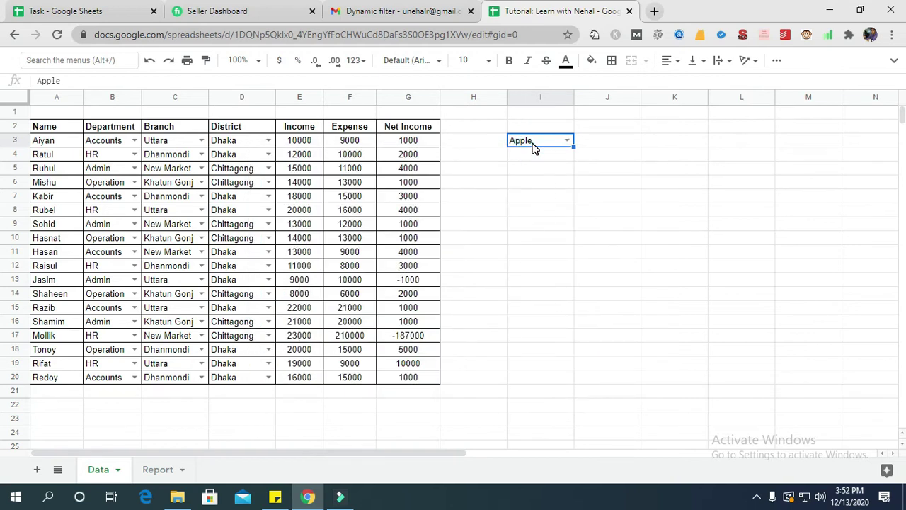
{"action": "type", "text": "fr"}
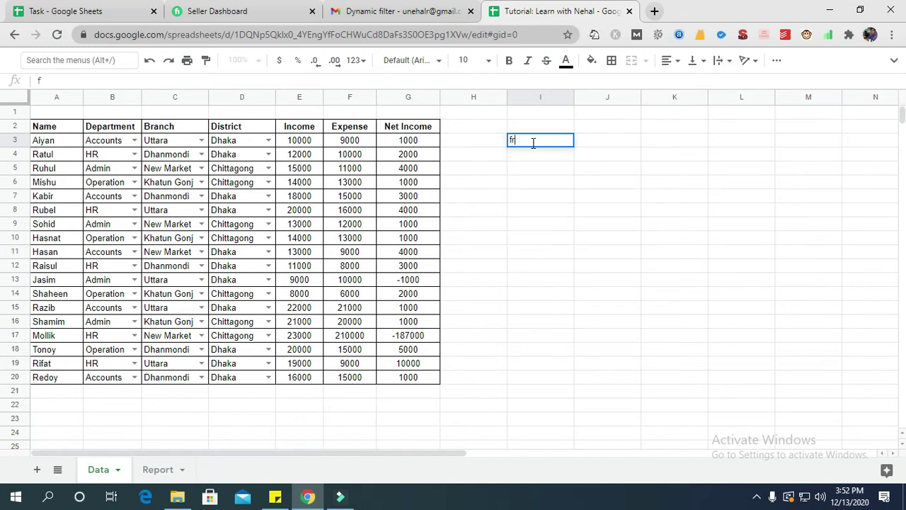
{"action": "type", "text": "uits"}
{"action": "key", "text": "Return"}
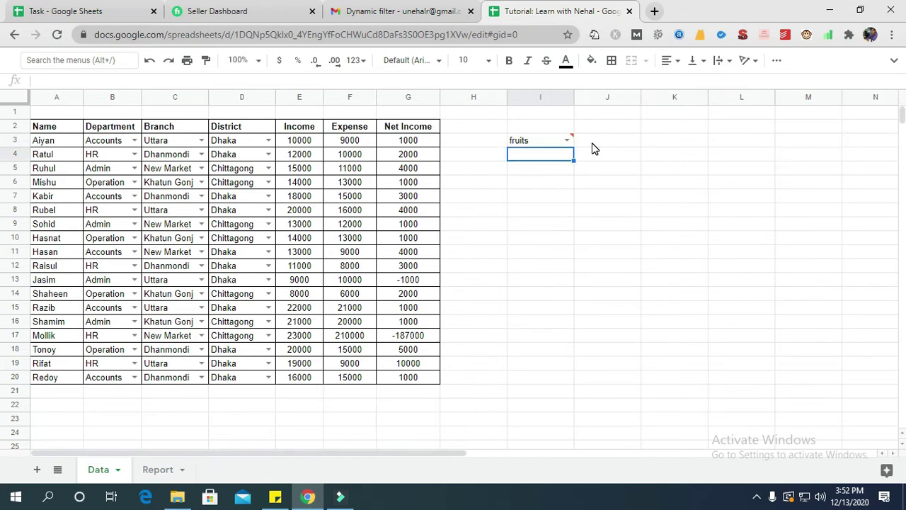
{"action": "mouse_move", "coordinate": [566, 140]}
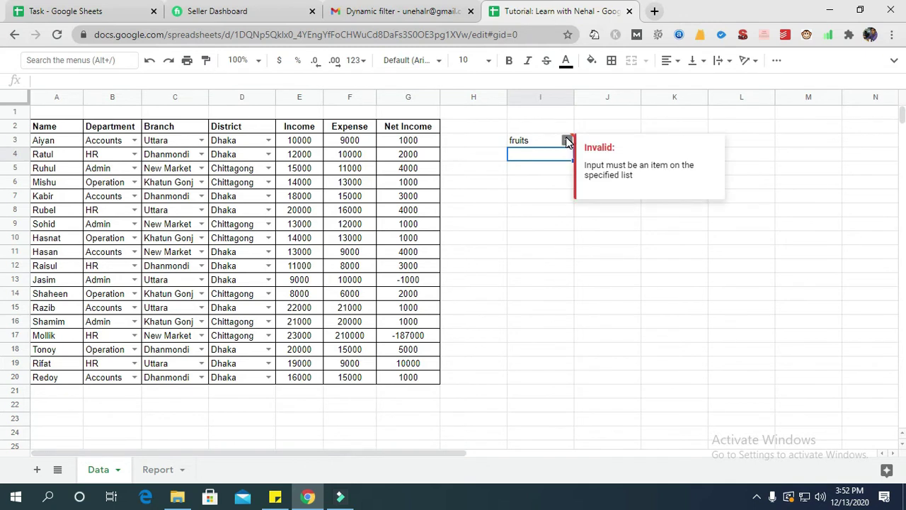
{"action": "left_click", "coordinate": [531, 142]}
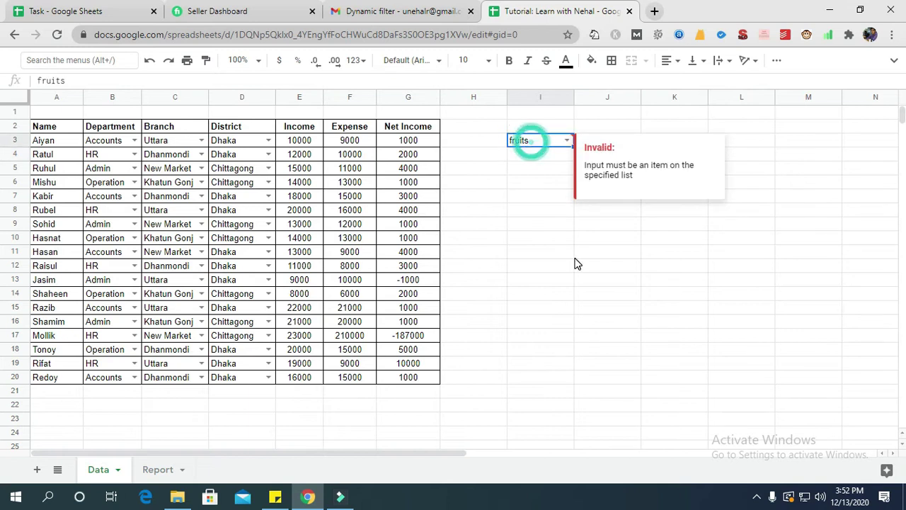
{"action": "key", "text": "Delete"}
{"action": "left_click", "coordinate": [573, 256]}
Set cell I3's validation rule to reject input on invalid data and save it.
{"action": "right_click", "coordinate": [535, 142]}
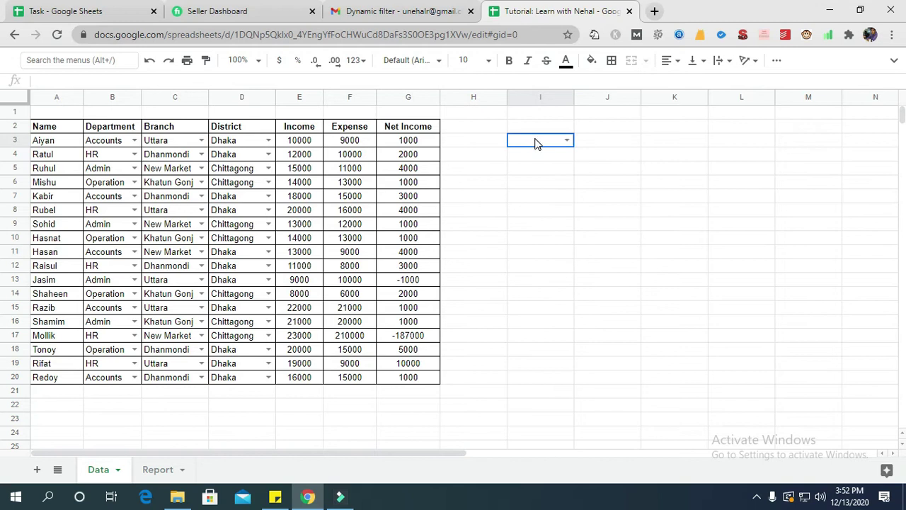
{"action": "scroll", "coordinate": [584, 218], "scroll_direction": "down", "scroll_amount": 1}
{"action": "scroll", "coordinate": [591, 339], "scroll_direction": "down", "scroll_amount": 3}
{"action": "left_click", "coordinate": [600, 470]}
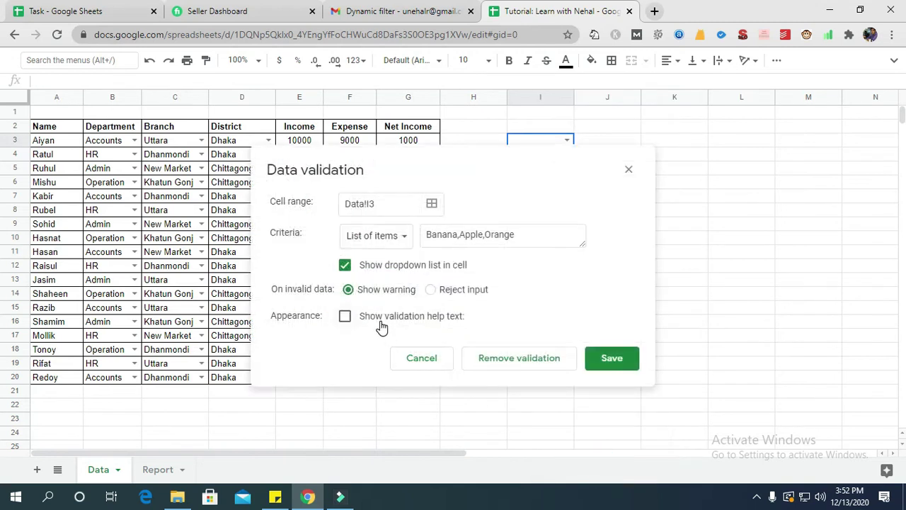
{"action": "left_click", "coordinate": [430, 290]}
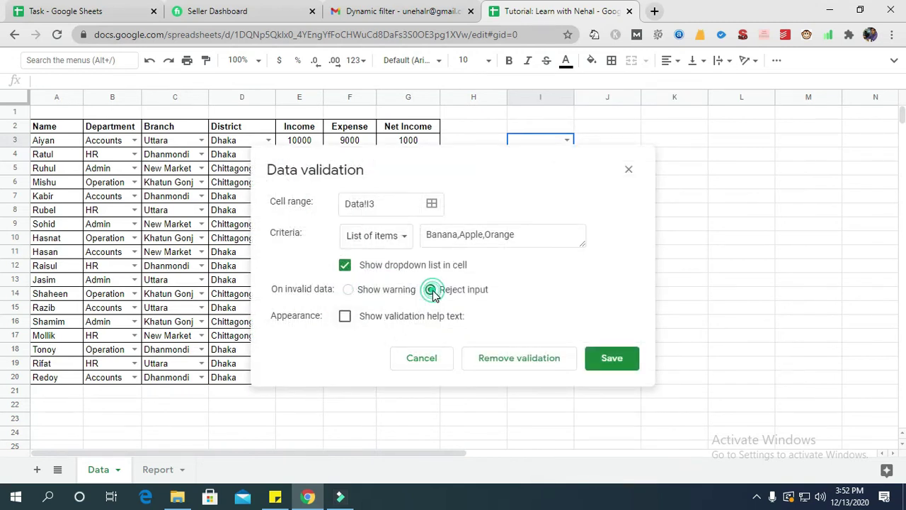
{"action": "left_click", "coordinate": [612, 359]}
Test the reject-input option by entering the unlisted value "fruits" in cell I3, and dismiss the message.
{"action": "left_click", "coordinate": [524, 144]}
{"action": "type", "text": "fr"}
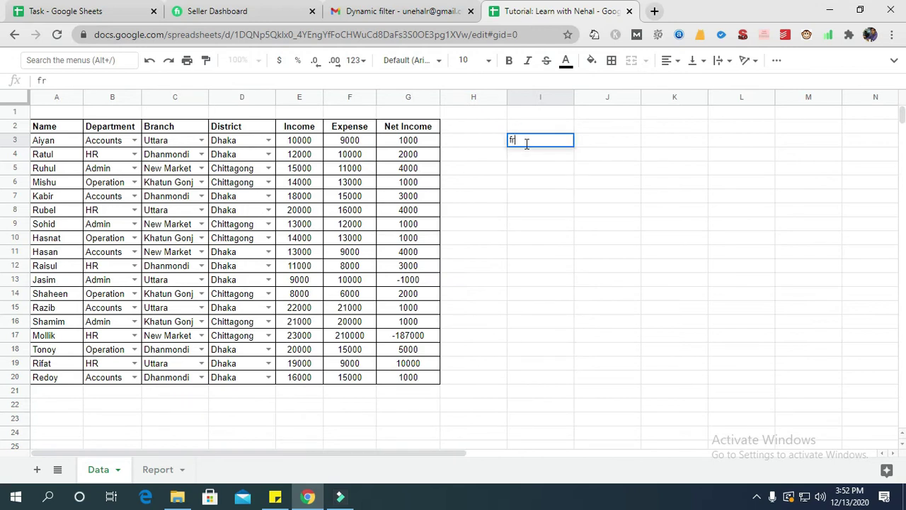
{"action": "type", "text": "uits"}
{"action": "key", "text": "Return"}
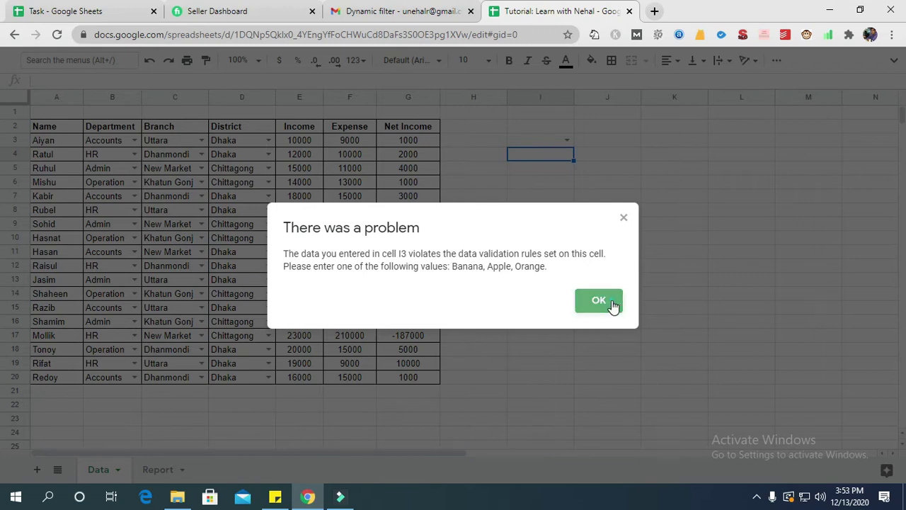
{"action": "left_click", "coordinate": [612, 306]}
Enable validation help text reading "Input right element" in cell I3's validation rule and save it.
{"action": "right_click", "coordinate": [545, 140]}
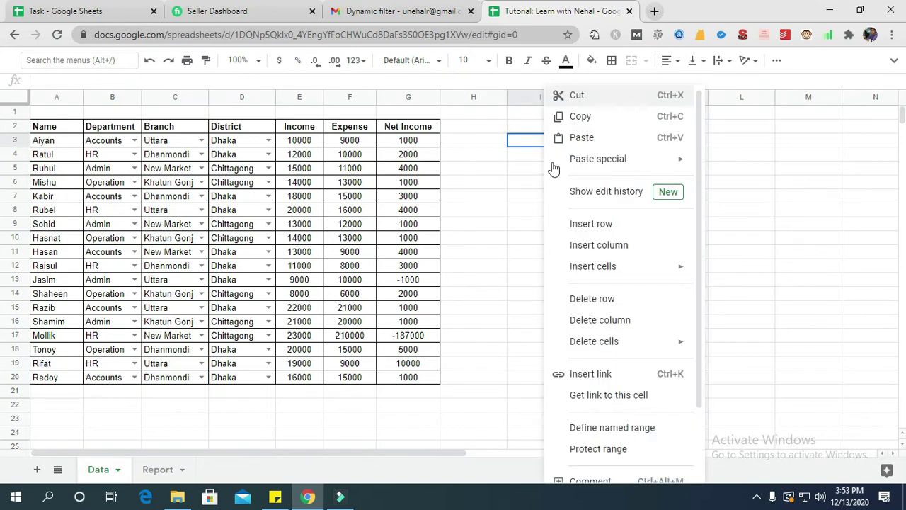
{"action": "scroll", "coordinate": [602, 284], "scroll_direction": "down", "scroll_amount": 2}
{"action": "left_click", "coordinate": [597, 467]}
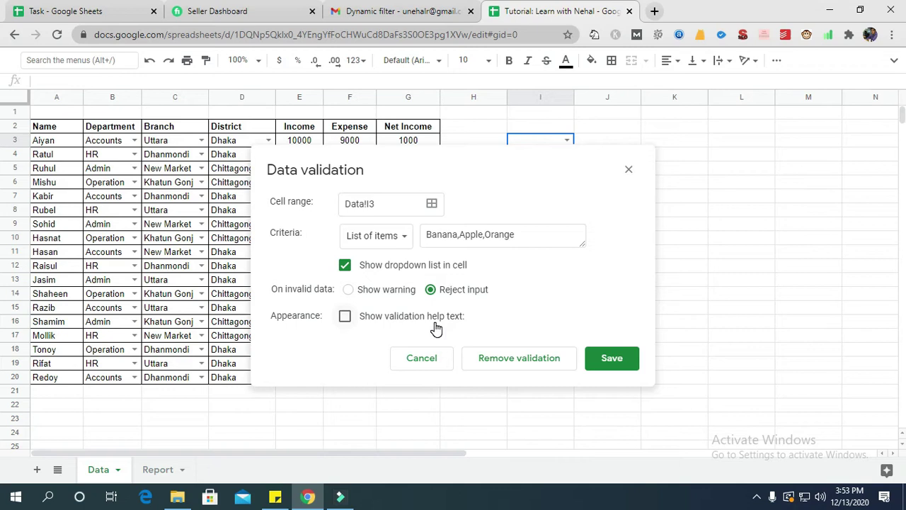
{"action": "left_click", "coordinate": [345, 316]}
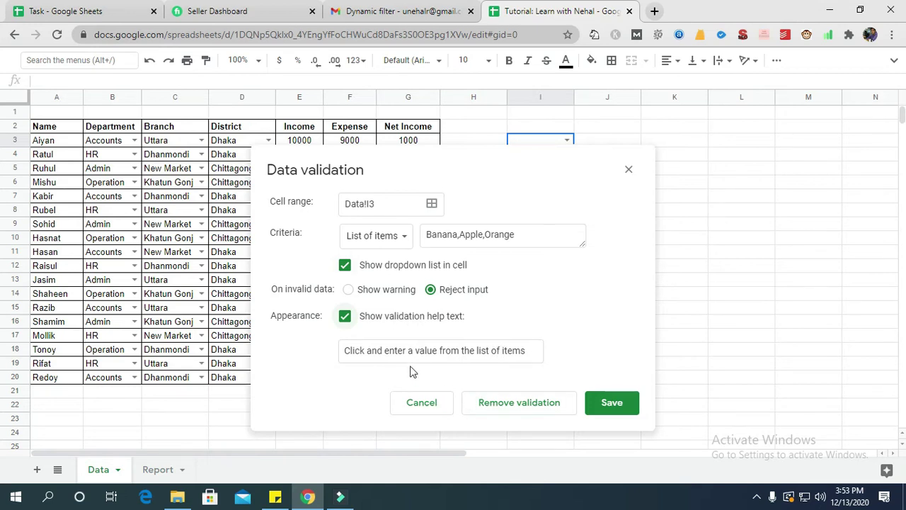
{"action": "left_click_drag", "start_coordinate": [534, 351], "coordinate": [342, 351]}
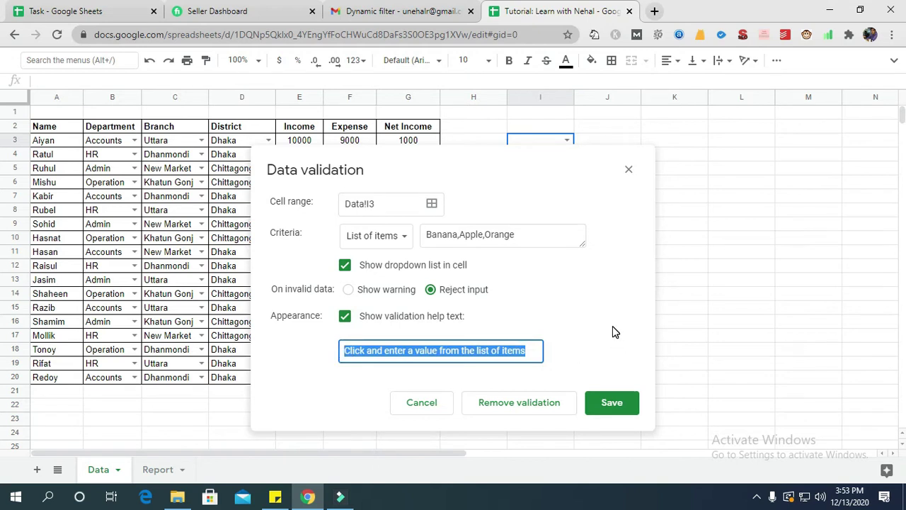
{"action": "type", "text": "In"}
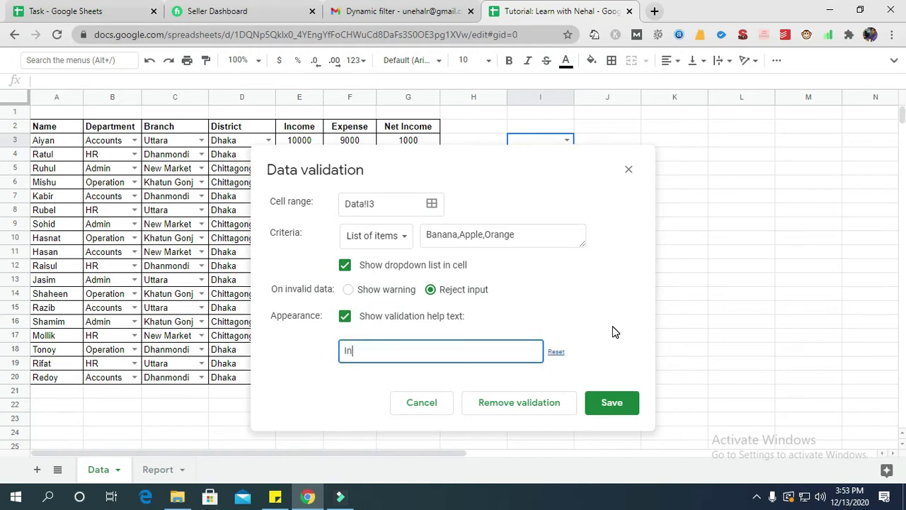
{"action": "type", "text": "put right element"}
{"action": "left_click", "coordinate": [613, 403]}
Test the custom help text by entering the unlisted value "dfas" in cell I3, and dismiss the message.
{"action": "left_click", "coordinate": [540, 148]}
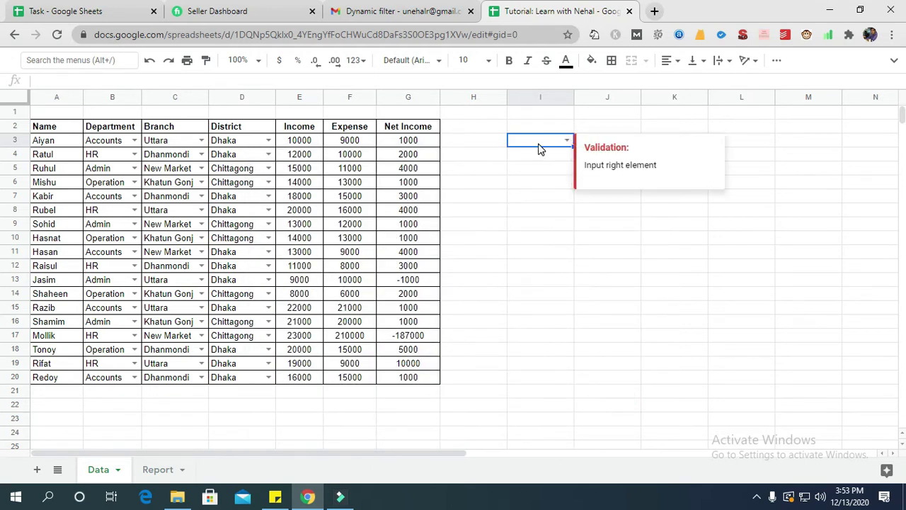
{"action": "type", "text": "dfhd"}
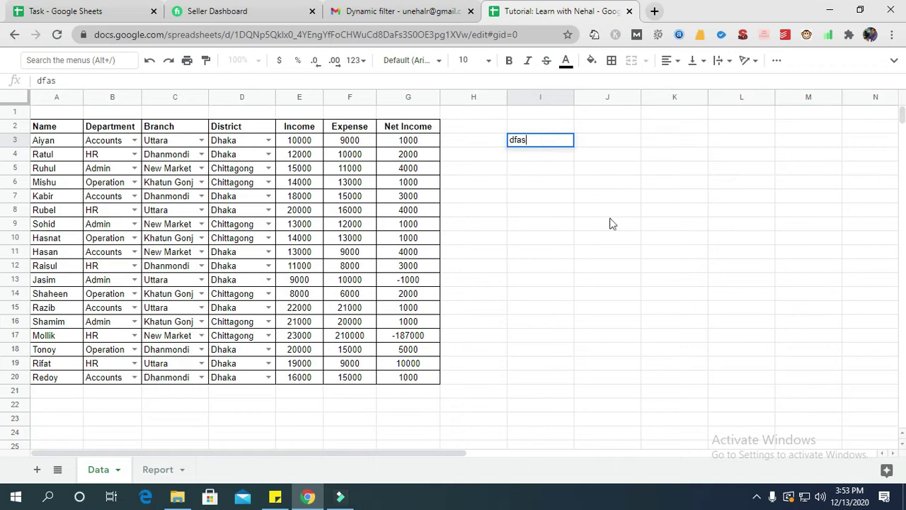
{"action": "key", "text": "Return"}
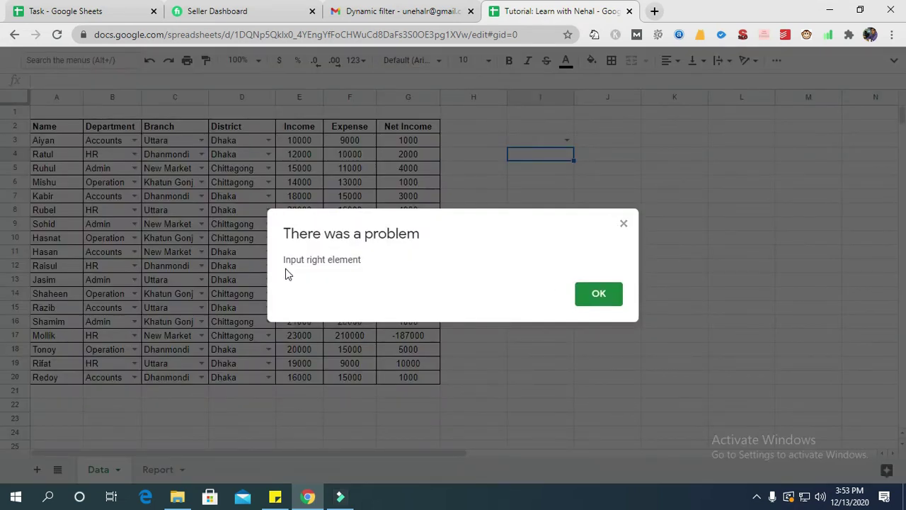
{"action": "left_click", "coordinate": [624, 224]}
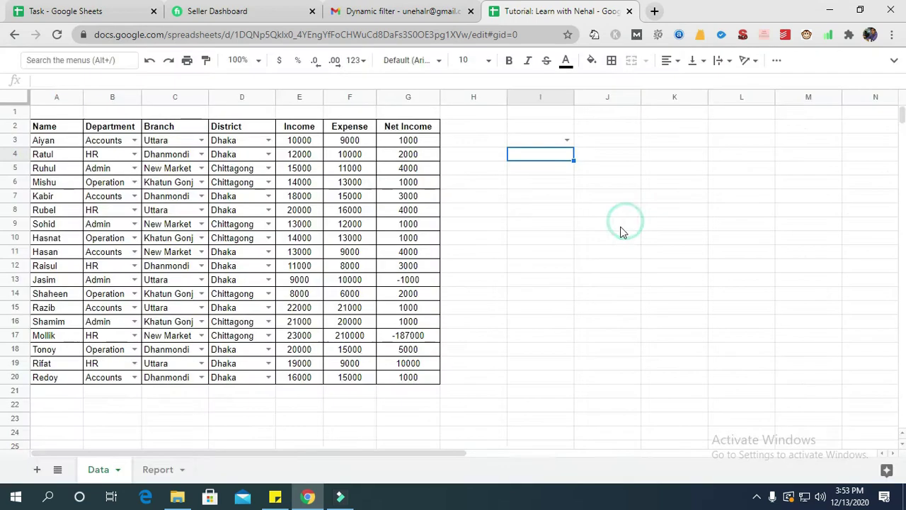
Change the criteria of cell I3's validation rule to List from a range.
{"action": "left_click", "coordinate": [548, 141]}
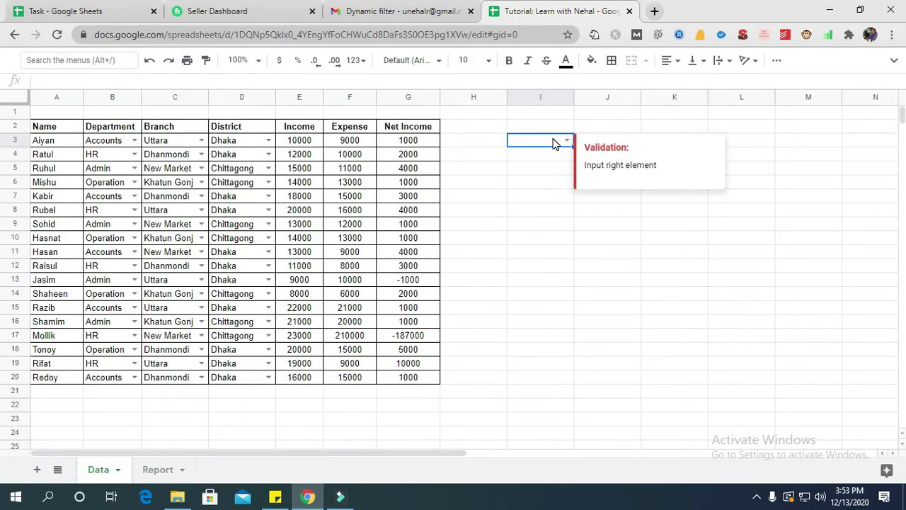
{"action": "right_click", "coordinate": [554, 143]}
{"action": "scroll", "coordinate": [602, 453], "scroll_direction": "down", "scroll_amount": 3}
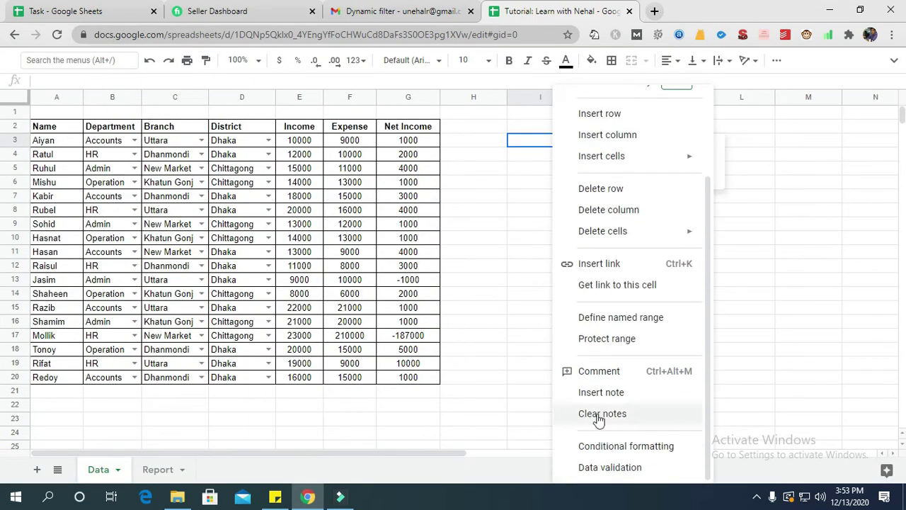
{"action": "left_click", "coordinate": [599, 471]}
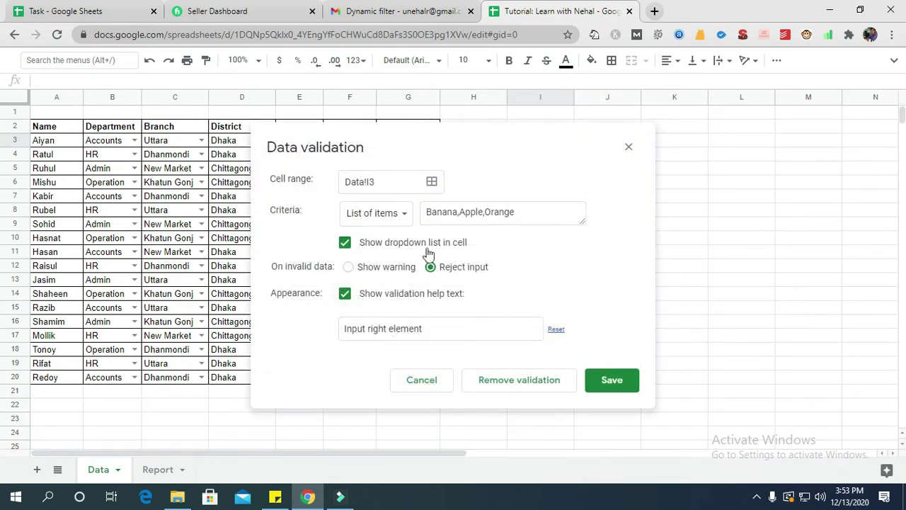
{"action": "left_click", "coordinate": [406, 217]}
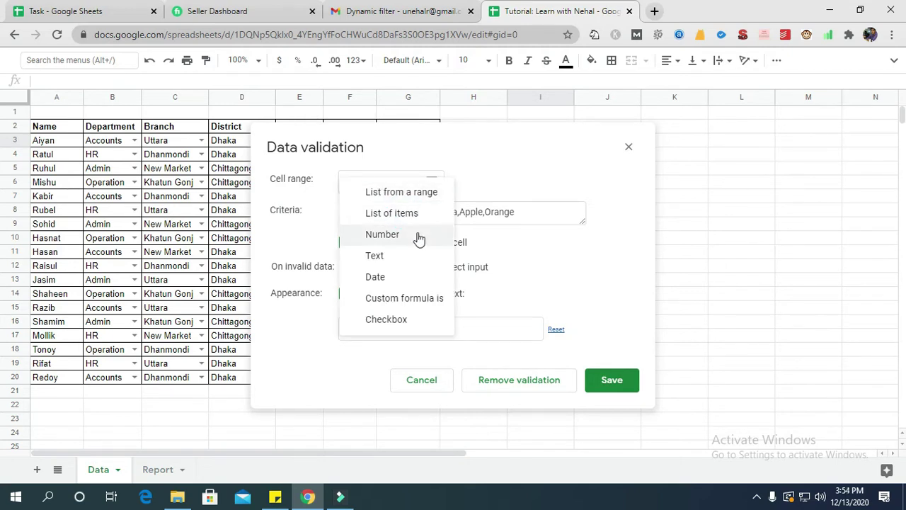
{"action": "left_click", "coordinate": [423, 192]}
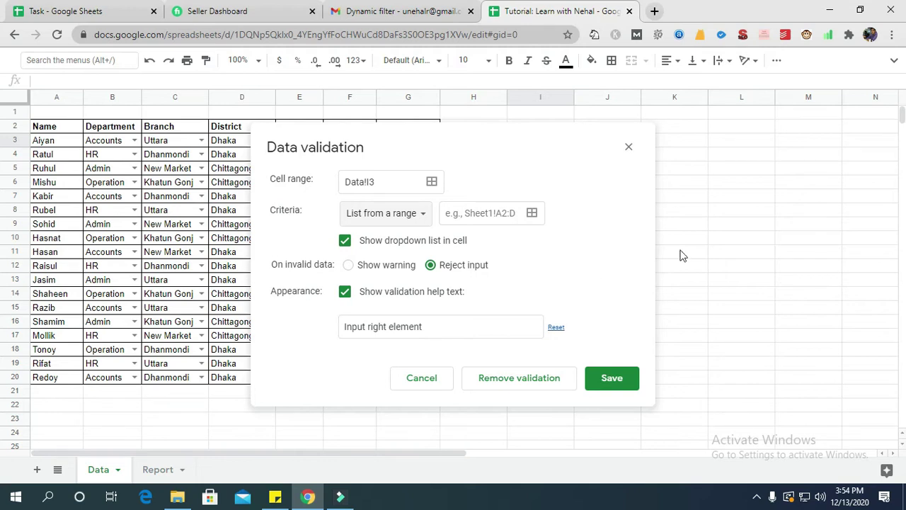
Set the rule's source range to A3:A, covering the Name column, and save the validation.
{"action": "left_click_drag", "start_coordinate": [419, 147], "coordinate": [442, 148]}
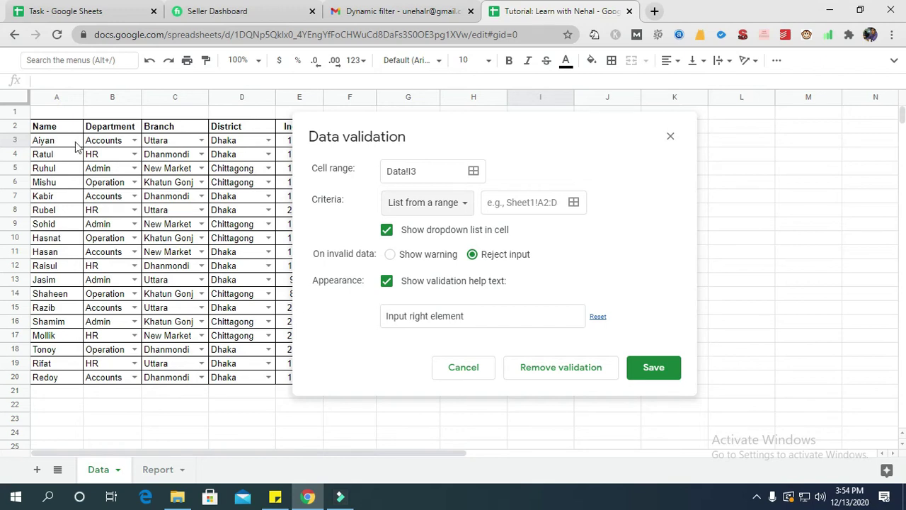
{"action": "left_click", "coordinate": [574, 204]}
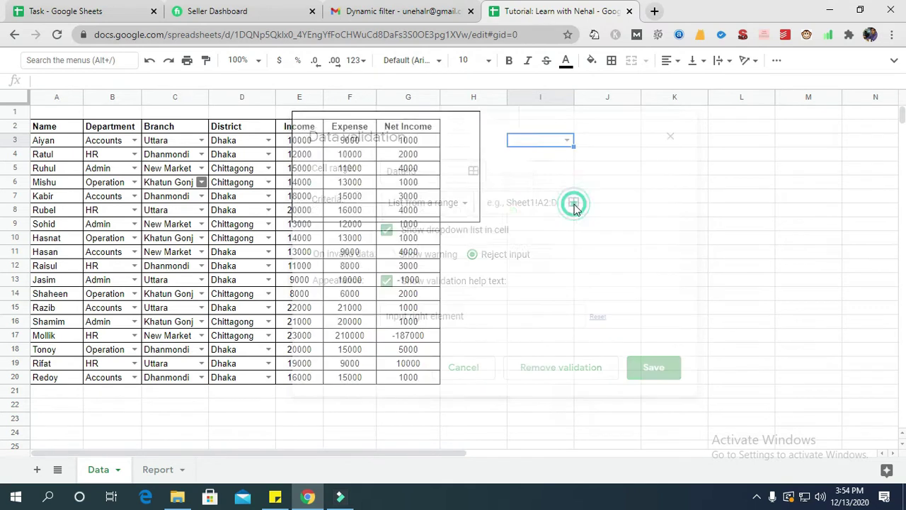
{"action": "left_click", "coordinate": [58, 142]}
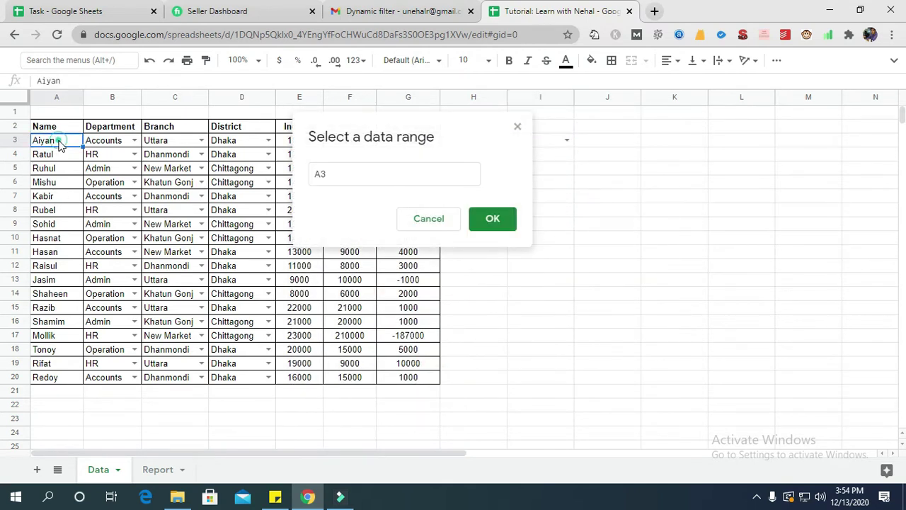
{"action": "left_click", "coordinate": [361, 174]}
{"action": "type", "text": ":A"}
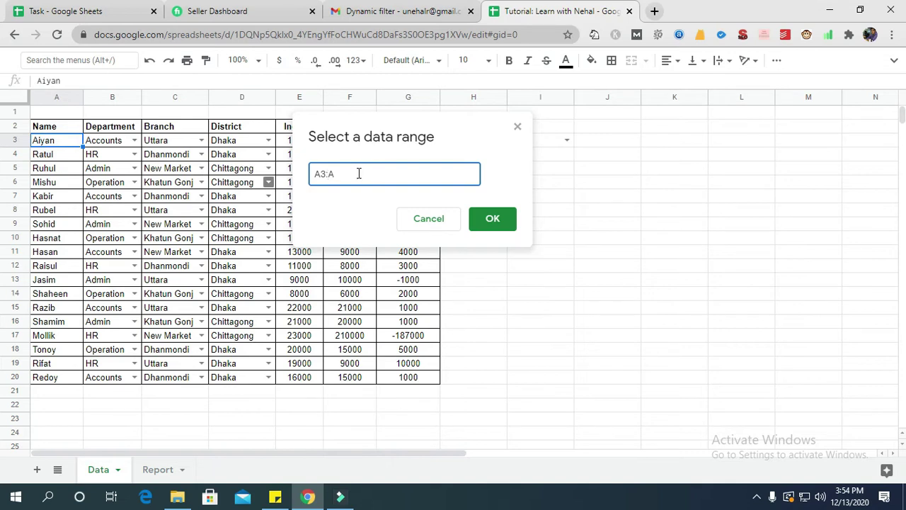
{"action": "left_click", "coordinate": [508, 219]}
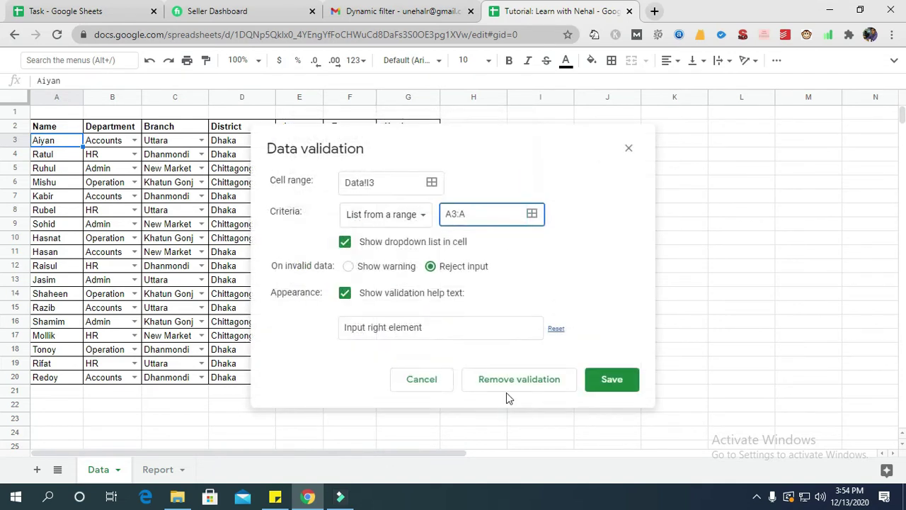
{"action": "left_click", "coordinate": [600, 378]}
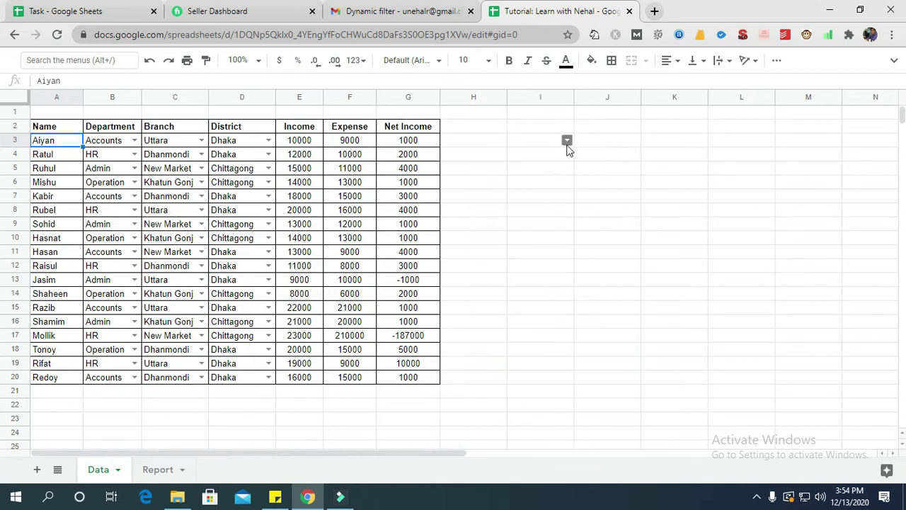
Choose the name listed in row 16 of the table from cell I3's dropdown.
{"action": "left_click", "coordinate": [567, 141]}
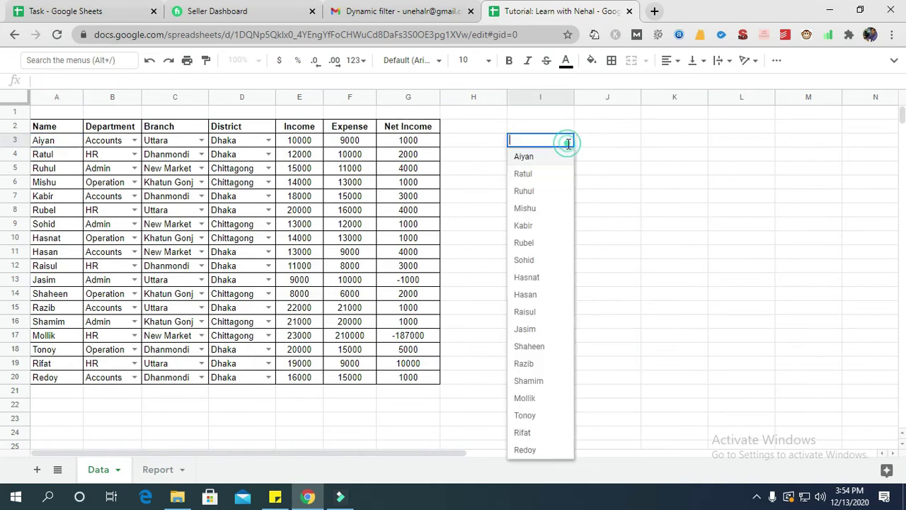
{"action": "left_click", "coordinate": [530, 380]}
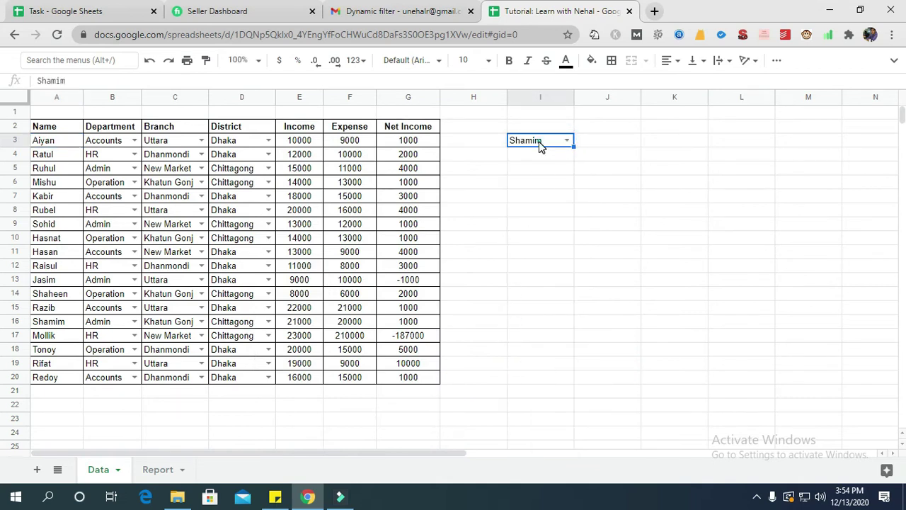
Check which names cell I3 suggests for the letters a, b, d and r, and dismiss the invalid-entry message.
{"action": "type", "text": "a"}
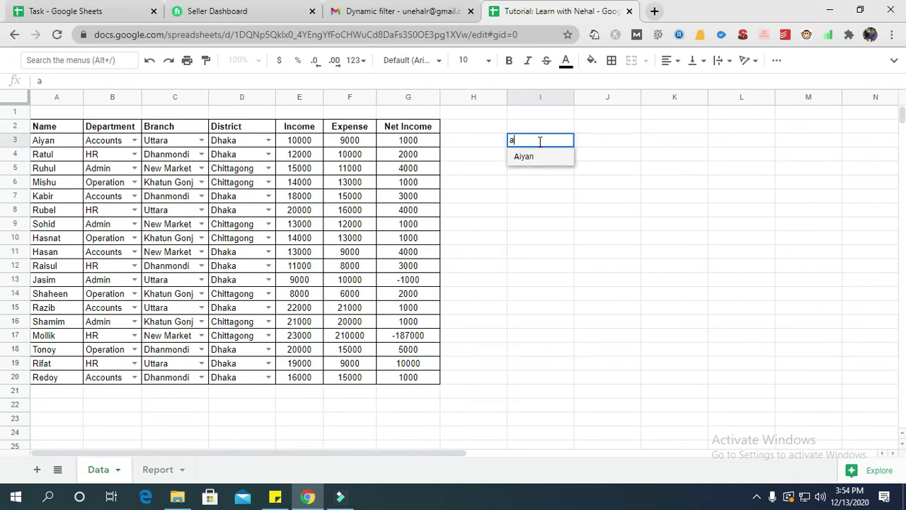
{"action": "key", "text": "BackSpace"}
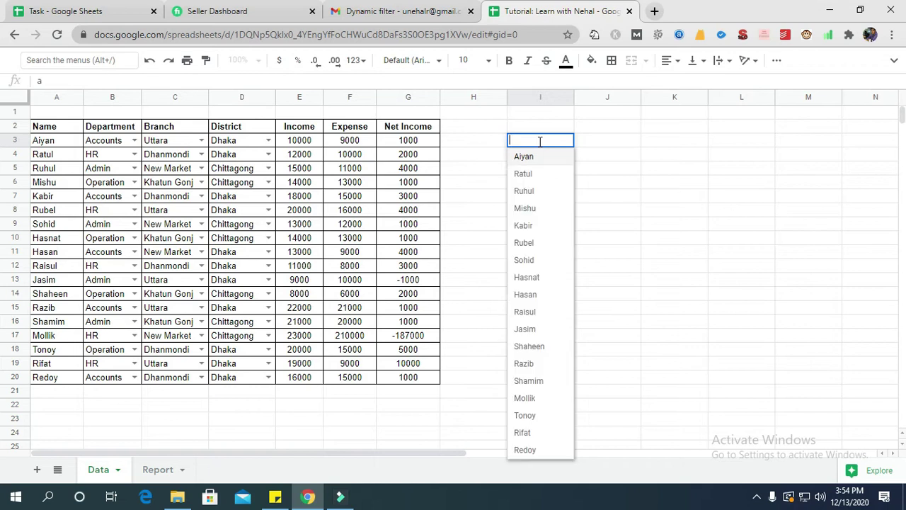
{"action": "type", "text": "b"}
{"action": "key", "text": "BackSpace"}
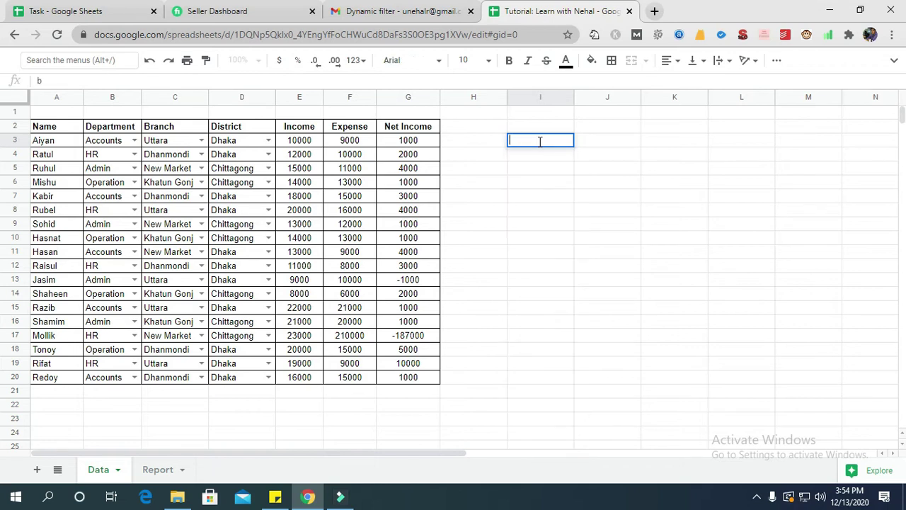
{"action": "type", "text": "d"}
{"action": "key", "text": "BackSpace"}
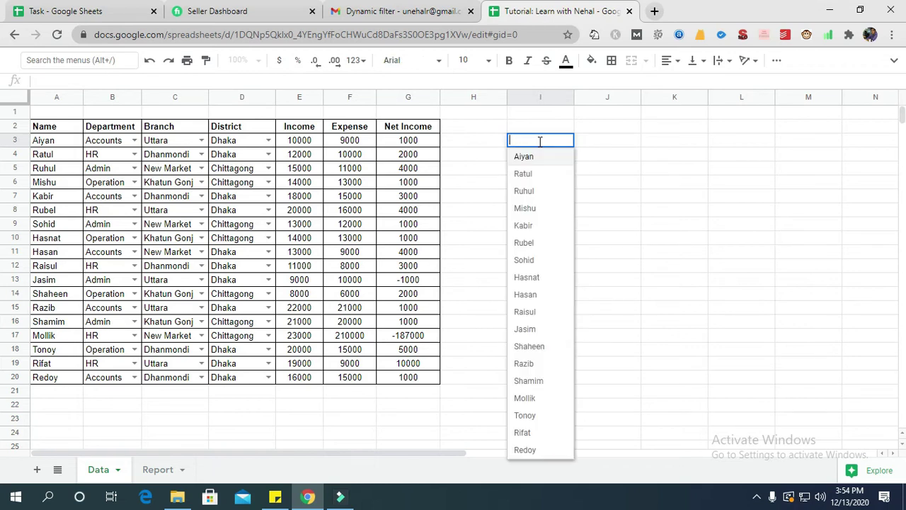
{"action": "type", "text": "r"}
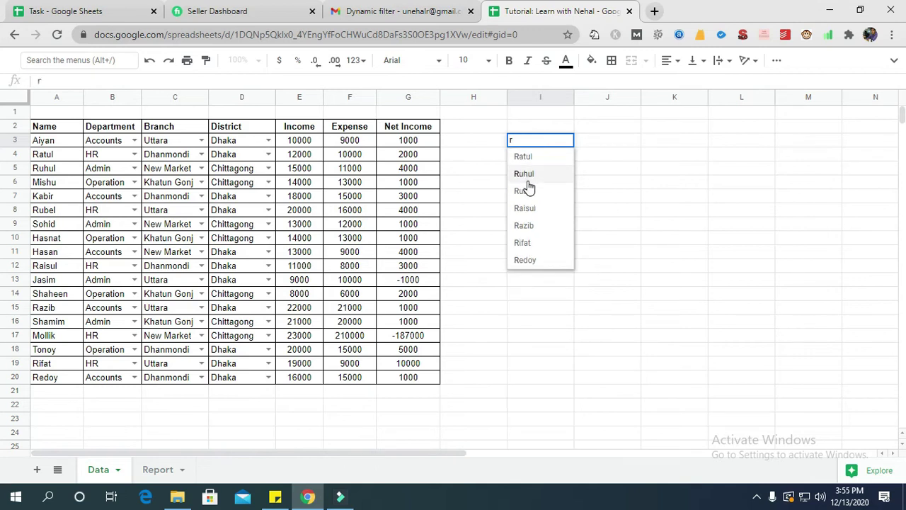
{"action": "left_click", "coordinate": [602, 182]}
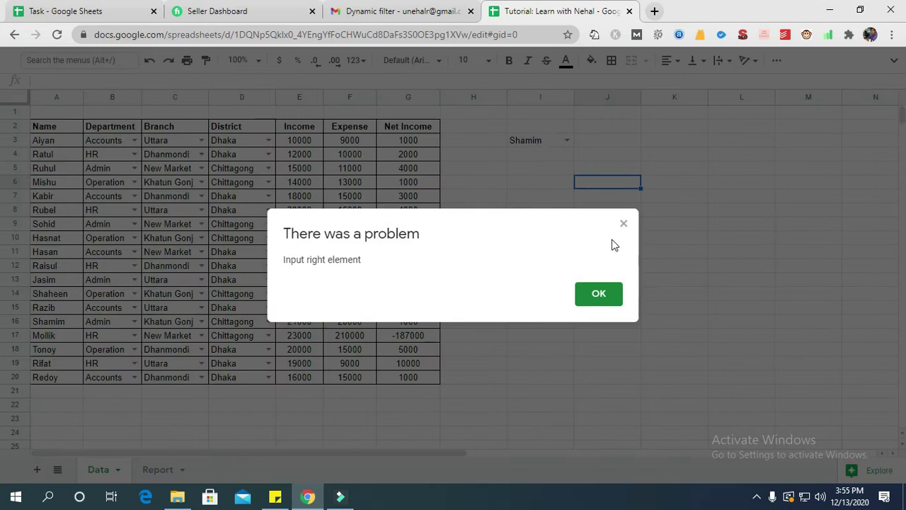
{"action": "left_click", "coordinate": [623, 225]}
{"action": "right_click", "coordinate": [546, 142]}
{"action": "scroll", "coordinate": [621, 467], "scroll_direction": "down", "scroll_amount": 3}
{"action": "left_click", "coordinate": [615, 468]}
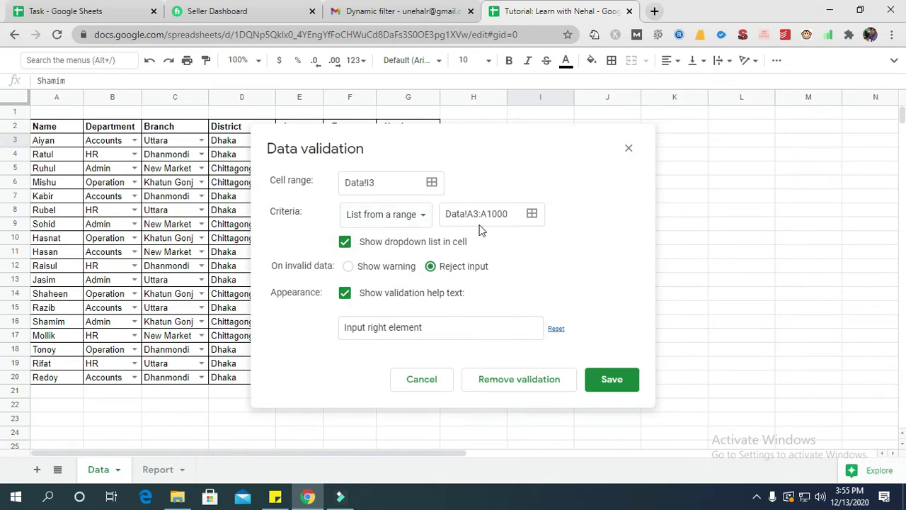
{"action": "left_click", "coordinate": [412, 220]}
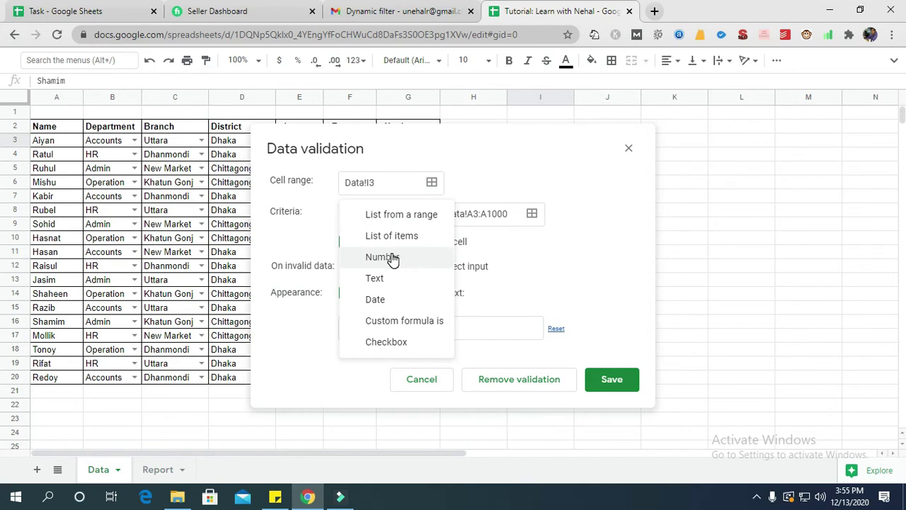
{"action": "left_click", "coordinate": [391, 258]}
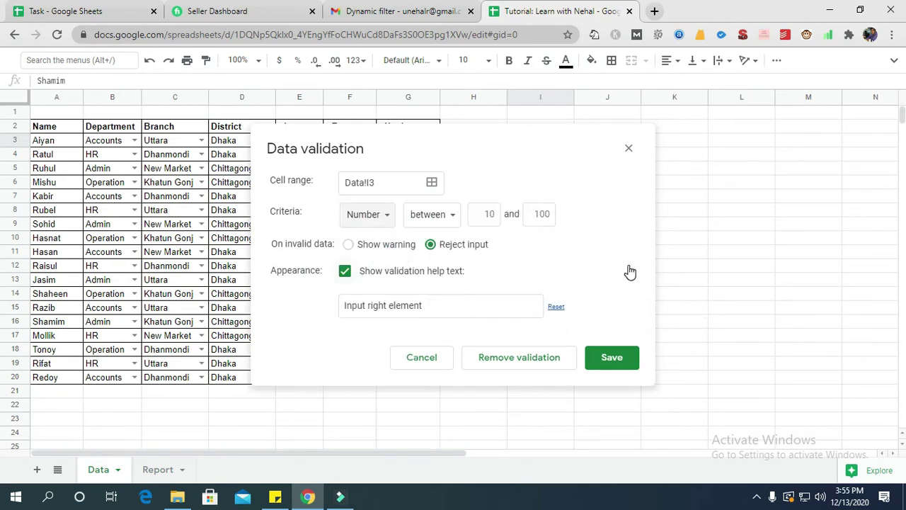
{"action": "left_click_drag", "start_coordinate": [536, 142], "coordinate": [613, 216]}
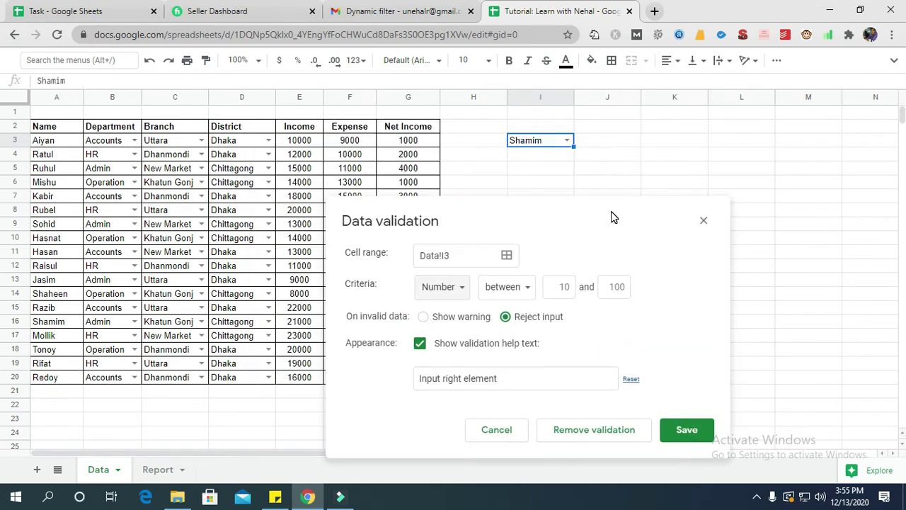
{"action": "left_click", "coordinate": [703, 220]}
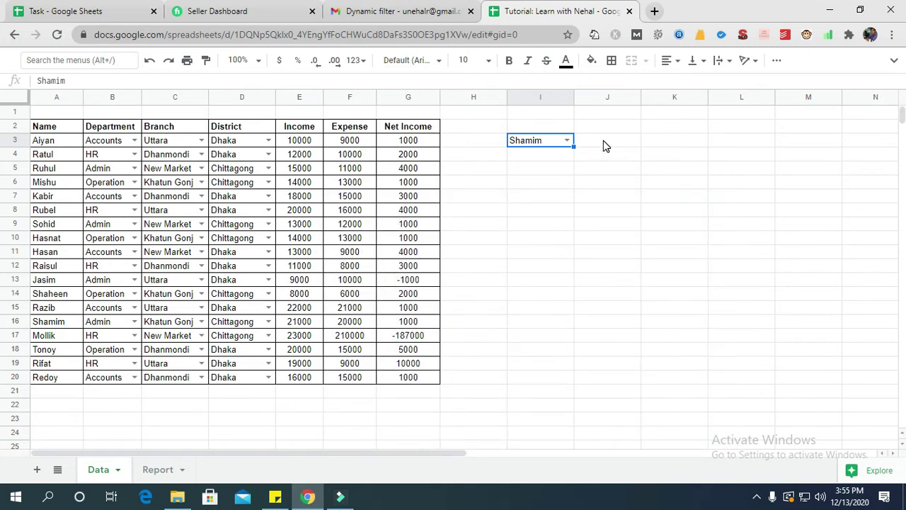
Start a validation rule for cell J3 with Number criteria and view the available comparison conditions.
{"action": "right_click", "coordinate": [603, 140]}
{"action": "scroll", "coordinate": [677, 307], "scroll_direction": "down", "scroll_amount": 2}
{"action": "left_click", "coordinate": [643, 463]}
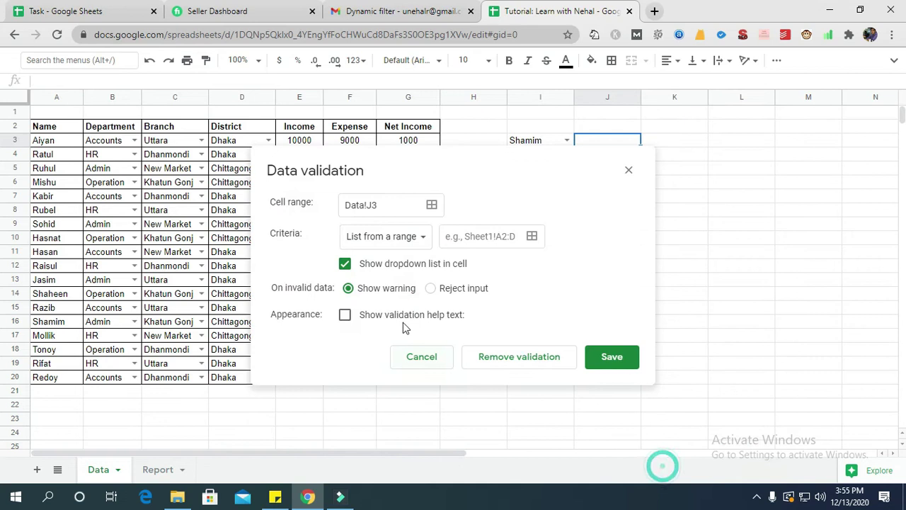
{"action": "left_click", "coordinate": [406, 238]}
{"action": "left_click", "coordinate": [397, 279]}
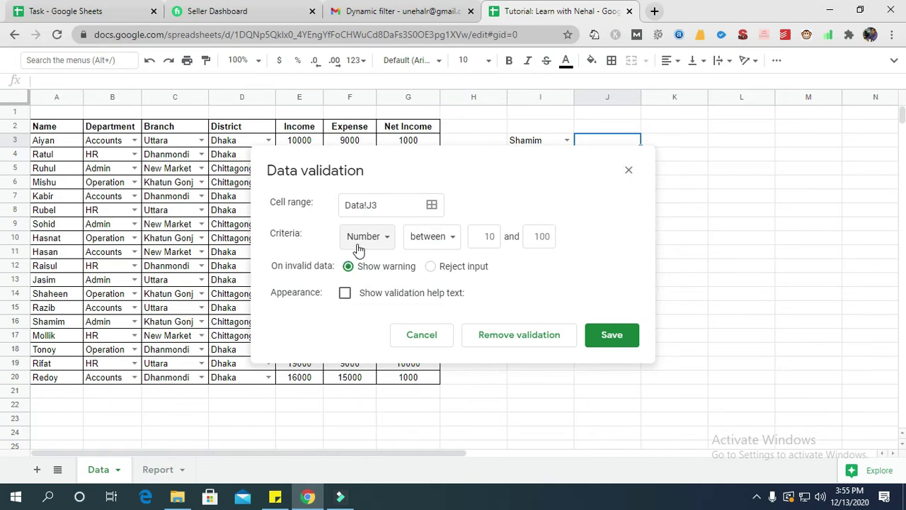
{"action": "left_click", "coordinate": [381, 243]}
{"action": "left_click", "coordinate": [385, 247]}
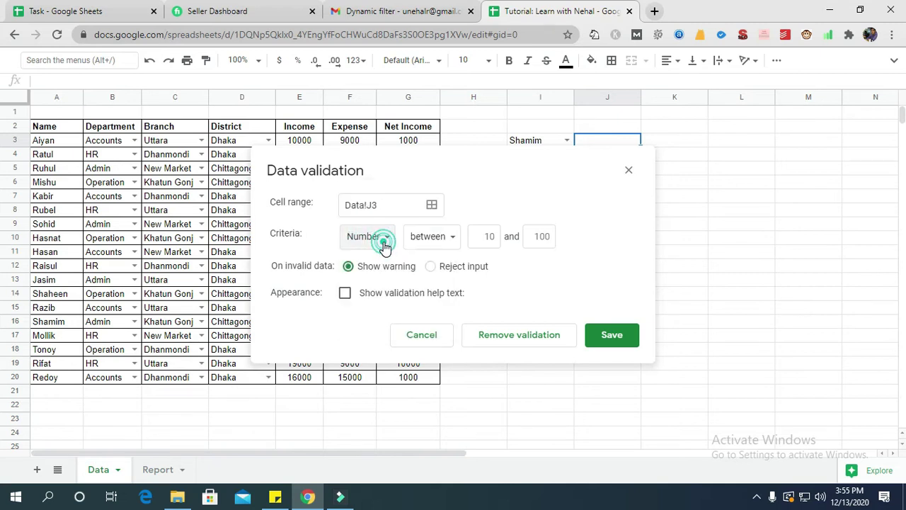
{"action": "left_click", "coordinate": [439, 245]}
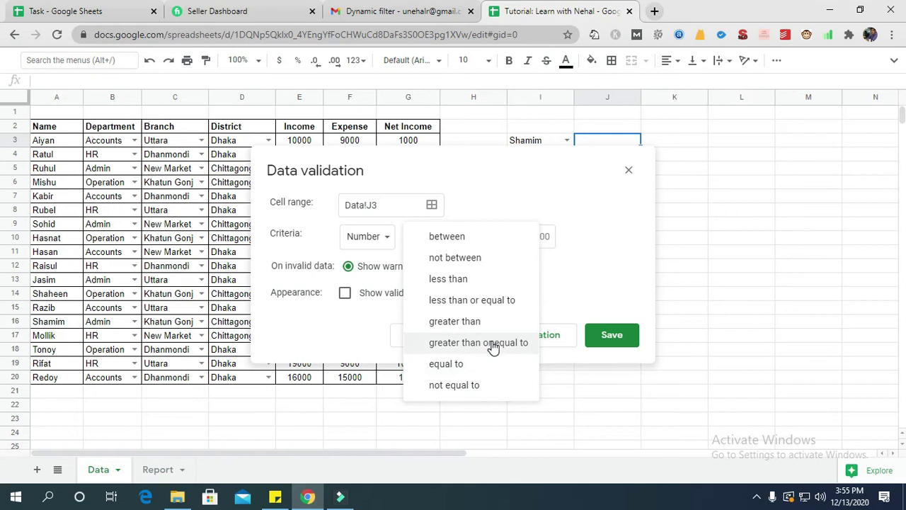
{"action": "left_click", "coordinate": [606, 256]}
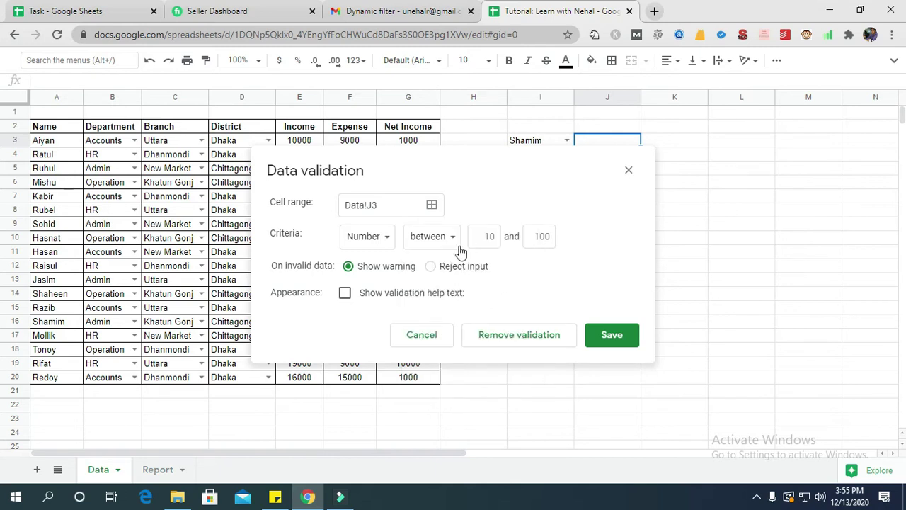
Set the number limits of cell J3's rule to between 10 and 50.
{"action": "left_click", "coordinate": [487, 236]}
{"action": "key", "text": "BackSpace"}
{"action": "type", "text": "0"}
{"action": "left_click", "coordinate": [544, 238]}
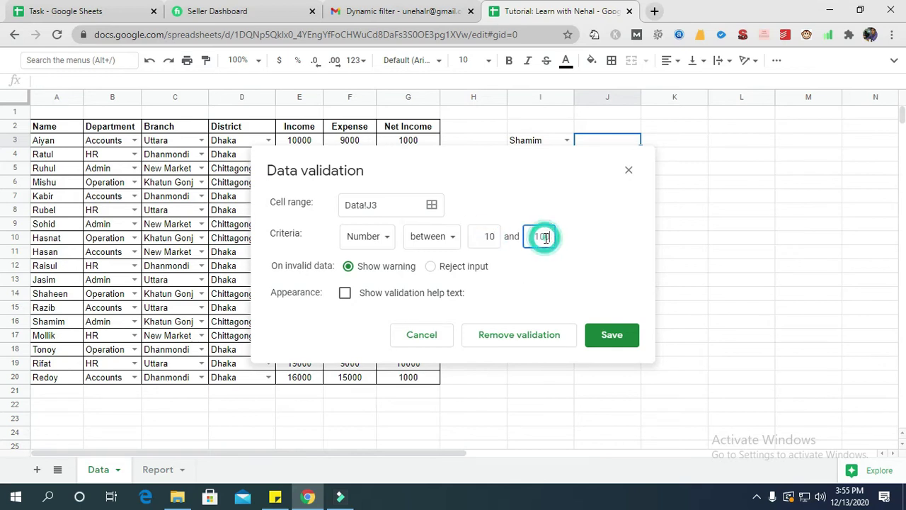
{"action": "type", "text": "50"}
Enable the validation help text, set invalid data to Reject input, and save cell J3's rule.
{"action": "left_click", "coordinate": [558, 295]}
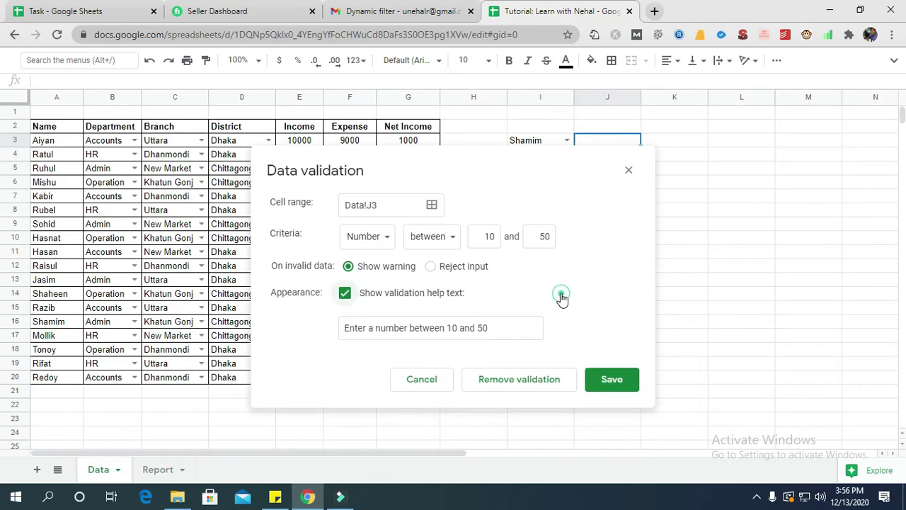
{"action": "left_click", "coordinate": [430, 266]}
{"action": "left_click", "coordinate": [611, 380]}
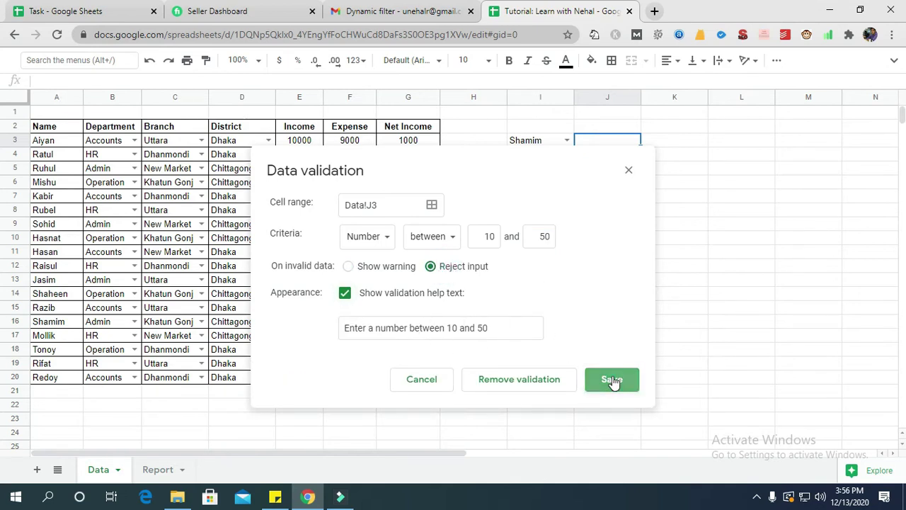
Try to enter 9 in cell J3 and dismiss the alert.
{"action": "left_click", "coordinate": [599, 209]}
{"action": "left_click", "coordinate": [616, 145]}
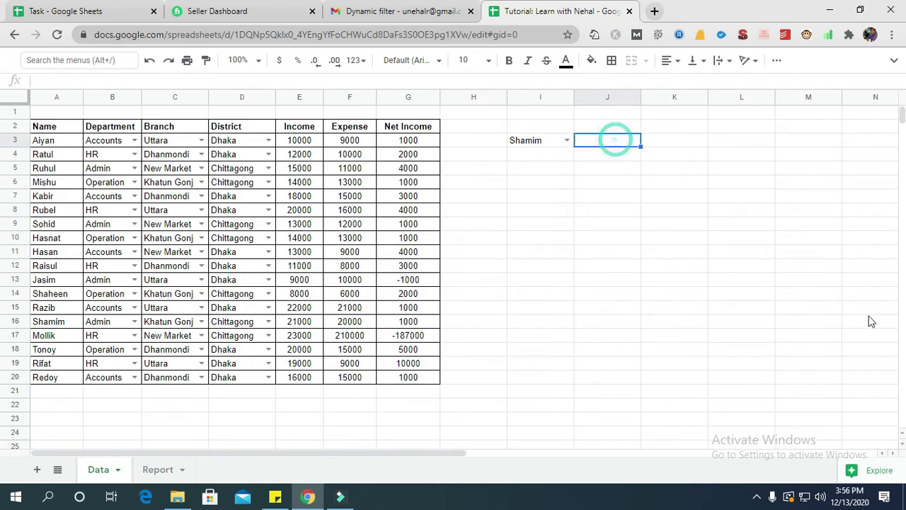
{"action": "type", "text": "9"}
{"action": "key", "text": "Return"}
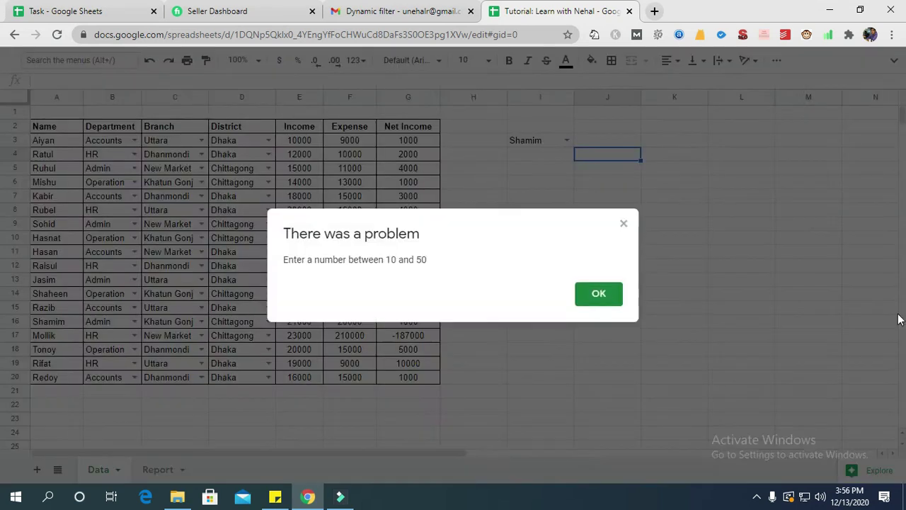
{"action": "left_click", "coordinate": [623, 224]}
Enter 50 in cell J3.
{"action": "left_click", "coordinate": [615, 141]}
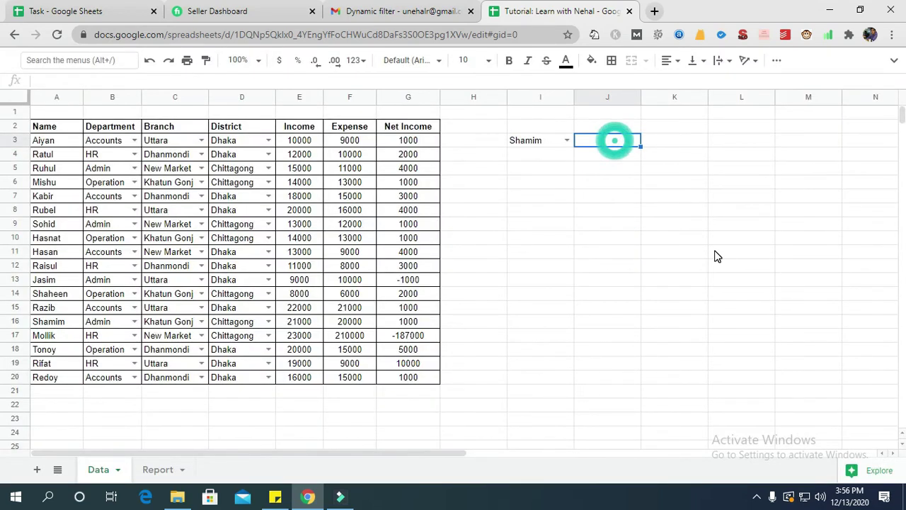
{"action": "type", "text": "50"}
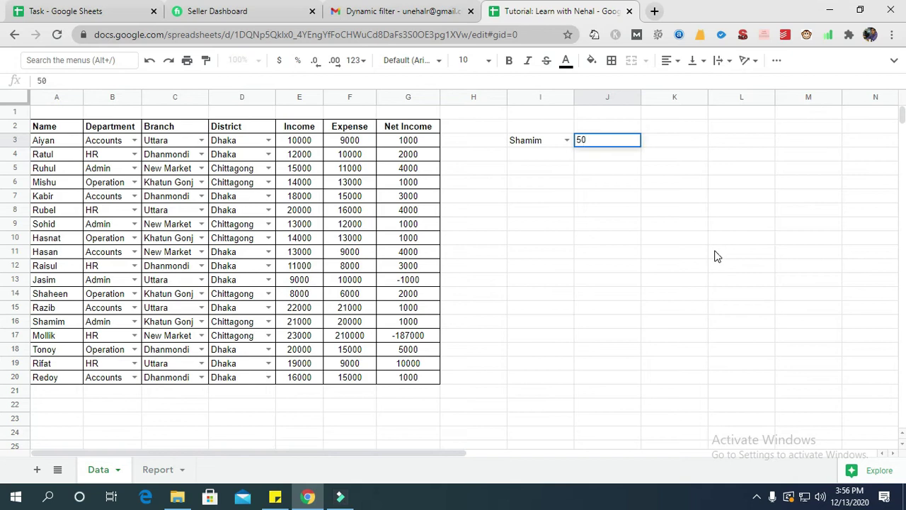
{"action": "key", "text": "Return"}
Try to replace the value in cell J3 with 55 and dismiss the alert.
{"action": "key", "text": "Up"}
{"action": "type", "text": "55"}
{"action": "key", "text": "Return"}
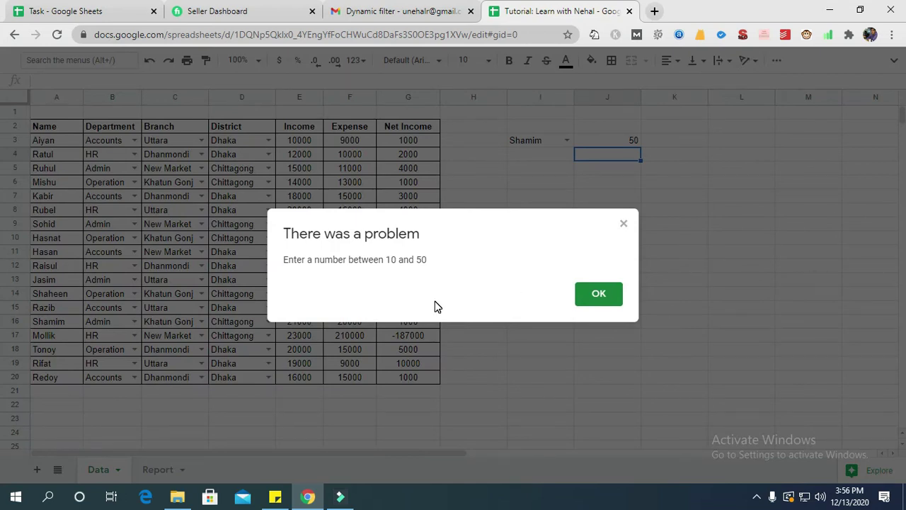
{"action": "left_click", "coordinate": [599, 295]}
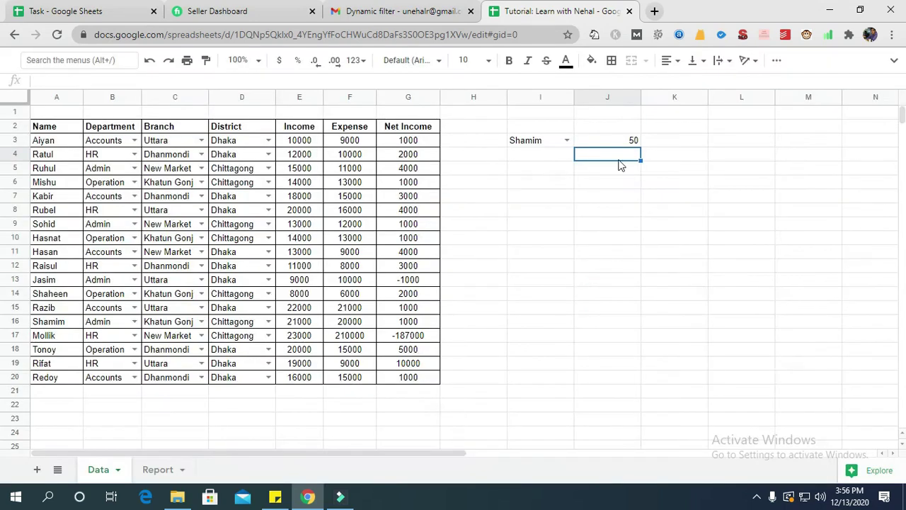
Reopen cell J3's validation rule and review the comparison conditions available for numbers.
{"action": "right_click", "coordinate": [617, 140]}
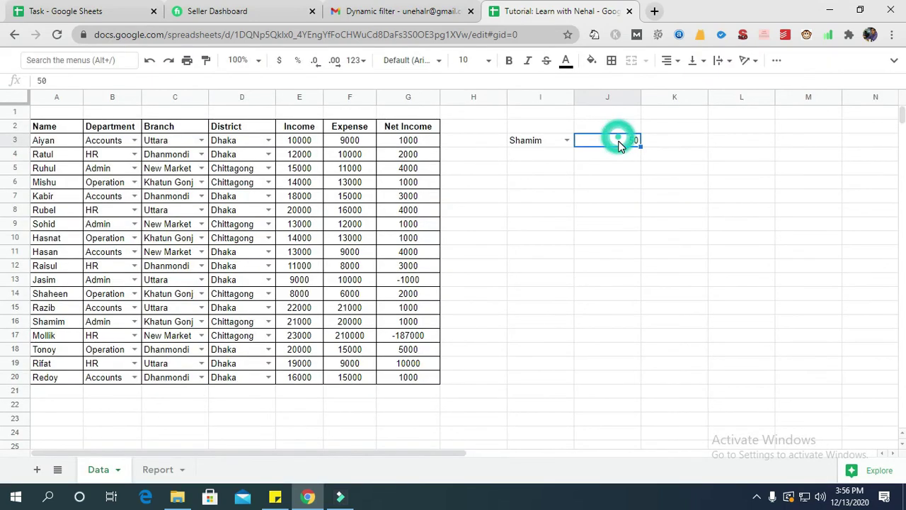
{"action": "scroll", "coordinate": [679, 304], "scroll_direction": "down", "scroll_amount": 1}
{"action": "left_click", "coordinate": [668, 467]}
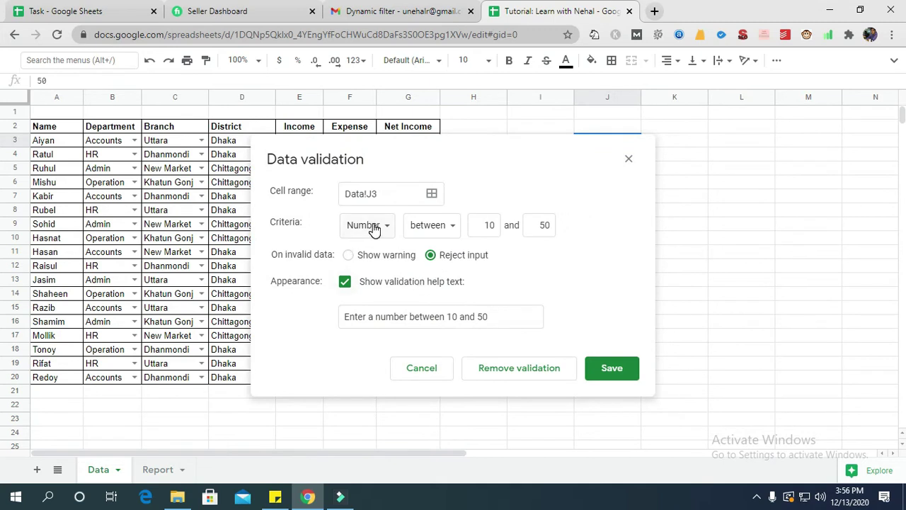
{"action": "left_click", "coordinate": [441, 226]}
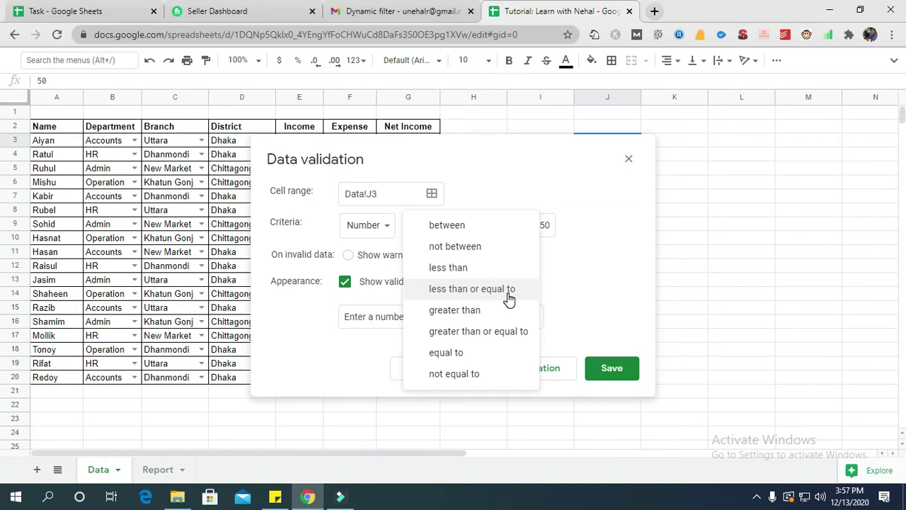
{"action": "left_click", "coordinate": [581, 225]}
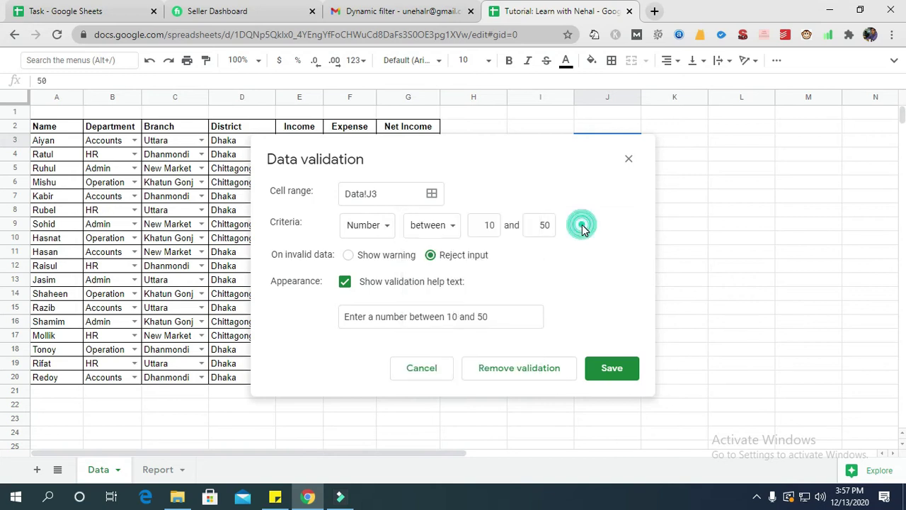
Switch the criteria to Text, review its conditions, and close the validation rule without saving.
{"action": "left_click", "coordinate": [373, 225]}
{"action": "left_click", "coordinate": [394, 248]}
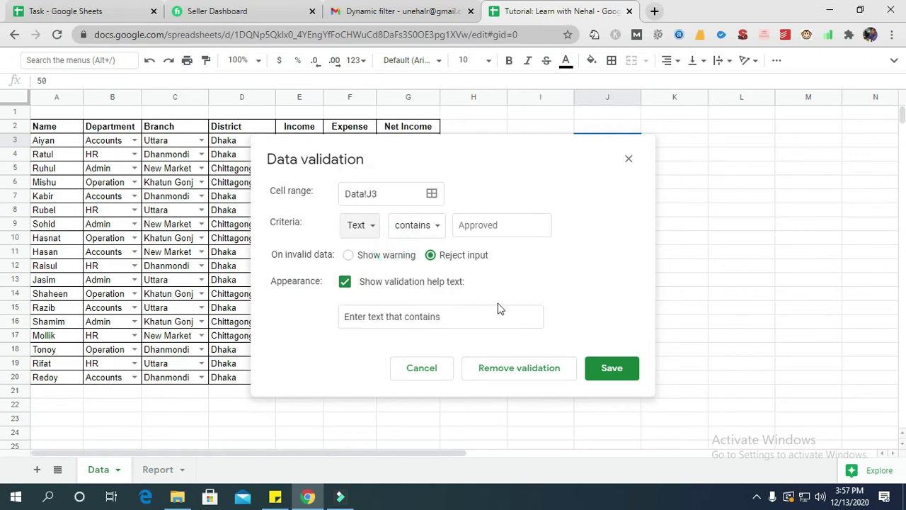
{"action": "left_click", "coordinate": [439, 230]}
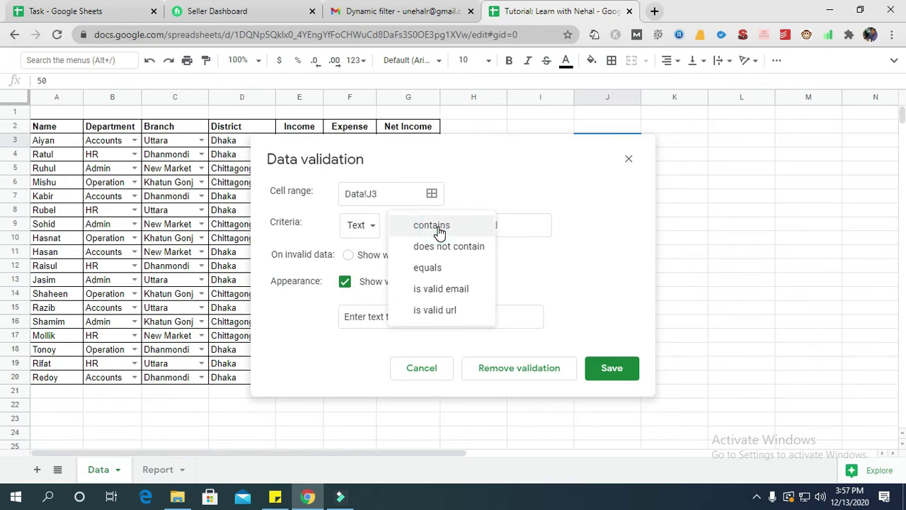
{"action": "left_click", "coordinate": [593, 232]}
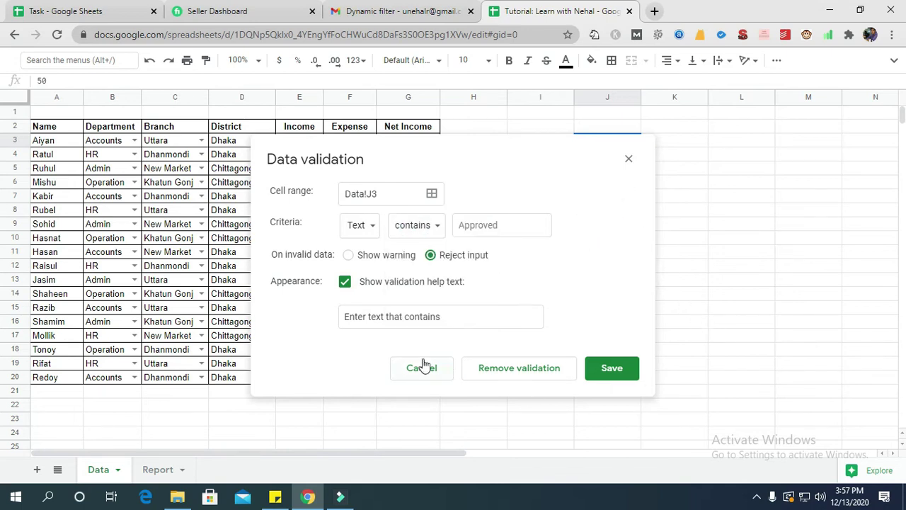
{"action": "left_click", "coordinate": [629, 159]}
Enter the sample texts ljhl in cell J5 and hgj45555 in cell K5.
{"action": "left_click", "coordinate": [602, 172]}
{"action": "type", "text": "ljhl"}
{"action": "key", "text": "Tab"}
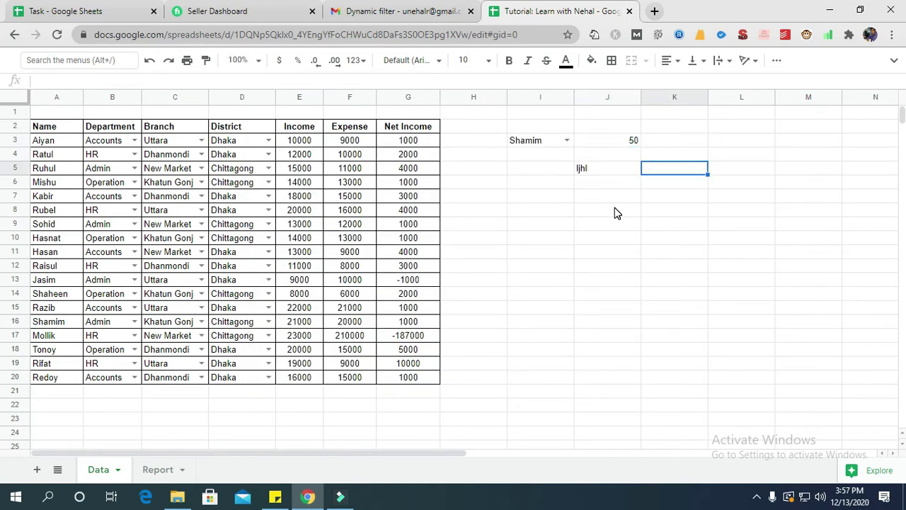
{"action": "type", "text": "hgj"}
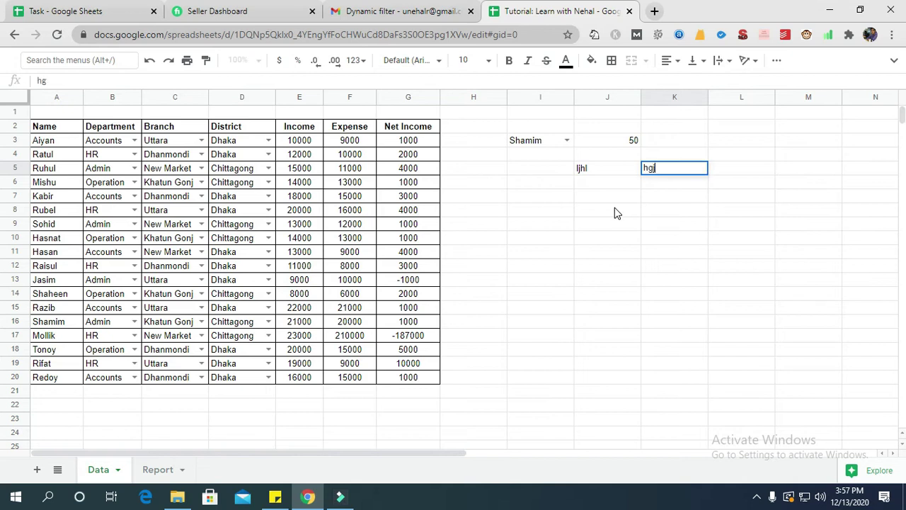
{"action": "type", "text": "45555"}
{"action": "key", "text": "Return"}
{"action": "left_click", "coordinate": [613, 169]}
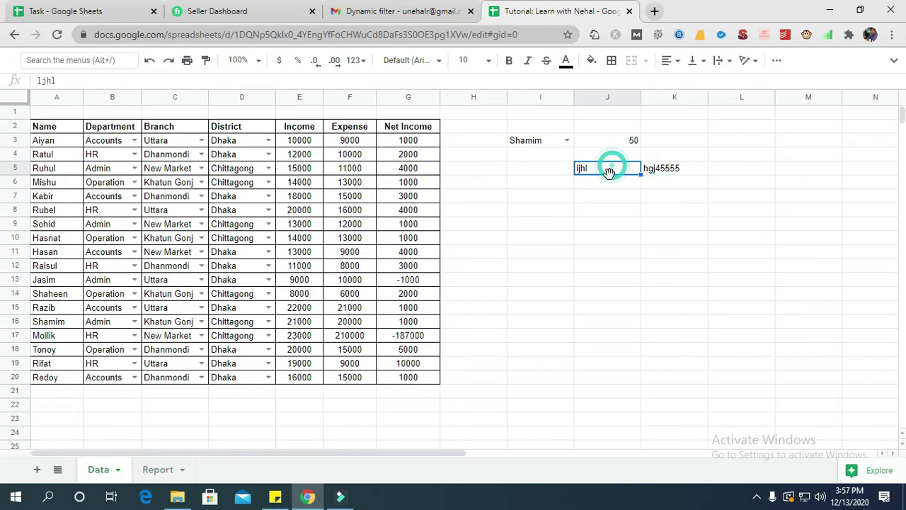
{"action": "left_click", "coordinate": [674, 174]}
Enter 546545 in cell L5 and apply the Number format to the cell.
{"action": "left_click", "coordinate": [725, 175]}
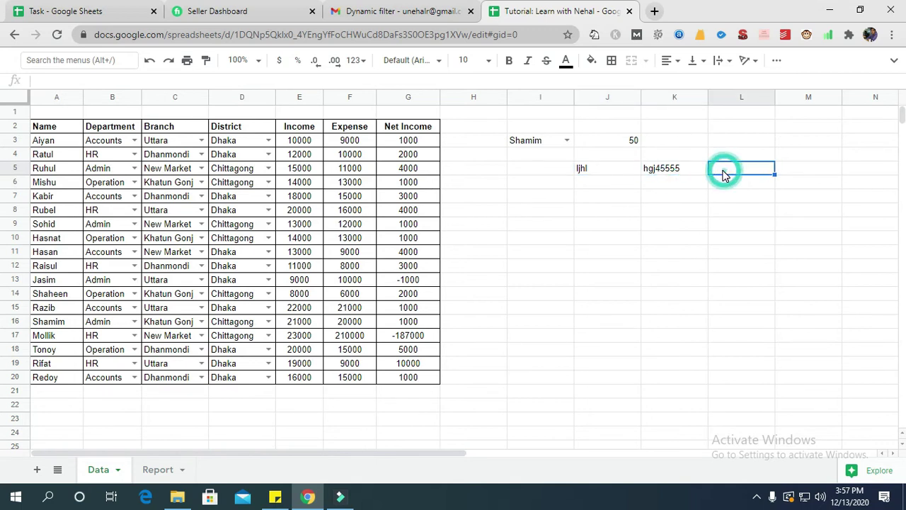
{"action": "type", "text": "546545"}
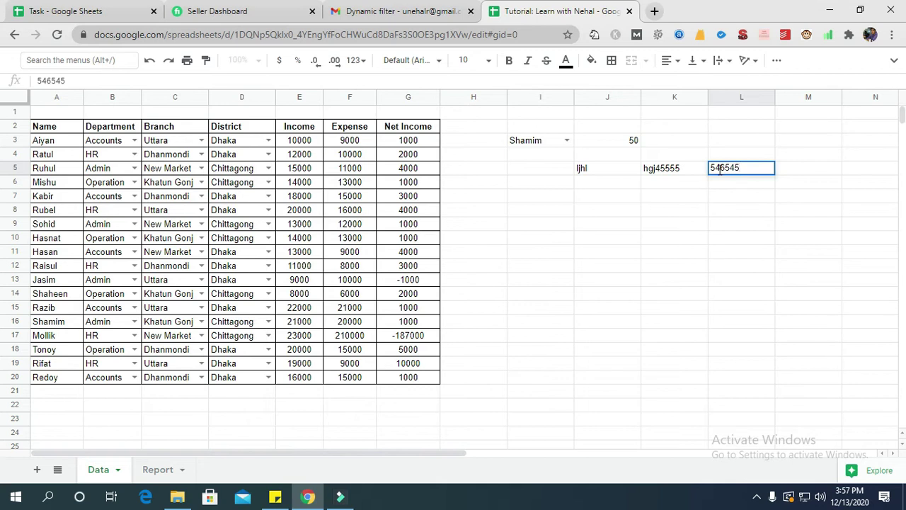
{"action": "key", "text": "Return"}
{"action": "left_click", "coordinate": [717, 169]}
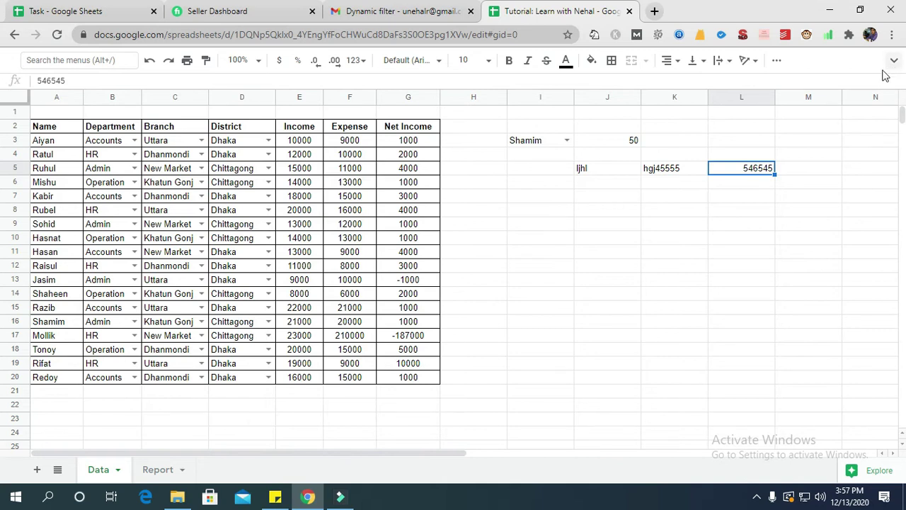
{"action": "left_click", "coordinate": [364, 62]}
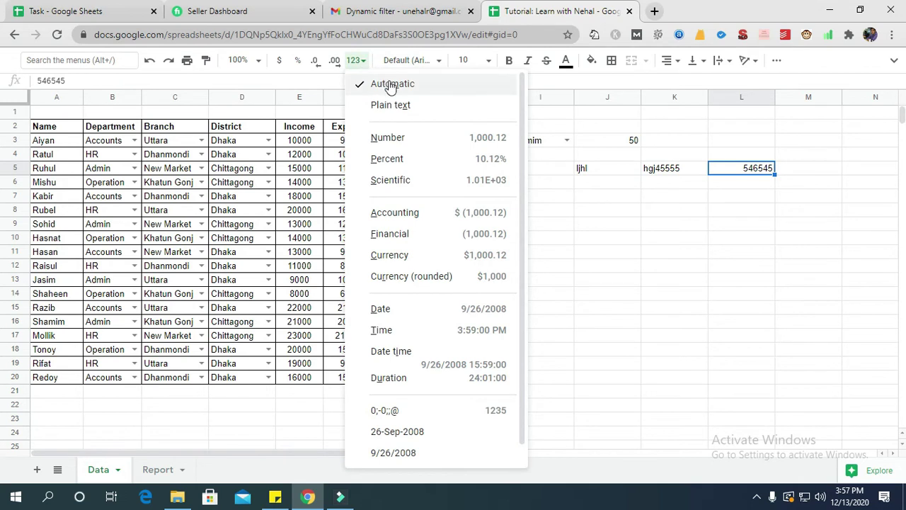
{"action": "left_click", "coordinate": [433, 143]}
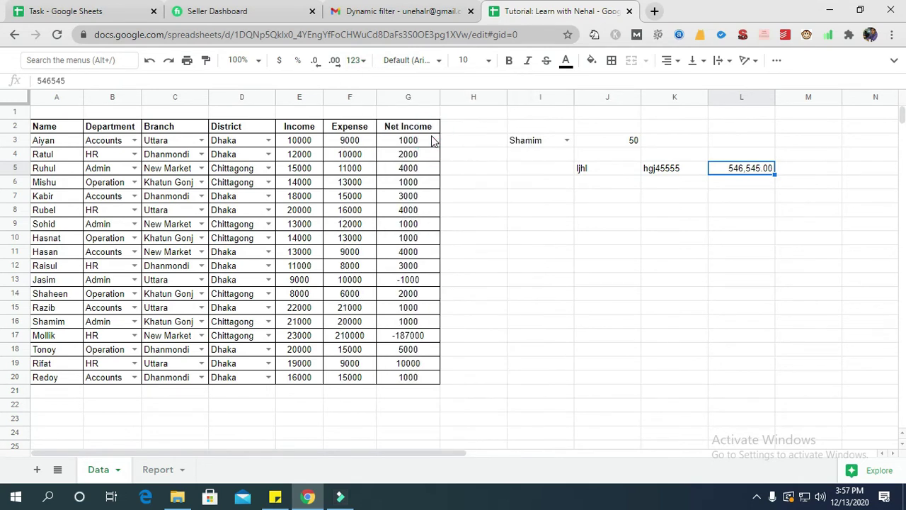
Replace the content of cell L5 with the text fgdnfhd and check which number format the cell has.
{"action": "type", "text": "fgdnfhd"}
{"action": "key", "text": "Return"}
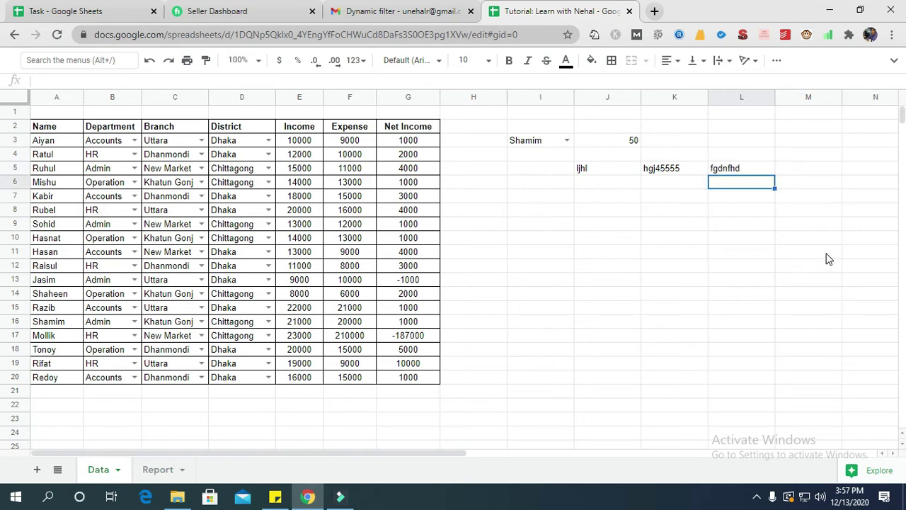
{"action": "left_click", "coordinate": [736, 171]}
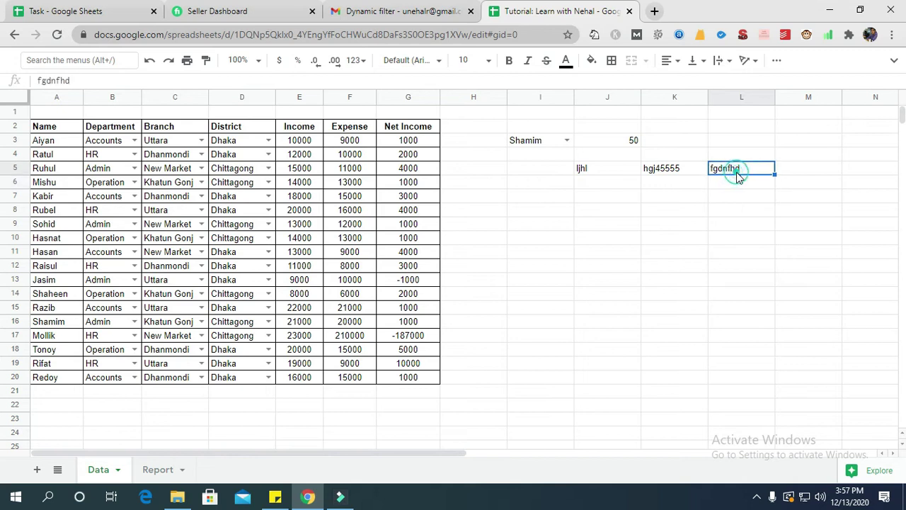
{"action": "left_click", "coordinate": [357, 61]}
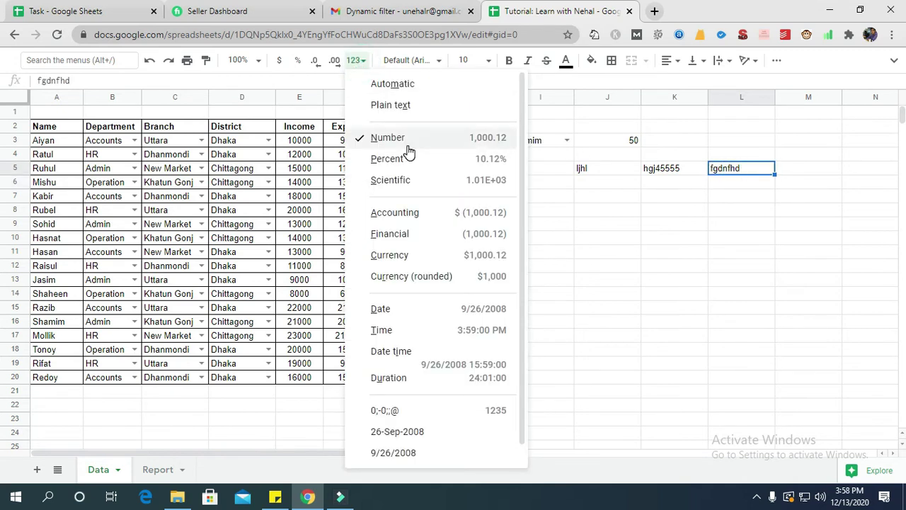
{"action": "left_click", "coordinate": [718, 258]}
Clear the sample entries from cells J5 to L5.
{"action": "left_click", "coordinate": [594, 168]}
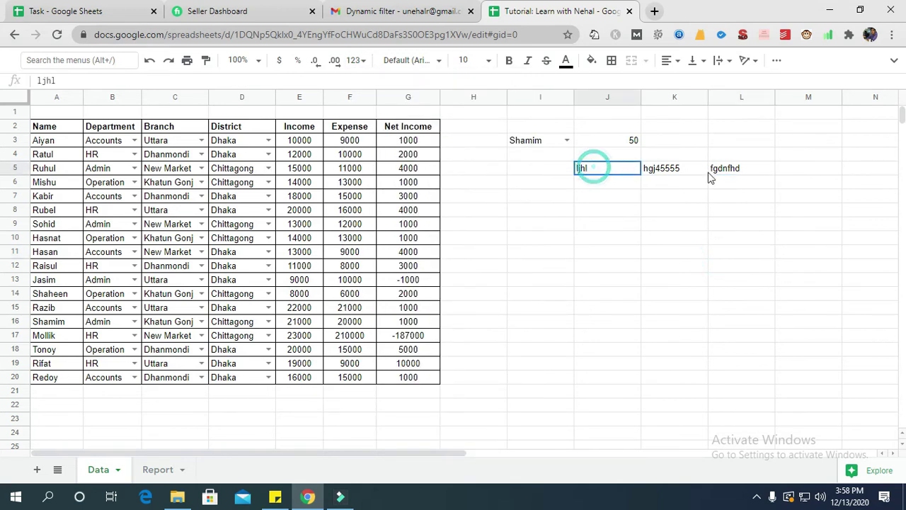
{"action": "left_click_drag", "start_coordinate": [708, 172], "coordinate": [742, 176]}
{"action": "key", "text": "Delete"}
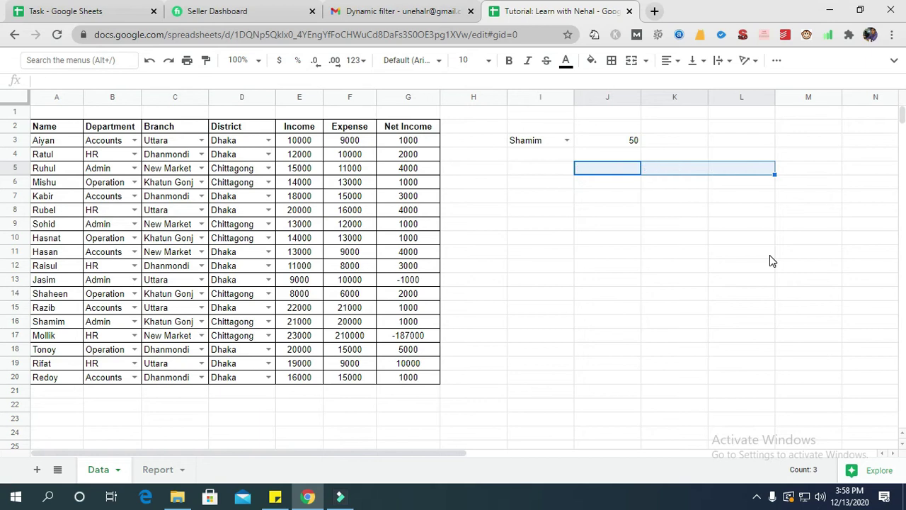
{"action": "left_click", "coordinate": [666, 186]}
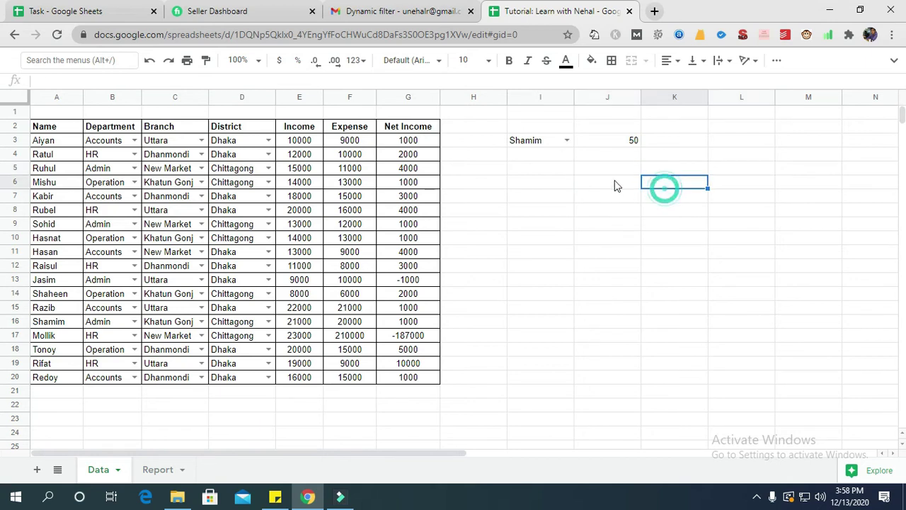
Create a data validation rule for cell J5 with the criterion that the text contains A.
{"action": "left_click", "coordinate": [613, 169]}
{"action": "right_click", "coordinate": [613, 168]}
{"action": "scroll", "coordinate": [680, 339], "scroll_direction": "down", "scroll_amount": 2}
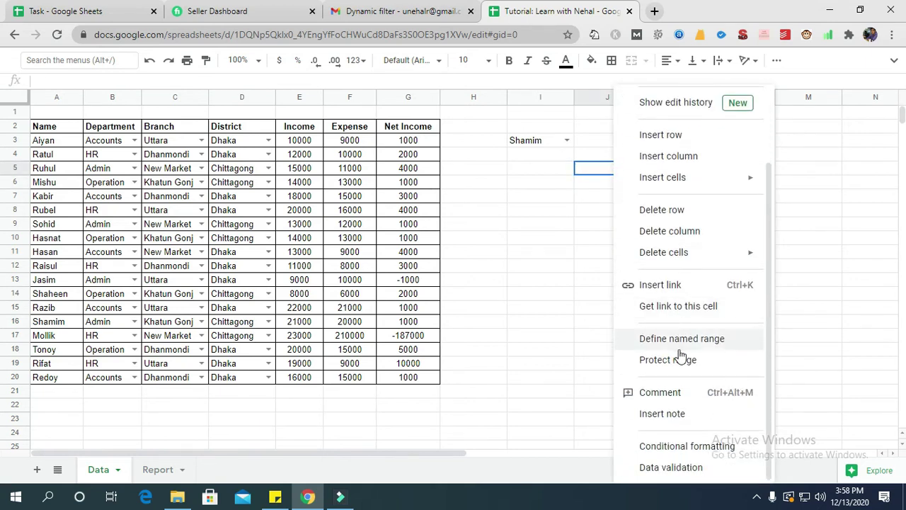
{"action": "left_click", "coordinate": [676, 468]}
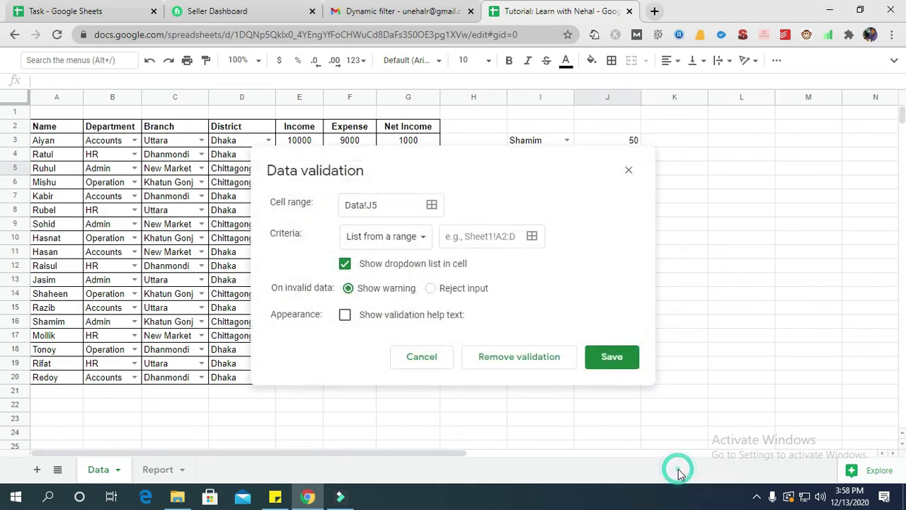
{"action": "left_click", "coordinate": [400, 237]}
{"action": "left_click", "coordinate": [374, 297]}
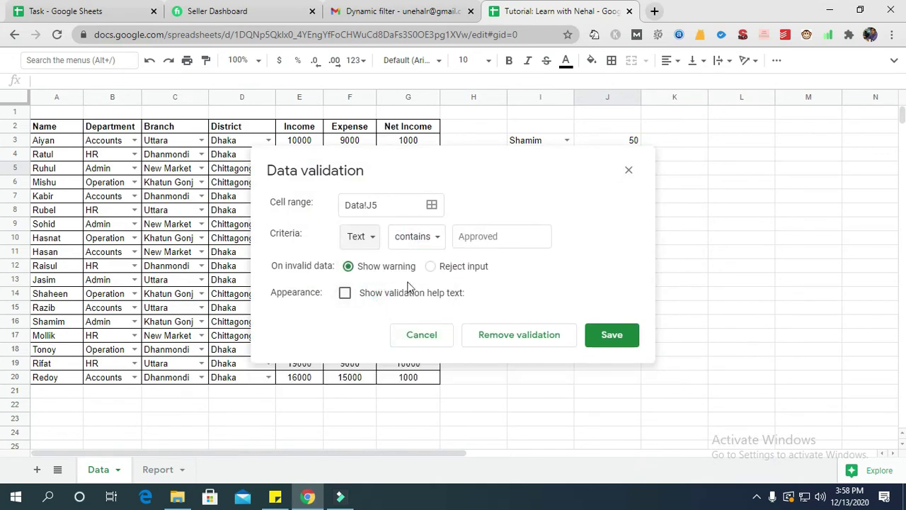
{"action": "left_click", "coordinate": [438, 239]}
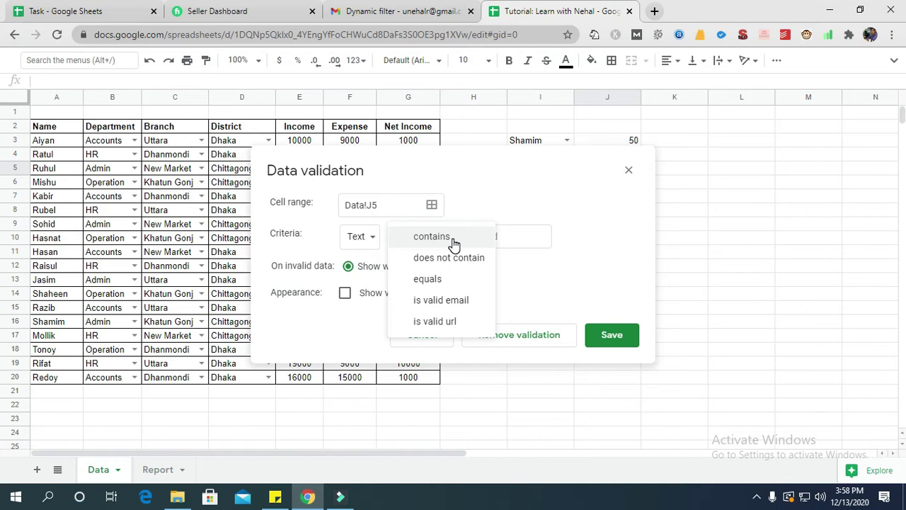
{"action": "left_click", "coordinate": [453, 243]}
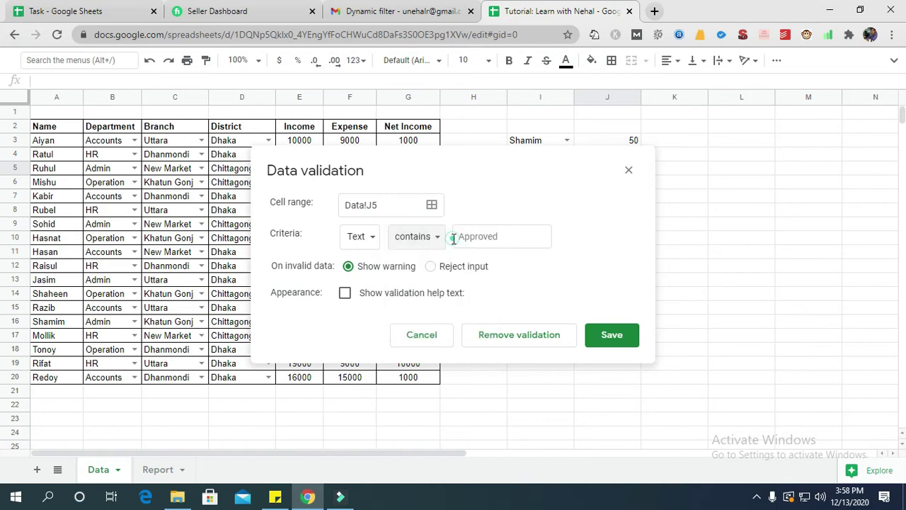
{"action": "left_click", "coordinate": [457, 238]}
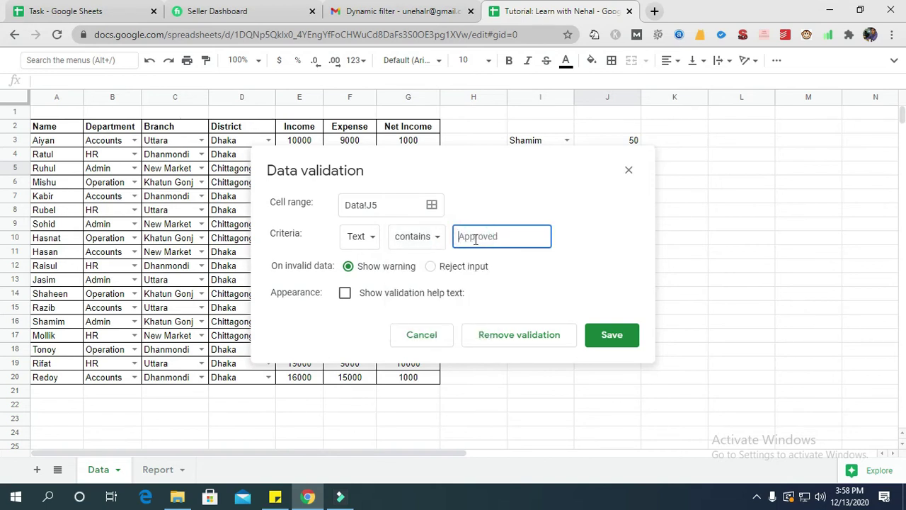
{"action": "type", "text": "A"}
Set the J5 rule to reject invalid input and show validation help text, and save it.
{"action": "left_click", "coordinate": [442, 267]}
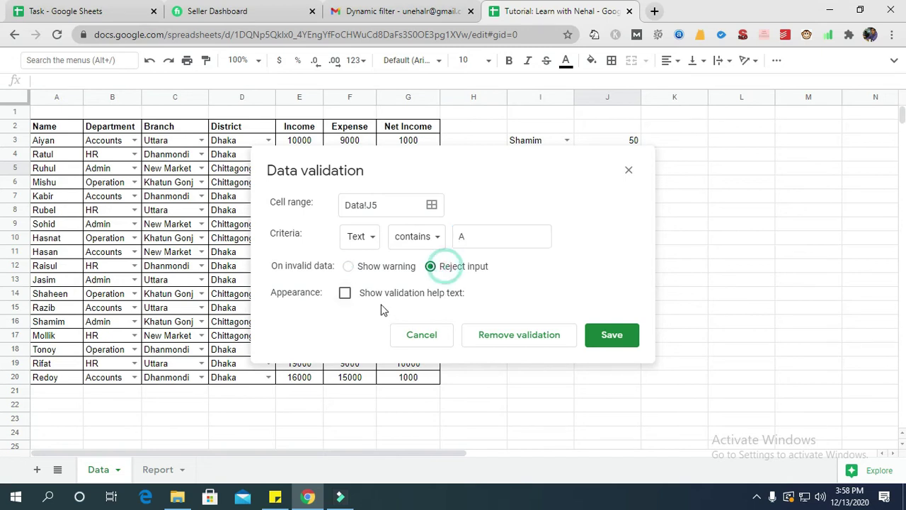
{"action": "left_click", "coordinate": [382, 296]}
{"action": "left_click", "coordinate": [603, 382]}
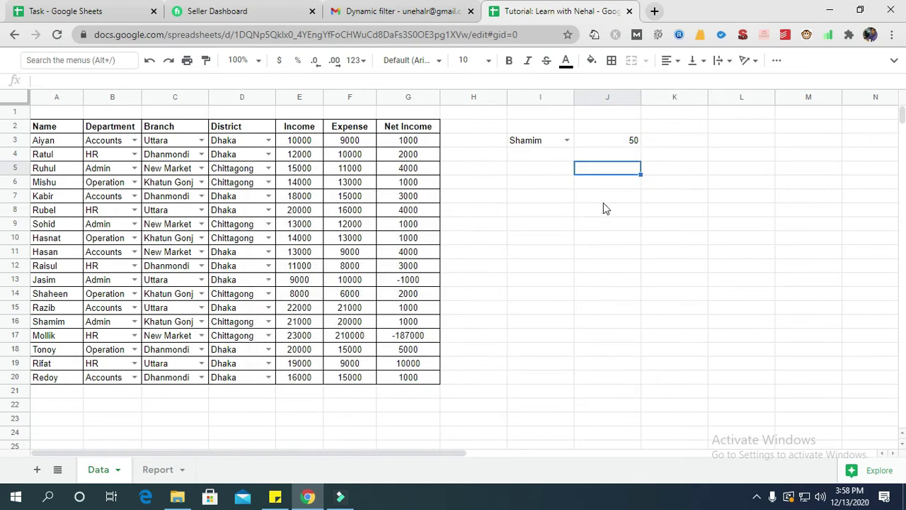
Test the validation rule by trying to enter ghyt in cell J5, and dismiss the resulting dialog.
{"action": "mouse_move", "coordinate": [613, 172]}
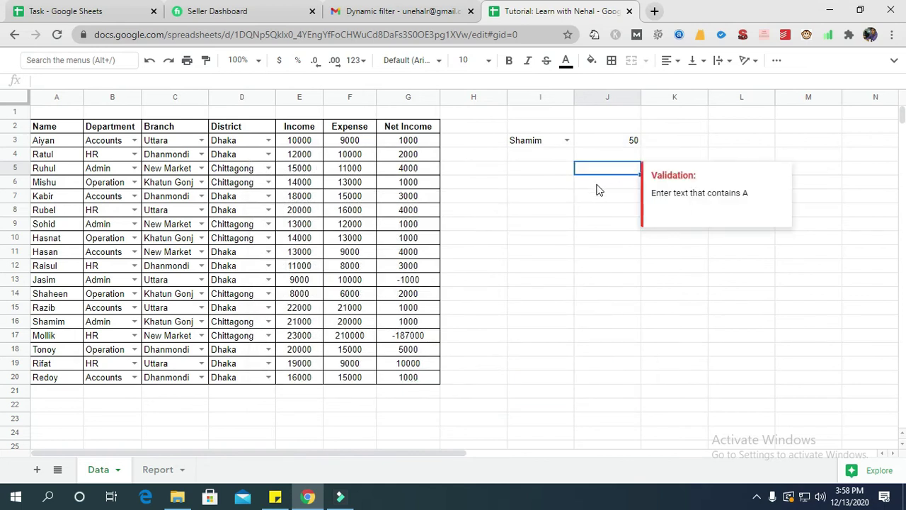
{"action": "left_click", "coordinate": [597, 168]}
{"action": "type", "text": "ghyt"}
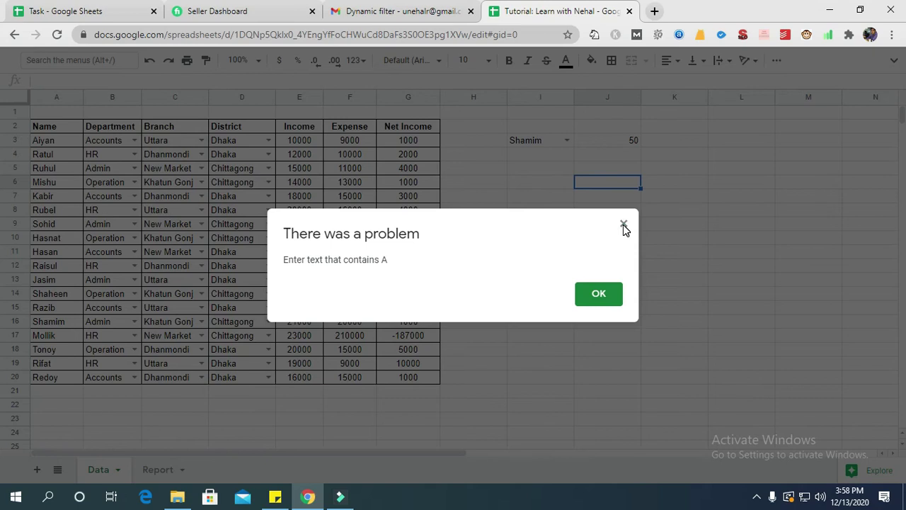
{"action": "left_click", "coordinate": [622, 224]}
Enter the sample text kloa in cell J6 and clear the cell again.
{"action": "left_click", "coordinate": [613, 182]}
{"action": "type", "text": "kloa"}
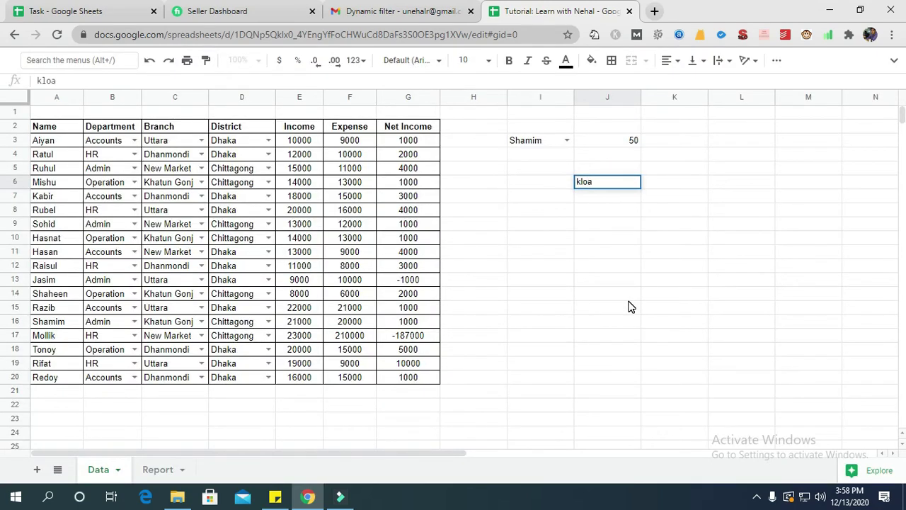
{"action": "key", "text": "Return"}
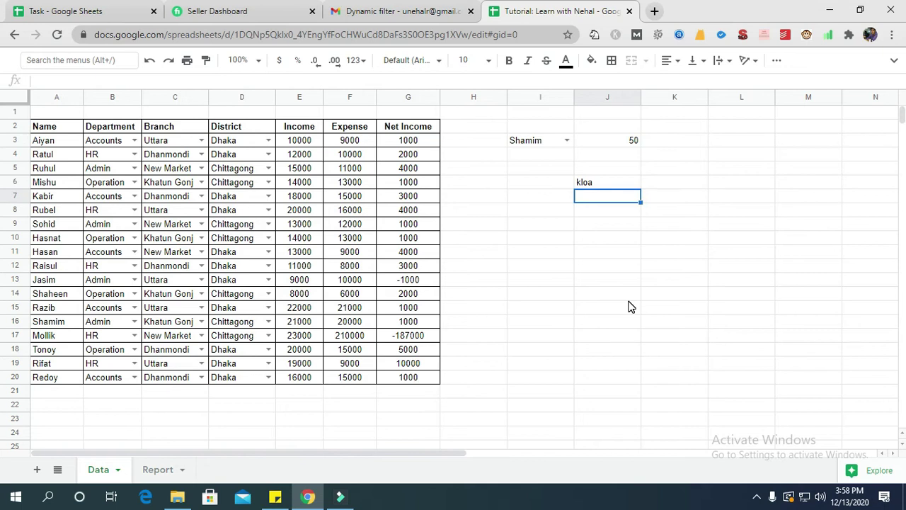
{"action": "left_click", "coordinate": [612, 182]}
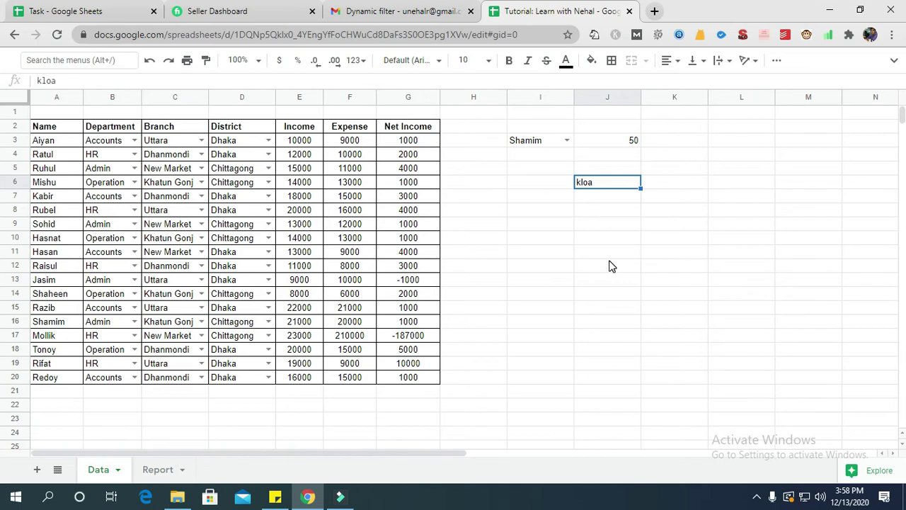
{"action": "key", "text": "Delete"}
{"action": "right_click", "coordinate": [609, 189]}
{"action": "scroll", "coordinate": [689, 340], "scroll_direction": "down", "scroll_amount": 2}
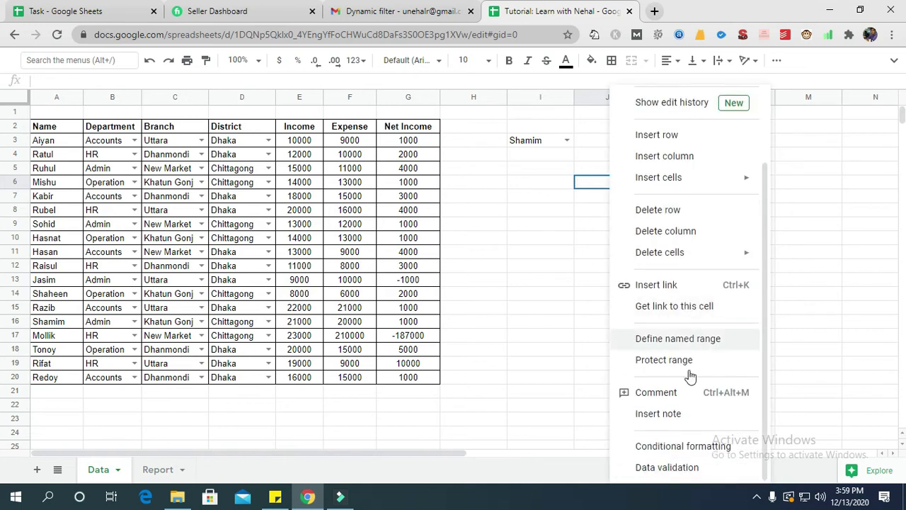
{"action": "left_click", "coordinate": [666, 467]}
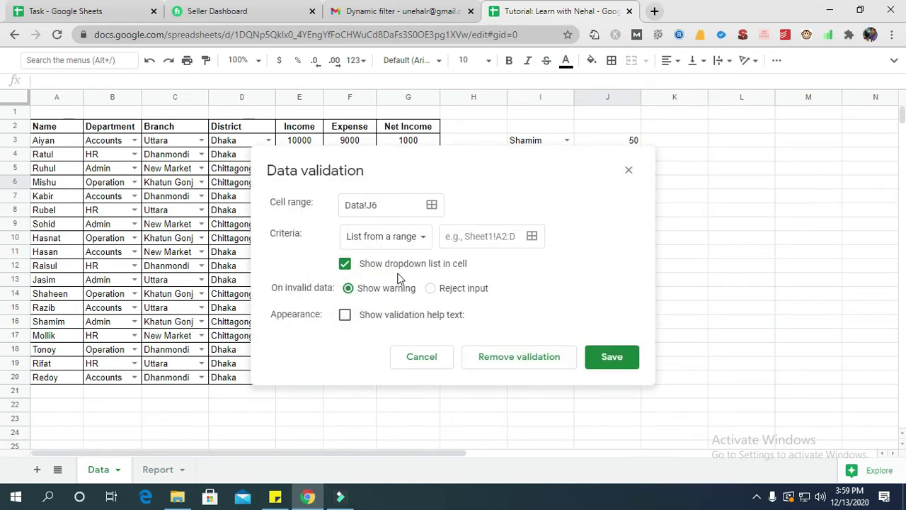
{"action": "left_click", "coordinate": [398, 237]}
{"action": "left_click", "coordinate": [628, 165]}
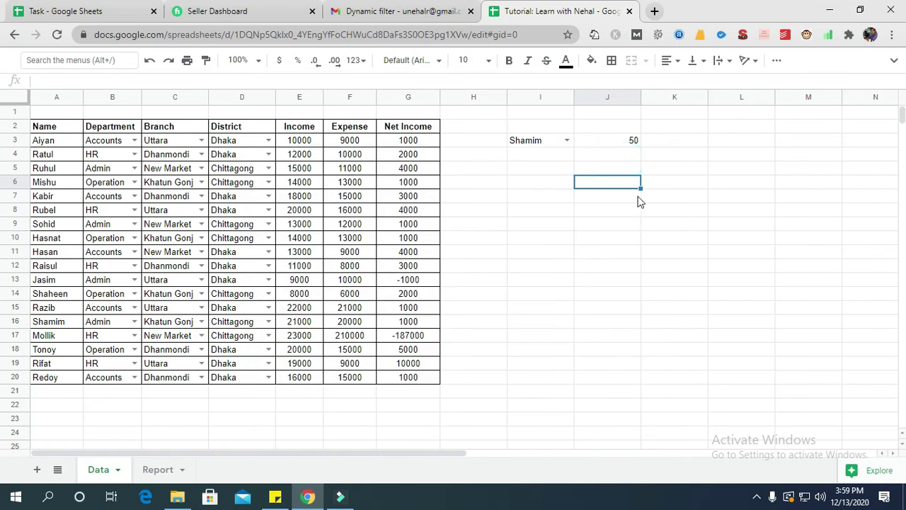
Change the text that the validation rule of cell J5 requires to @ and save the rule.
{"action": "left_click", "coordinate": [613, 170]}
{"action": "right_click", "coordinate": [613, 170]}
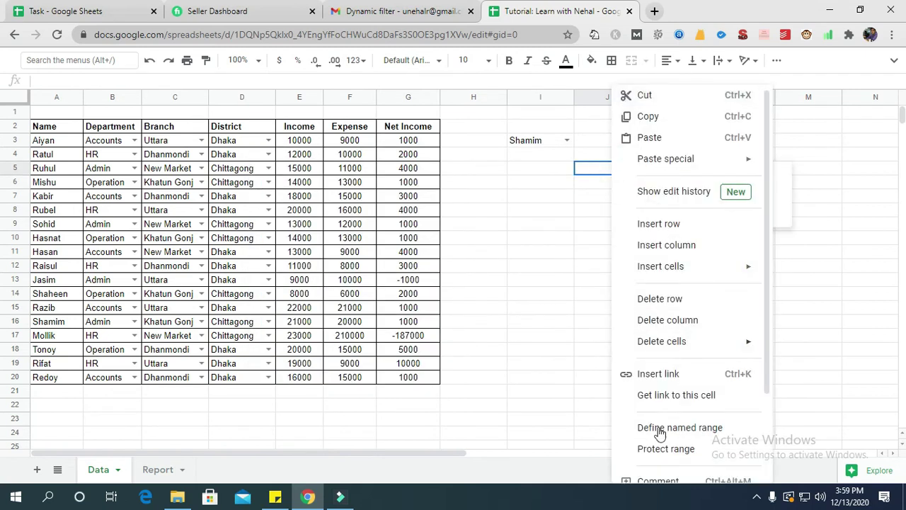
{"action": "scroll", "coordinate": [665, 396], "scroll_direction": "down", "scroll_amount": 3}
{"action": "left_click", "coordinate": [665, 468]}
{"action": "double_click", "coordinate": [475, 224]}
{"action": "type", "text": "@"}
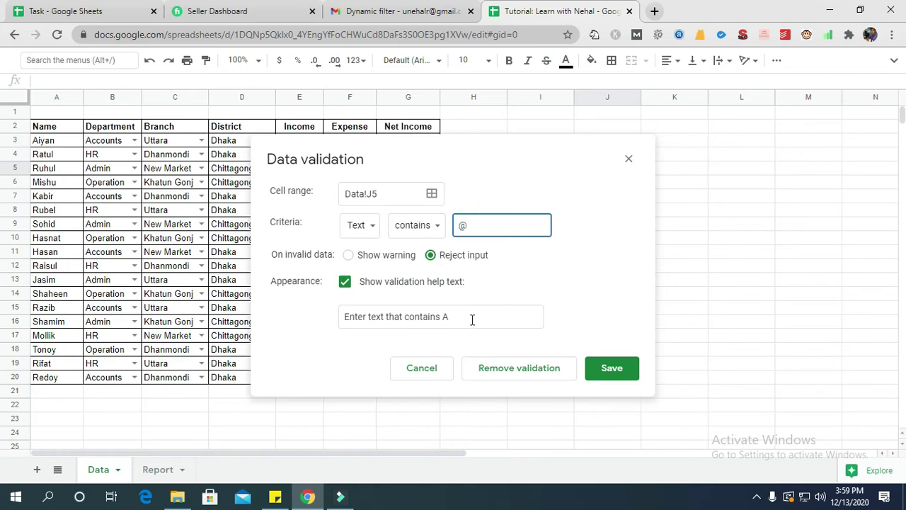
{"action": "left_click", "coordinate": [611, 374]}
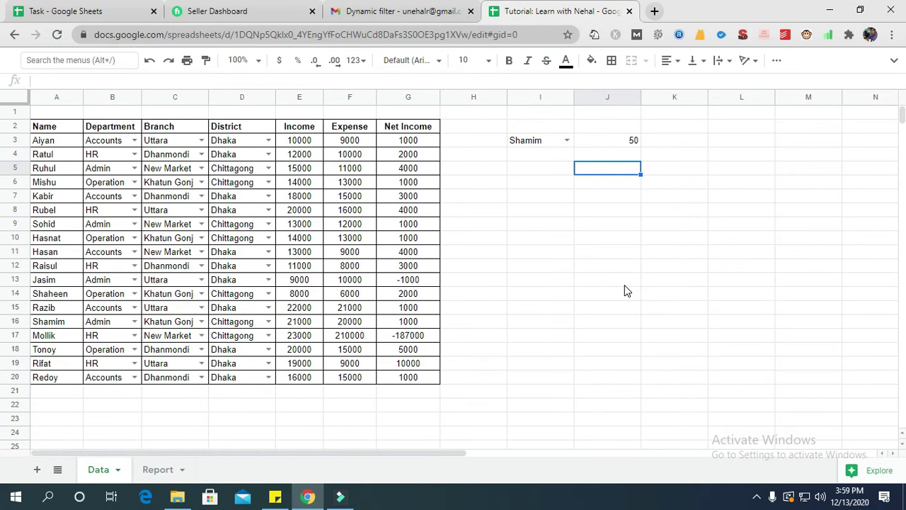
Try to enter hfhgf in cell J5 to test the @ rule, and dismiss the resulting dialog.
{"action": "type", "text": "hfhgf"}
{"action": "key", "text": "Return"}
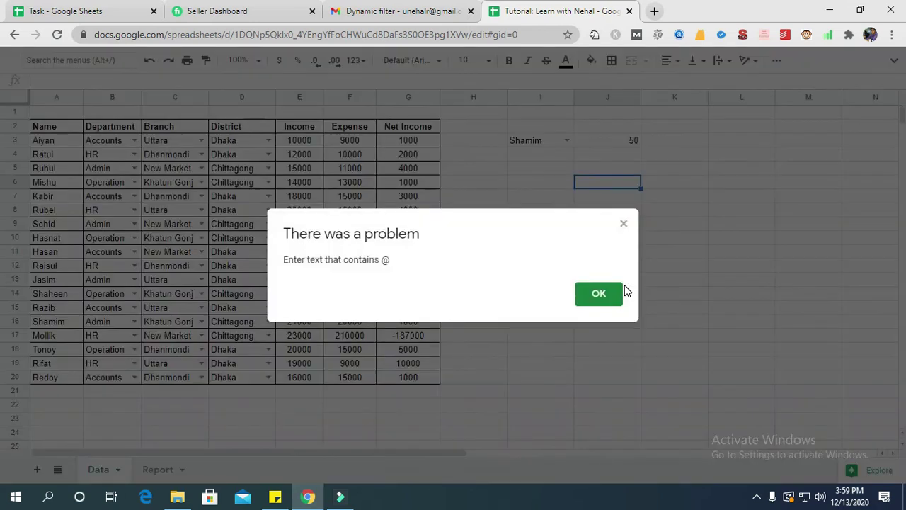
{"action": "left_click", "coordinate": [612, 291]}
Enter the sample text gjt@dfgh in cell J5 to test the rule, and clear the cell again.
{"action": "left_click", "coordinate": [613, 168]}
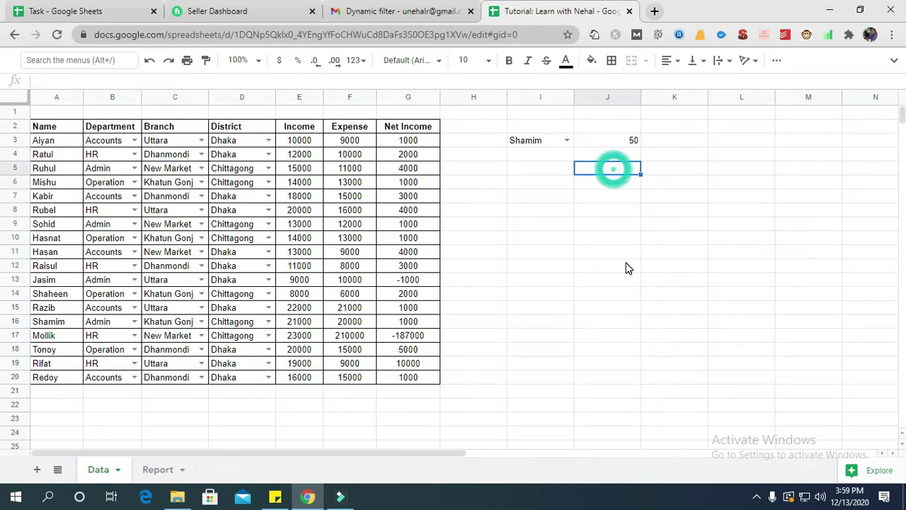
{"action": "type", "text": "gjt@dfgh"}
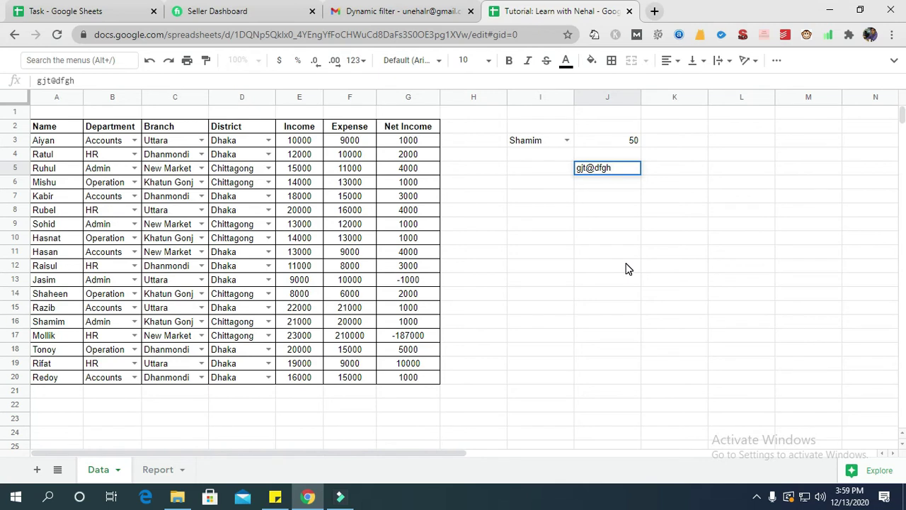
{"action": "key", "text": "Return"}
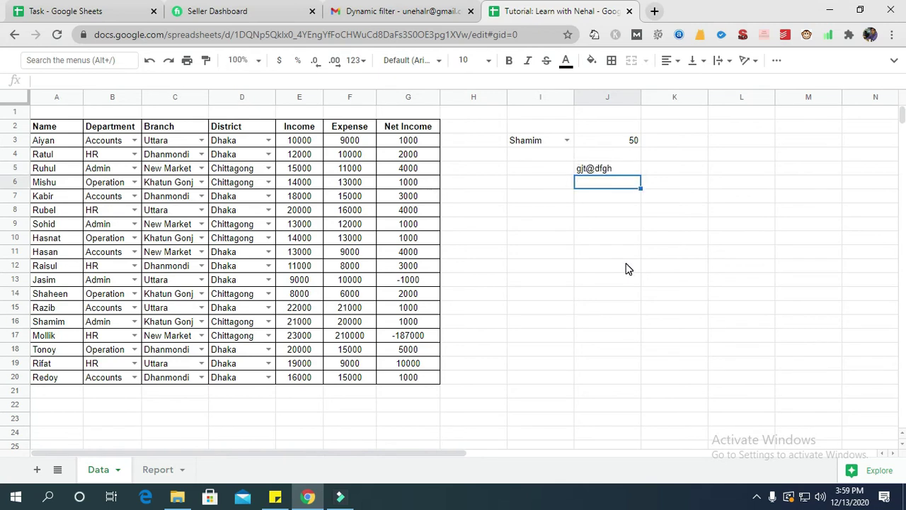
{"action": "left_click", "coordinate": [616, 170]}
{"action": "key", "text": "Delete"}
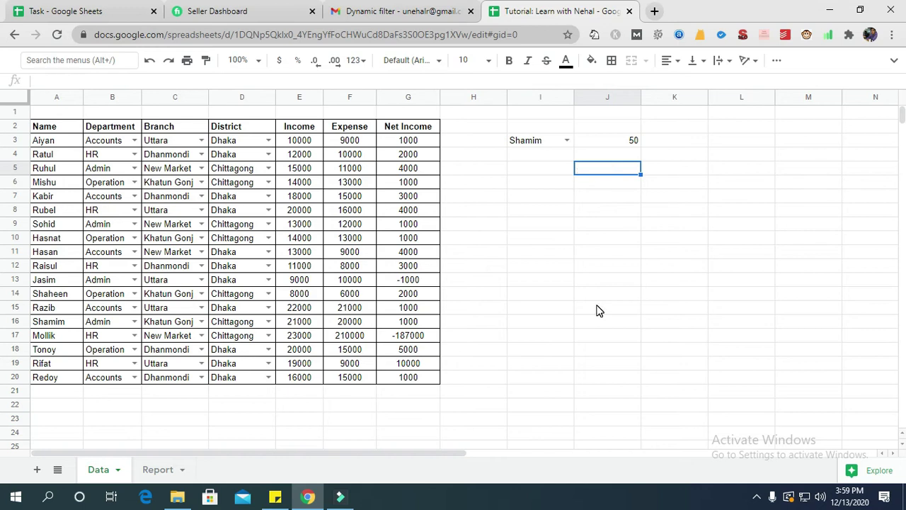
Add data validation to cell J4 that accepts only a valid date, rejects invalid input and shows validation help text.
{"action": "right_click", "coordinate": [607, 155]}
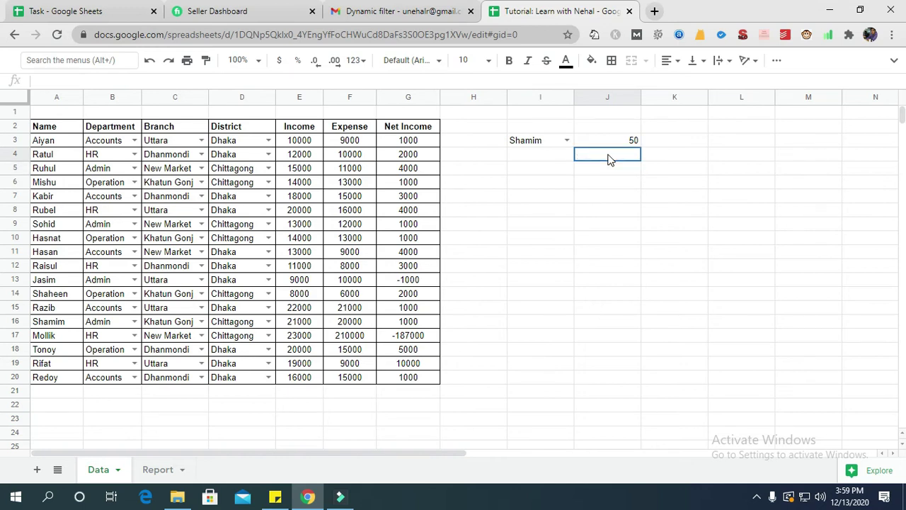
{"action": "scroll", "coordinate": [674, 302], "scroll_direction": "down", "scroll_amount": 3}
{"action": "left_click", "coordinate": [669, 467]}
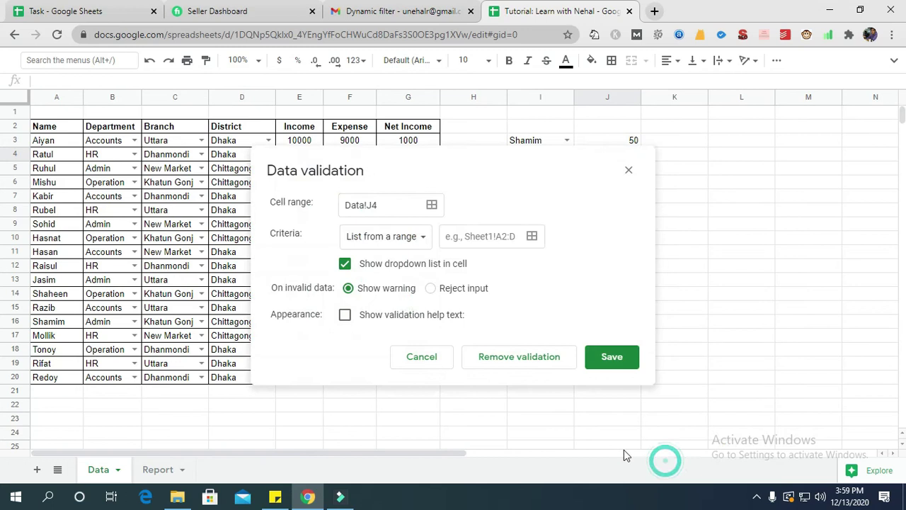
{"action": "left_click", "coordinate": [406, 237]}
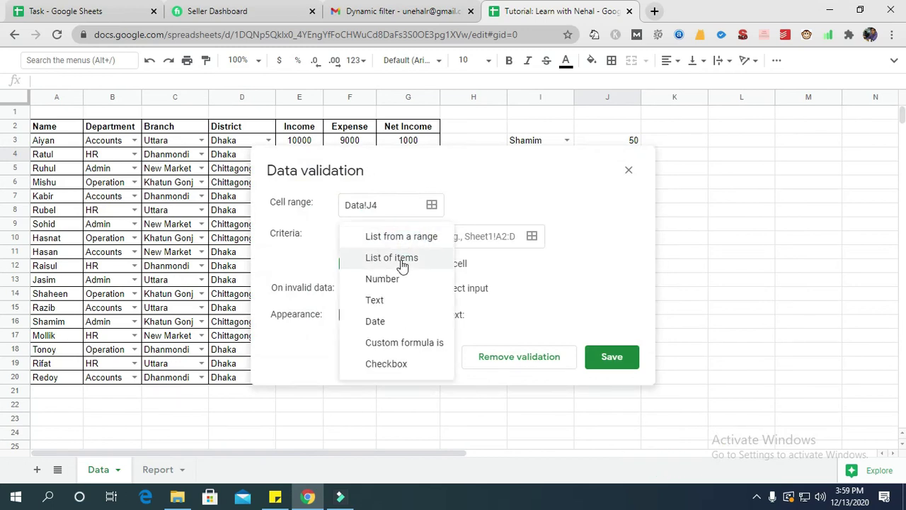
{"action": "left_click", "coordinate": [396, 325]}
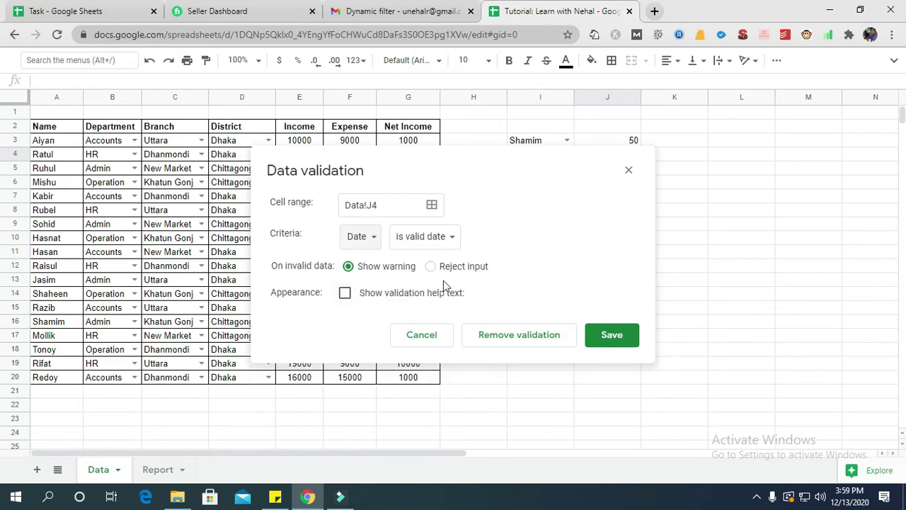
{"action": "left_click", "coordinate": [431, 266]}
{"action": "left_click", "coordinate": [345, 293]}
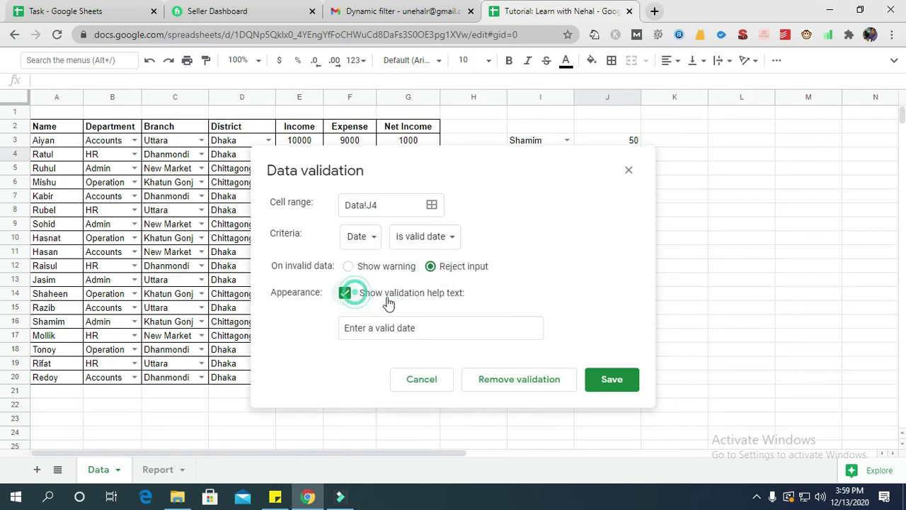
{"action": "left_click", "coordinate": [606, 382]}
Pick the date 2020-12-16 for cell J4 from the calendar and replace it with 2020-12-25.
{"action": "left_click", "coordinate": [598, 161]}
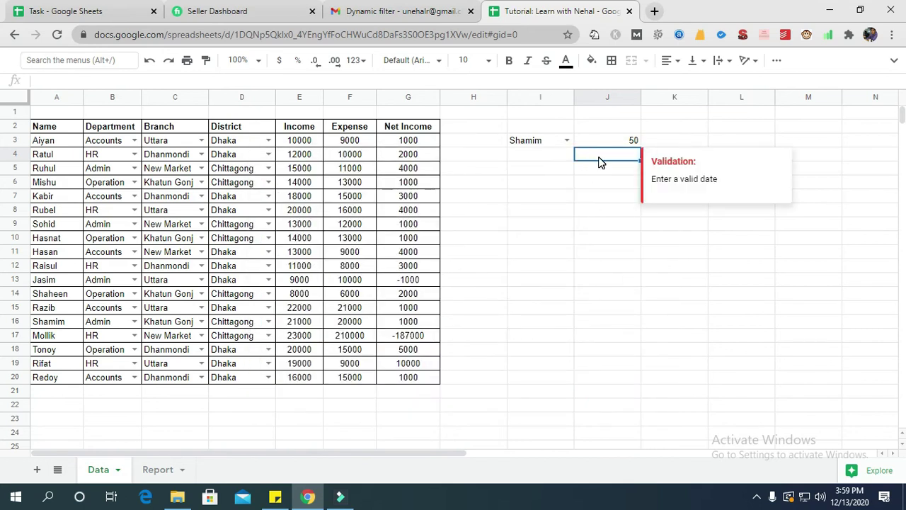
{"action": "double_click", "coordinate": [610, 152]}
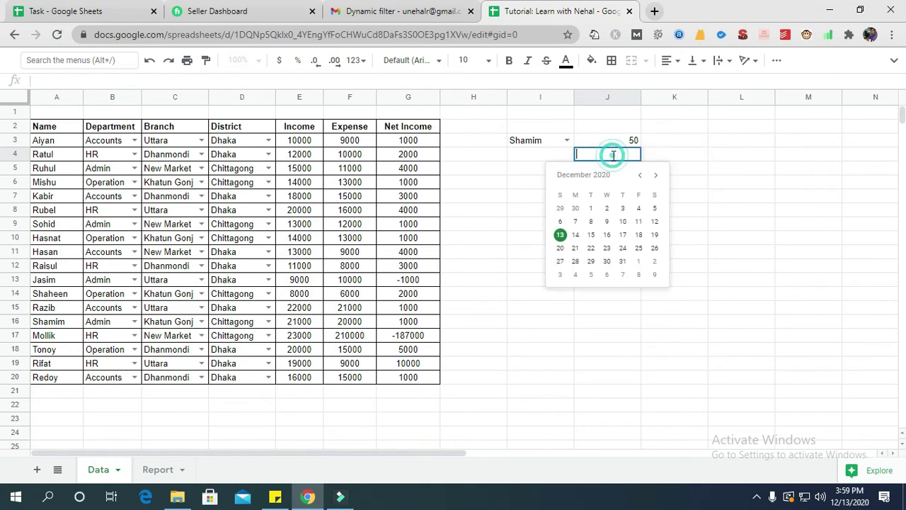
{"action": "left_click", "coordinate": [606, 234]}
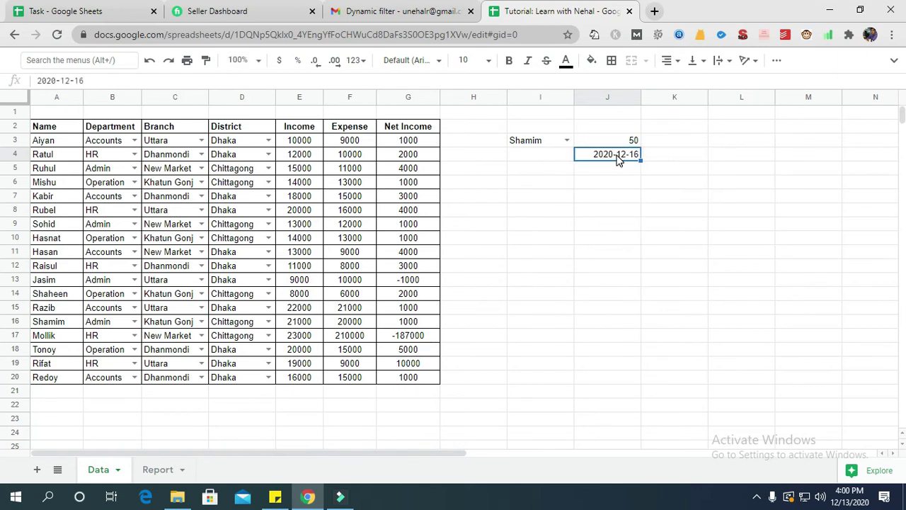
{"action": "double_click", "coordinate": [618, 154]}
{"action": "left_click", "coordinate": [639, 248]}
{"action": "left_click", "coordinate": [725, 223]}
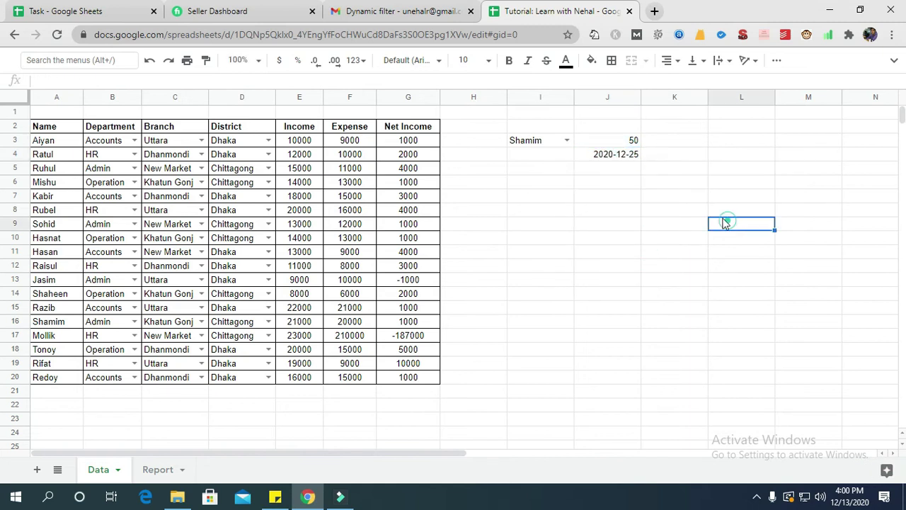
Try to enter the text hdfhg in cell J4 to test the date validation.
{"action": "left_click", "coordinate": [627, 156]}
{"action": "type", "text": "hdfhg"}
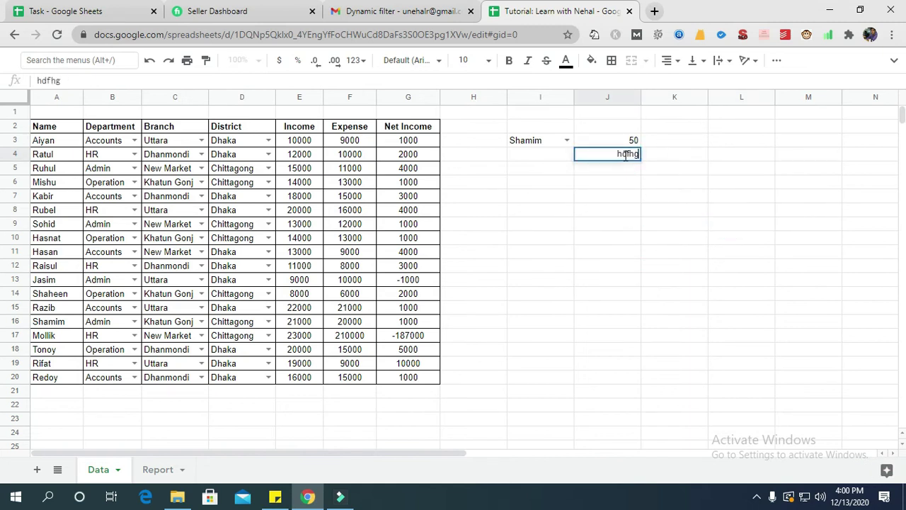
{"action": "key", "text": "Return"}
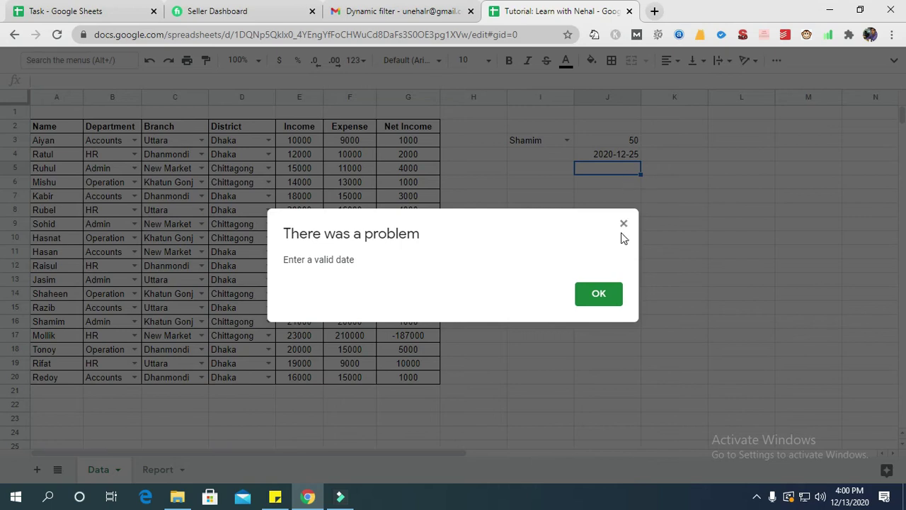
{"action": "left_click", "coordinate": [623, 224]}
{"action": "left_click", "coordinate": [619, 152]}
{"action": "type", "text": "4465564654"}
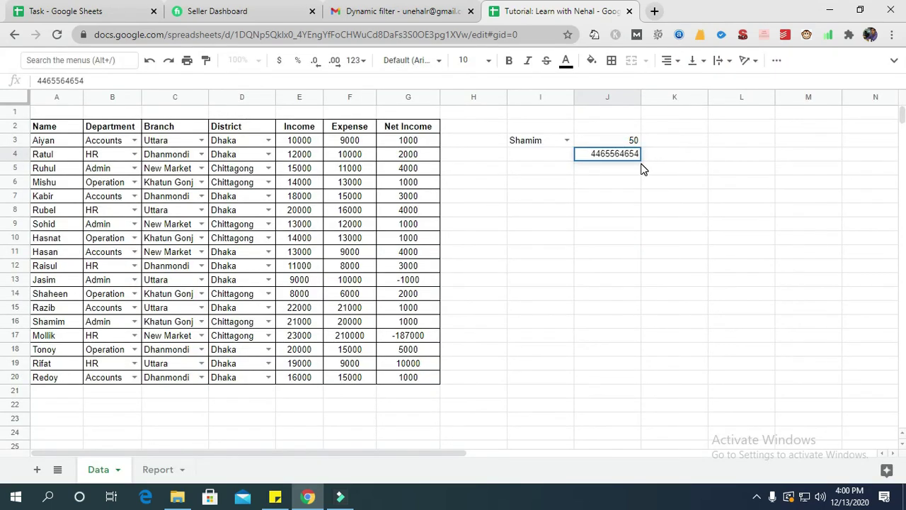
{"action": "key", "text": "Return"}
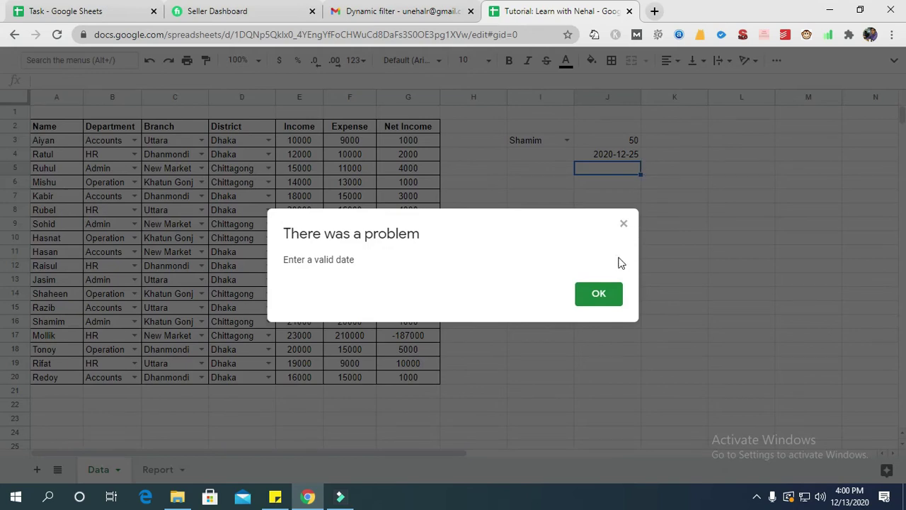
{"action": "left_click", "coordinate": [601, 299]}
Format the date in cell J4 with the custom date format that follows the pattern Aug 5, 1930.
{"action": "left_click", "coordinate": [612, 155]}
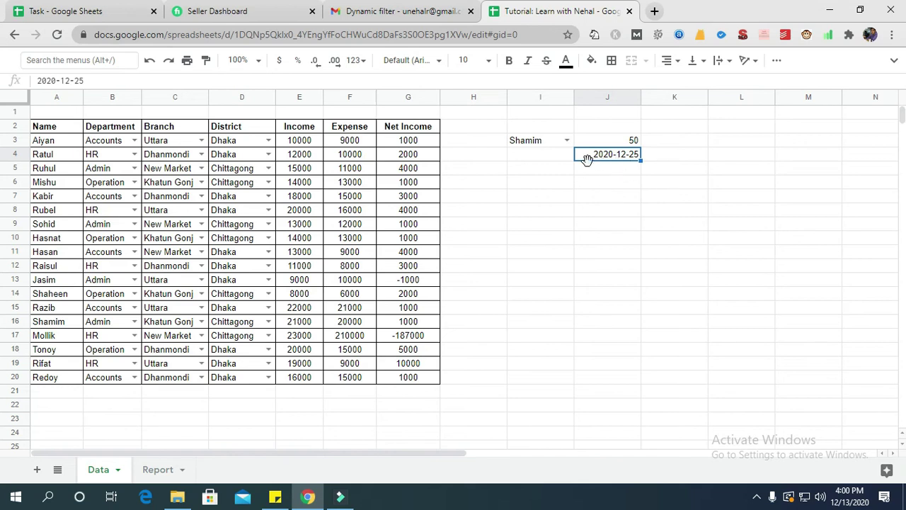
{"action": "left_click", "coordinate": [366, 68]}
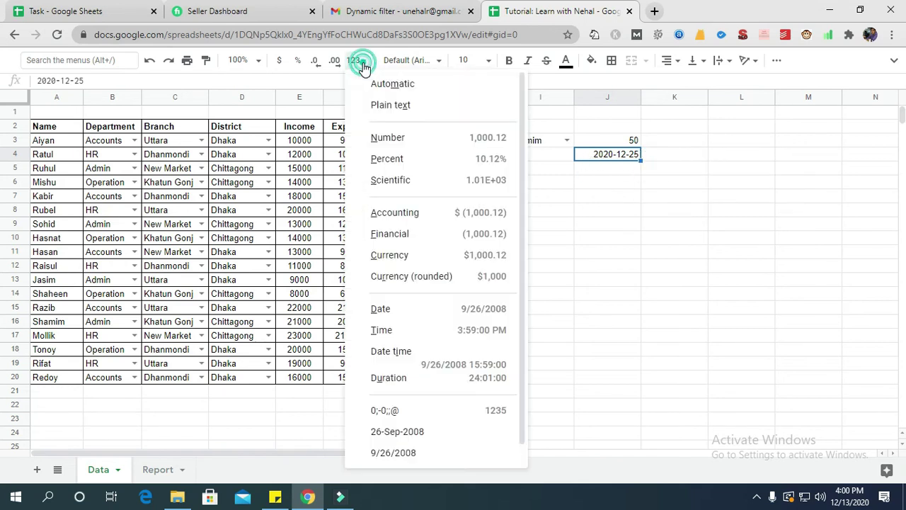
{"action": "scroll", "coordinate": [406, 259], "scroll_direction": "down", "scroll_amount": 1}
{"action": "mouse_move", "coordinate": [427, 453]}
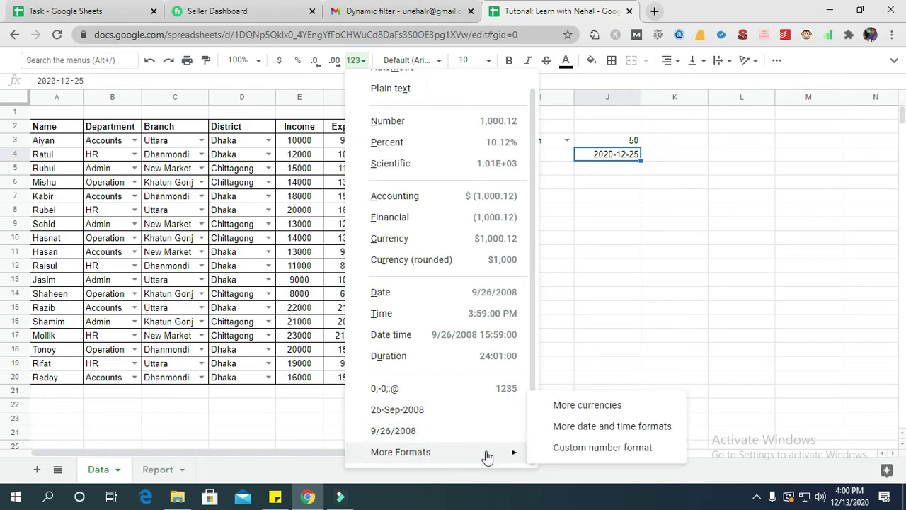
{"action": "left_click", "coordinate": [623, 426]}
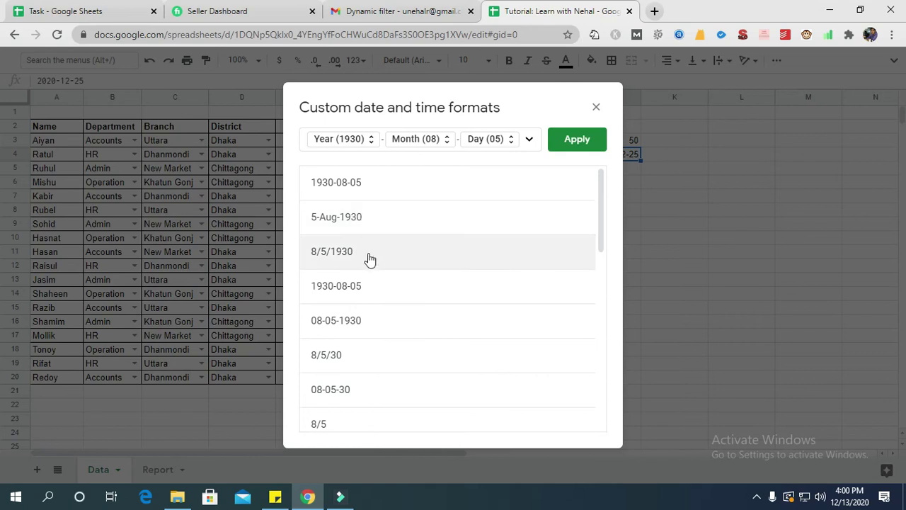
{"action": "scroll", "coordinate": [372, 323], "scroll_direction": "down", "scroll_amount": 3}
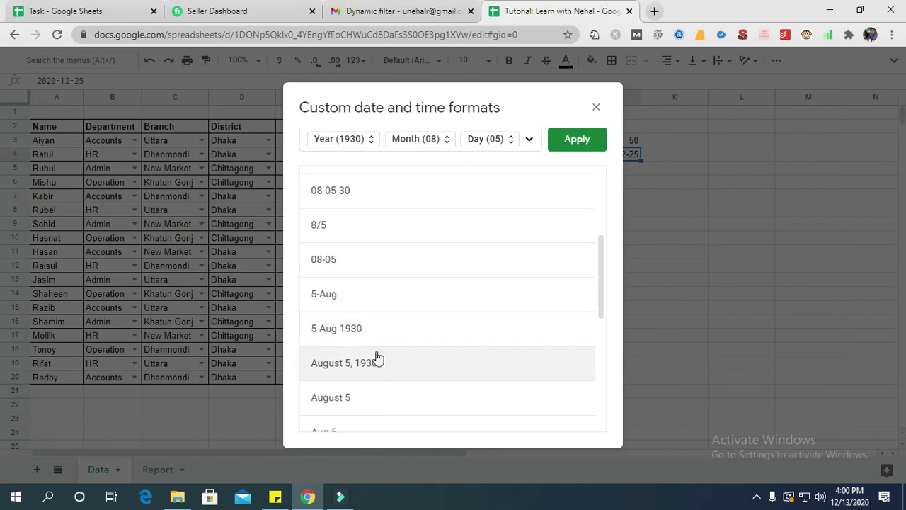
{"action": "scroll", "coordinate": [402, 366], "scroll_direction": "down", "scroll_amount": 1}
{"action": "scroll", "coordinate": [376, 366], "scroll_direction": "down", "scroll_amount": 1}
{"action": "scroll", "coordinate": [376, 366], "scroll_direction": "down", "scroll_amount": 2}
{"action": "scroll", "coordinate": [375, 366], "scroll_direction": "down", "scroll_amount": 1}
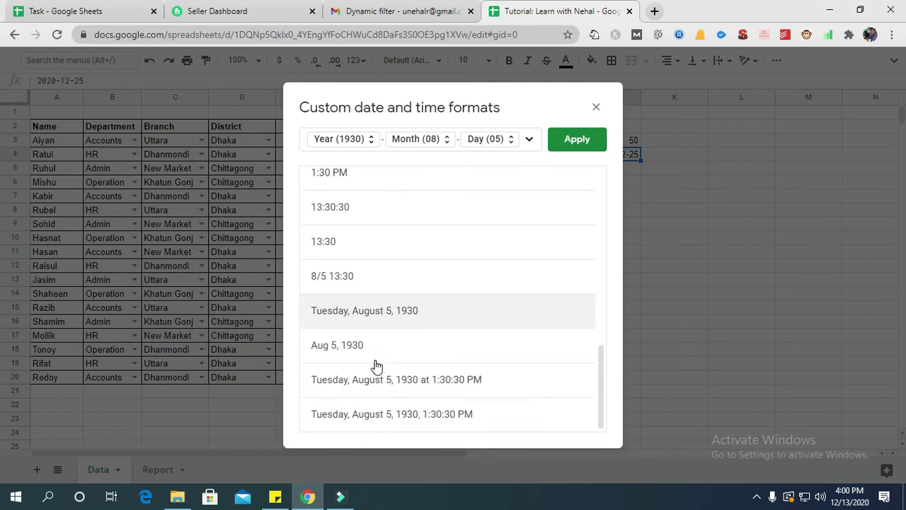
{"action": "left_click", "coordinate": [392, 349]}
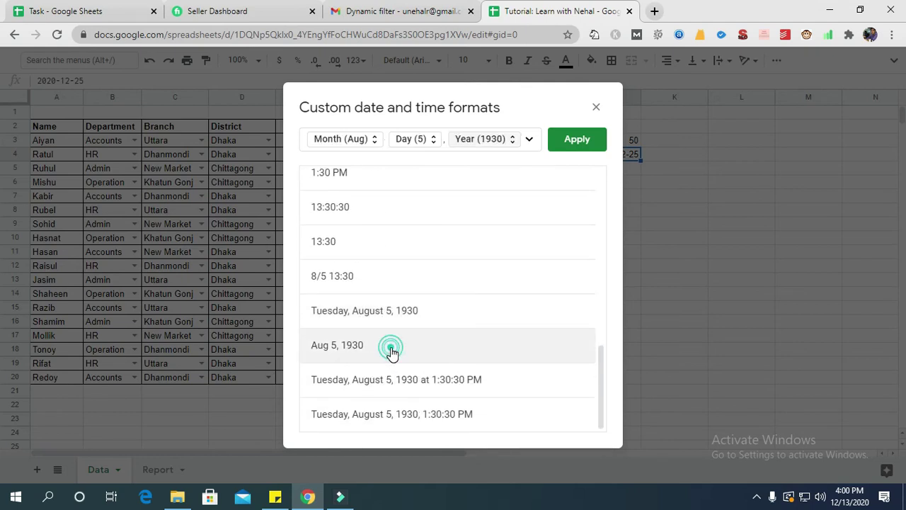
{"action": "left_click", "coordinate": [595, 139]}
{"action": "left_click", "coordinate": [620, 198]}
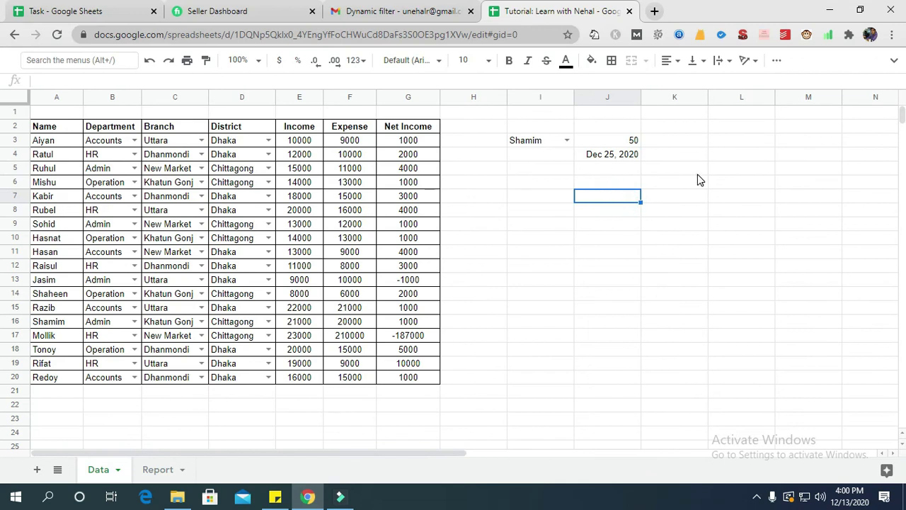
Clear the date from cell J4.
{"action": "double_click", "coordinate": [616, 156]}
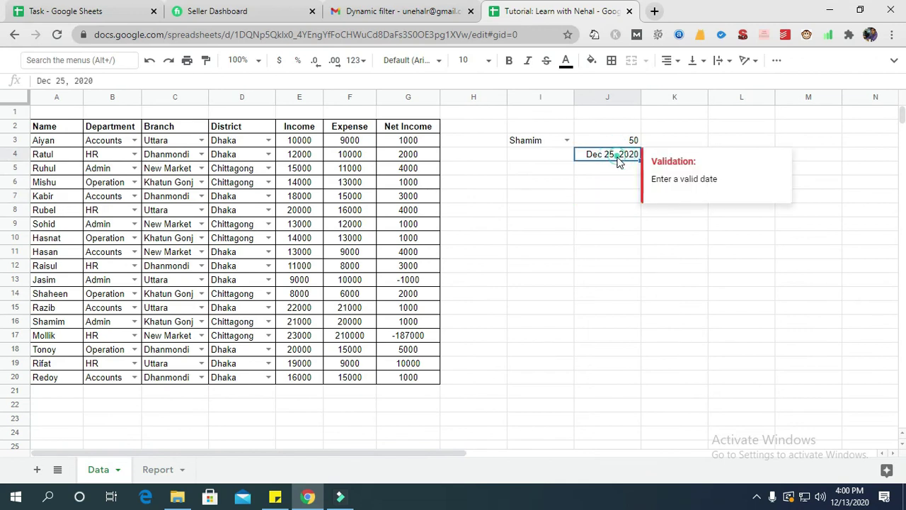
{"action": "left_click", "coordinate": [733, 242]}
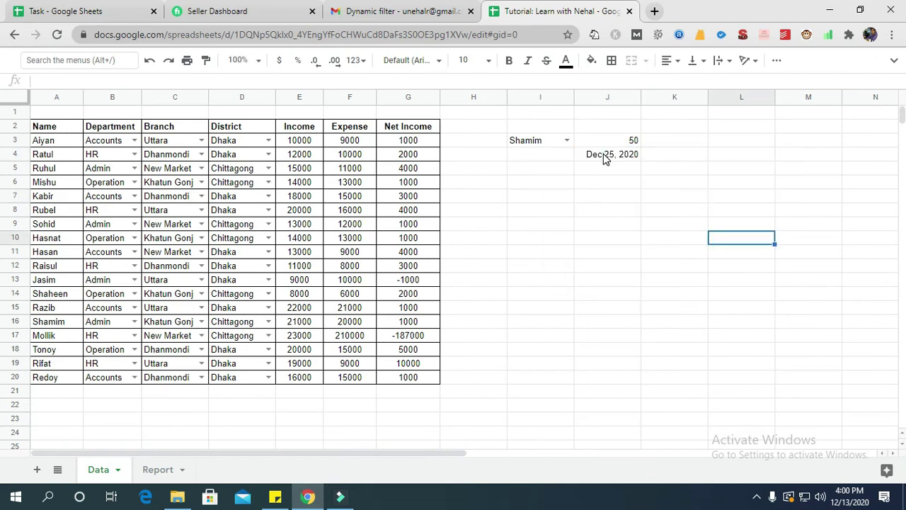
{"action": "left_click", "coordinate": [605, 159]}
{"action": "key", "text": "Delete"}
{"action": "left_click", "coordinate": [640, 241]}
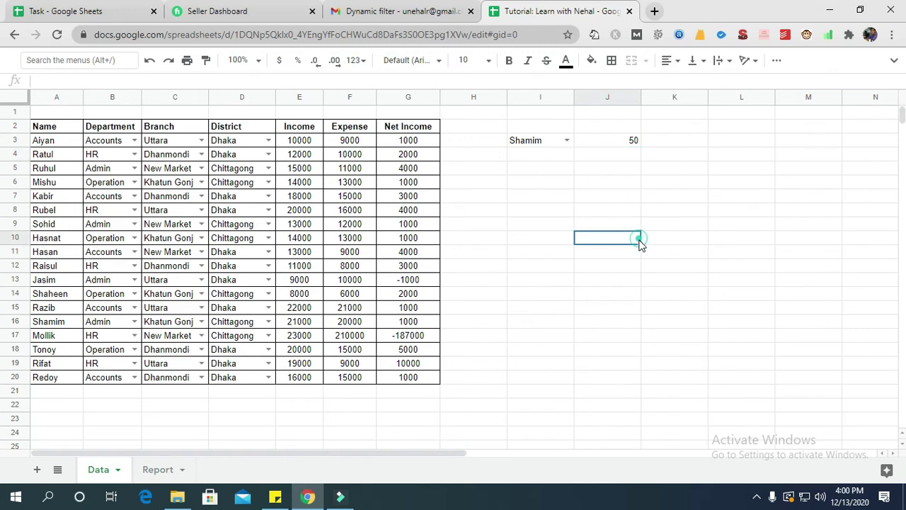
Open the data validation rule of cell J4 and switch its criteria to Custom formula is.
{"action": "right_click", "coordinate": [608, 157]}
{"action": "scroll", "coordinate": [655, 333], "scroll_direction": "down", "scroll_amount": 2}
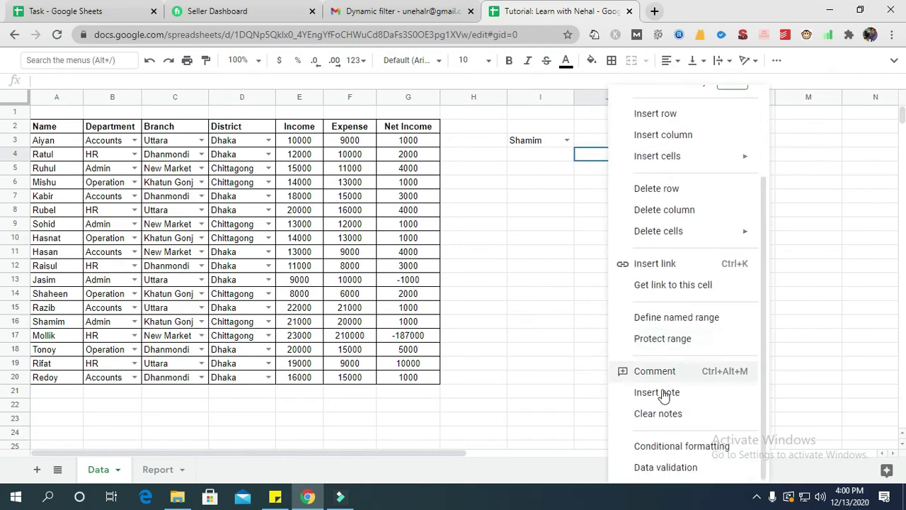
{"action": "left_click", "coordinate": [648, 467]}
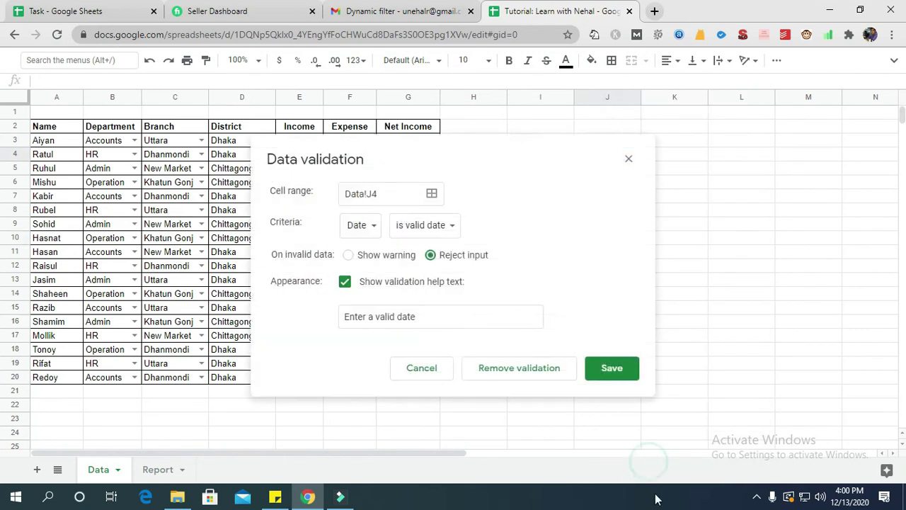
{"action": "left_click", "coordinate": [357, 226]}
{"action": "left_click", "coordinate": [383, 251]}
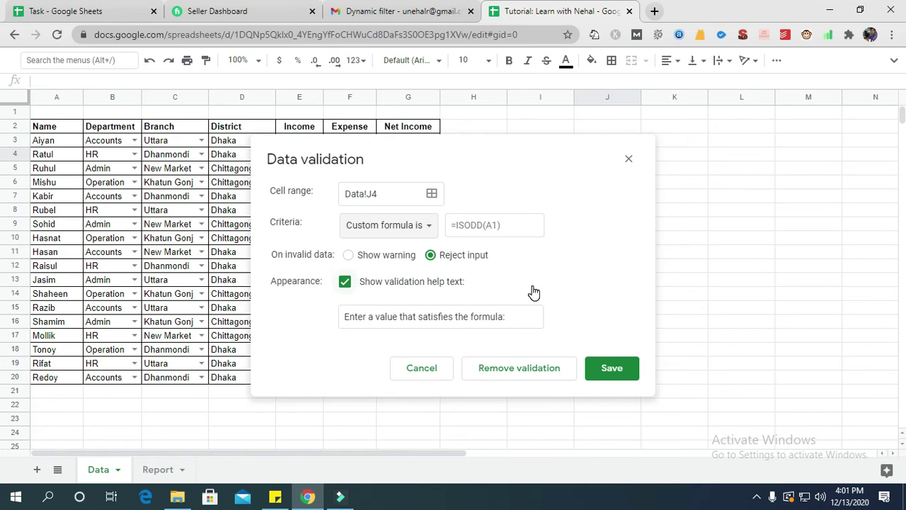
Set the J4 validation criteria to Checkbox, turn custom cell values on and off again, and save the rule.
{"action": "left_click", "coordinate": [397, 227]}
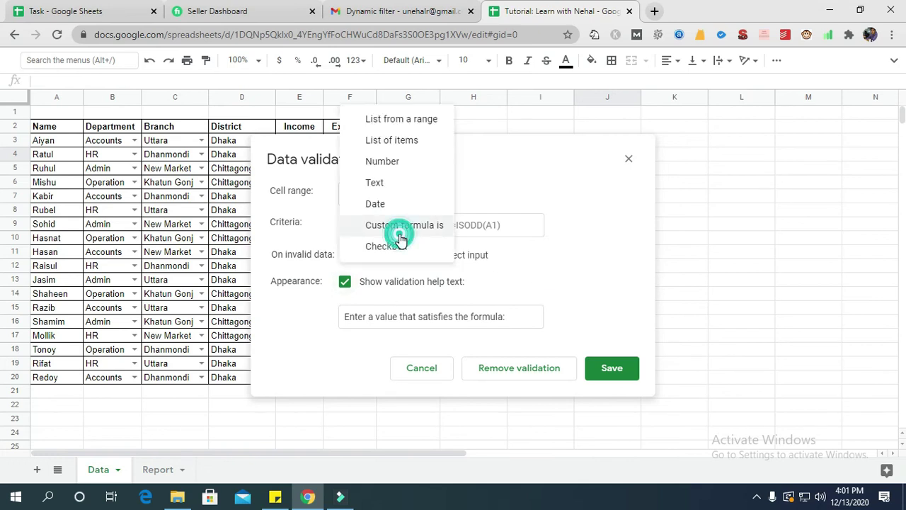
{"action": "left_click", "coordinate": [385, 249]}
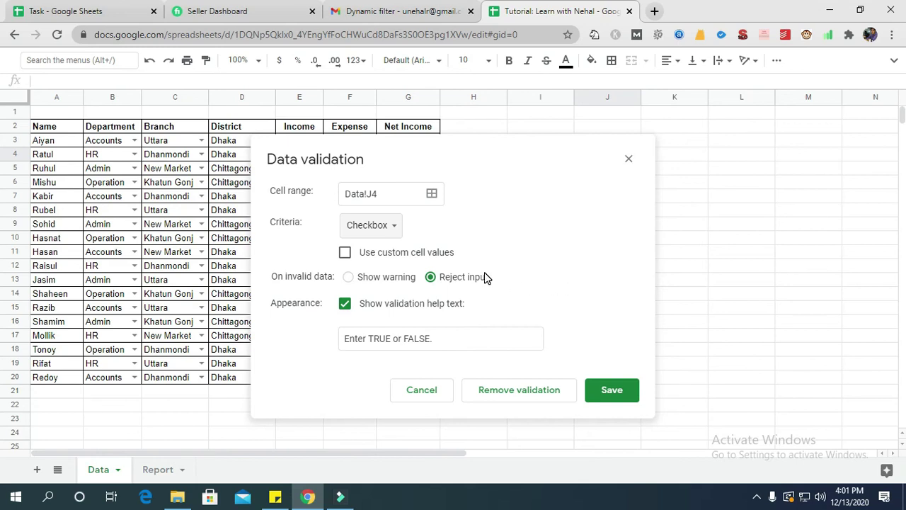
{"action": "left_click", "coordinate": [404, 255]}
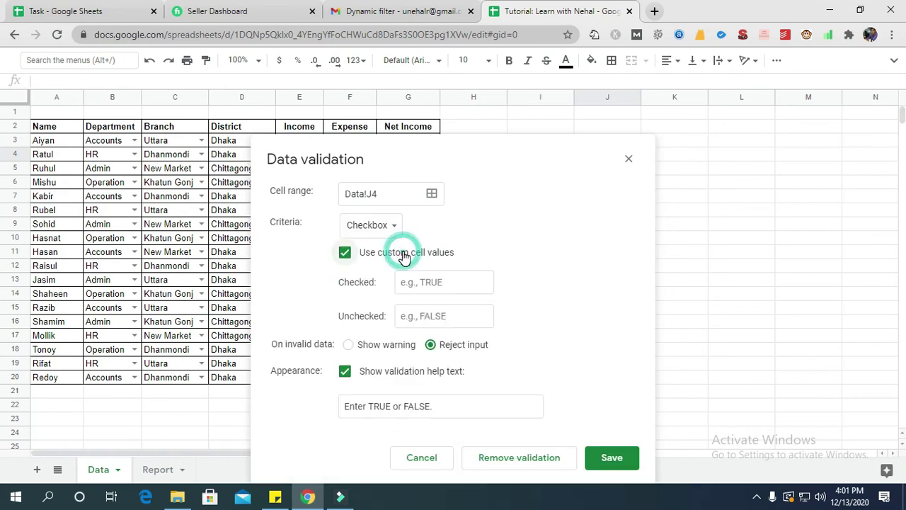
{"action": "left_click", "coordinate": [345, 252]}
{"action": "left_click", "coordinate": [612, 396]}
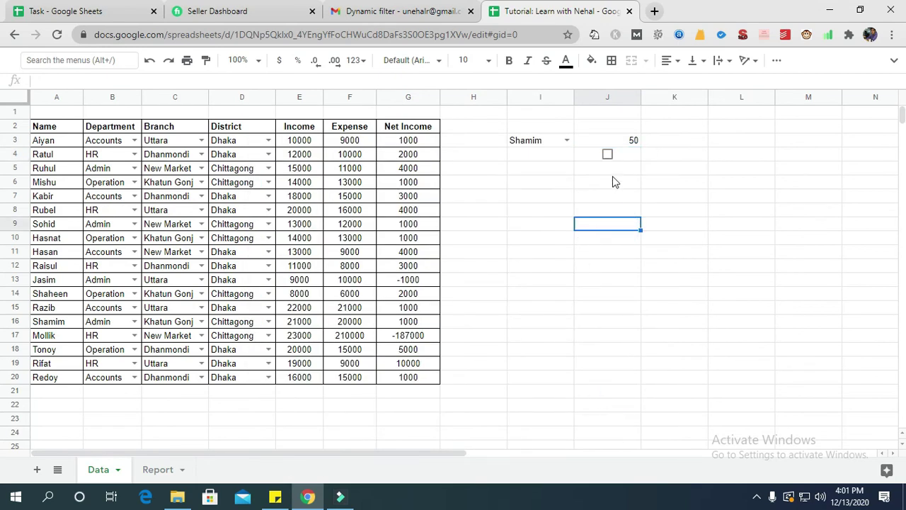
Tick the checkbox in cell J4 and untick it again to test the rule.
{"action": "left_click", "coordinate": [608, 154]}
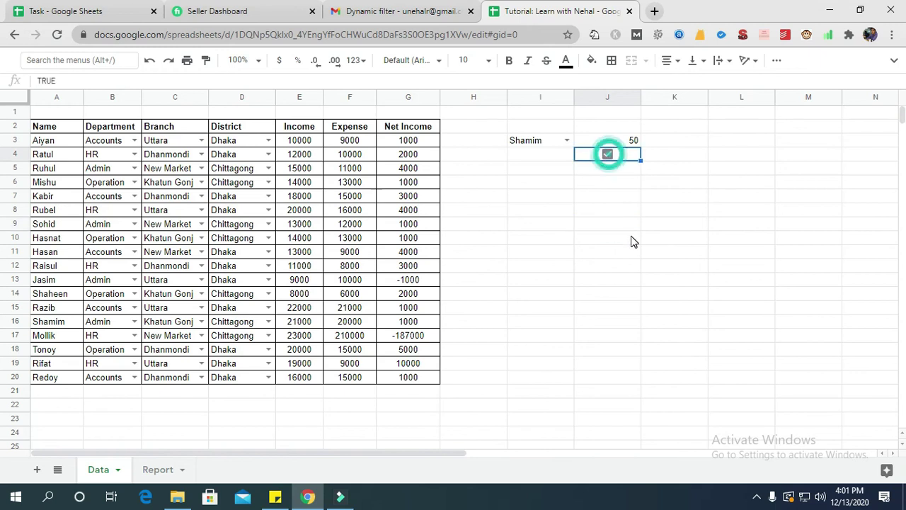
{"action": "left_click", "coordinate": [621, 172]}
{"action": "left_click", "coordinate": [607, 154]}
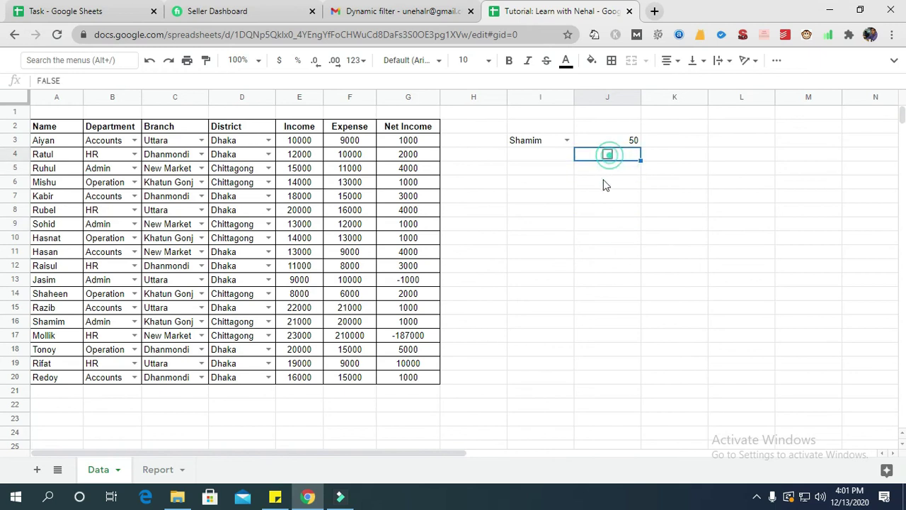
Reopen the J4 checkbox validation, turn custom cell values on, turn them off again and save the rule.
{"action": "right_click", "coordinate": [612, 157]}
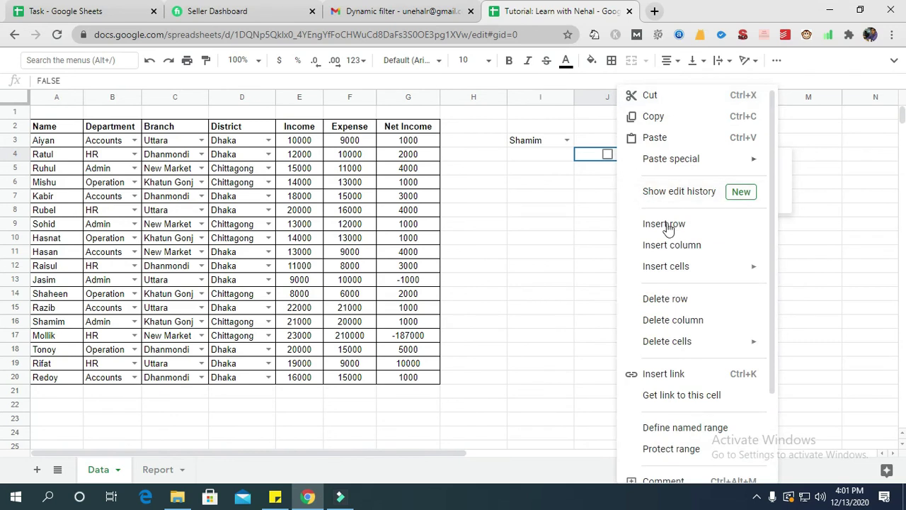
{"action": "scroll", "coordinate": [690, 298], "scroll_direction": "down", "scroll_amount": 2}
{"action": "left_click", "coordinate": [684, 468]}
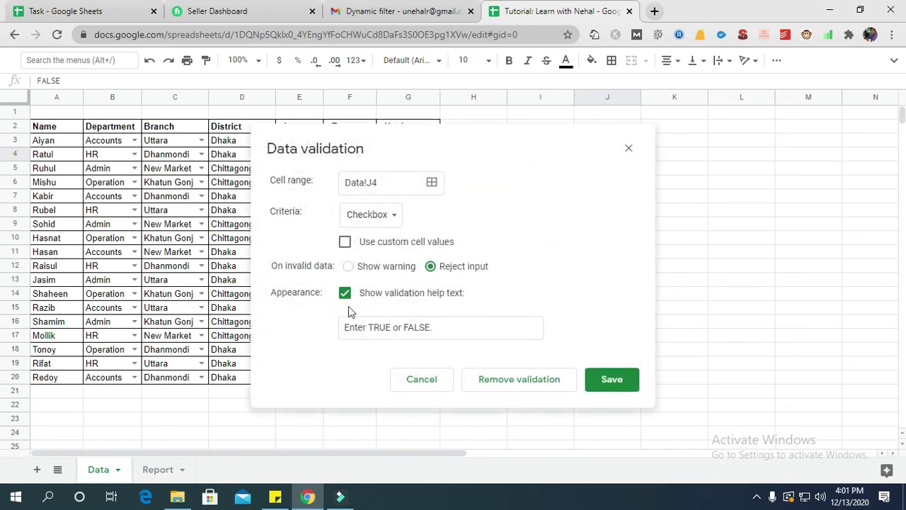
{"action": "left_click", "coordinate": [345, 241]}
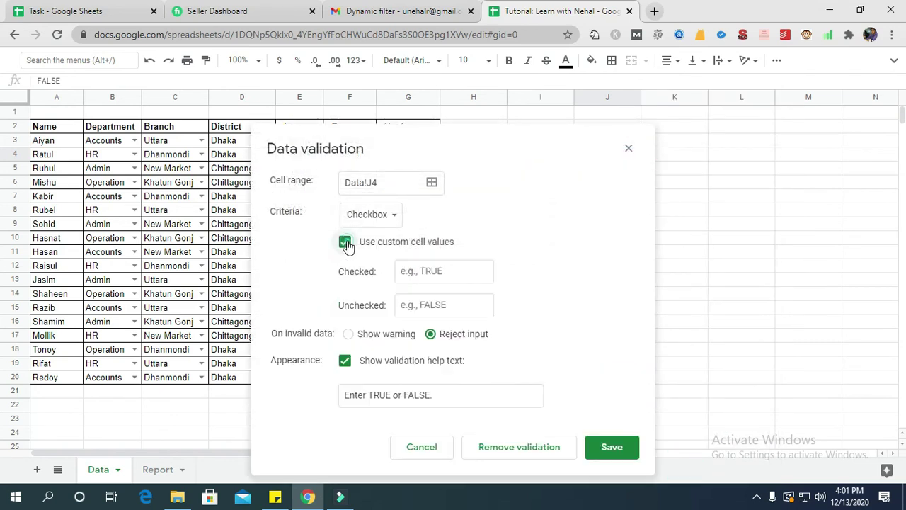
{"action": "left_click", "coordinate": [448, 277]}
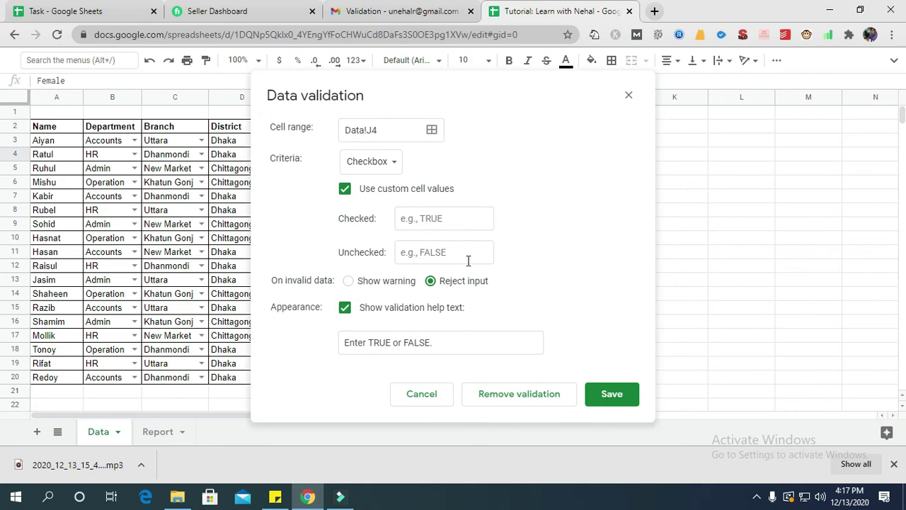
{"action": "left_click", "coordinate": [346, 192]}
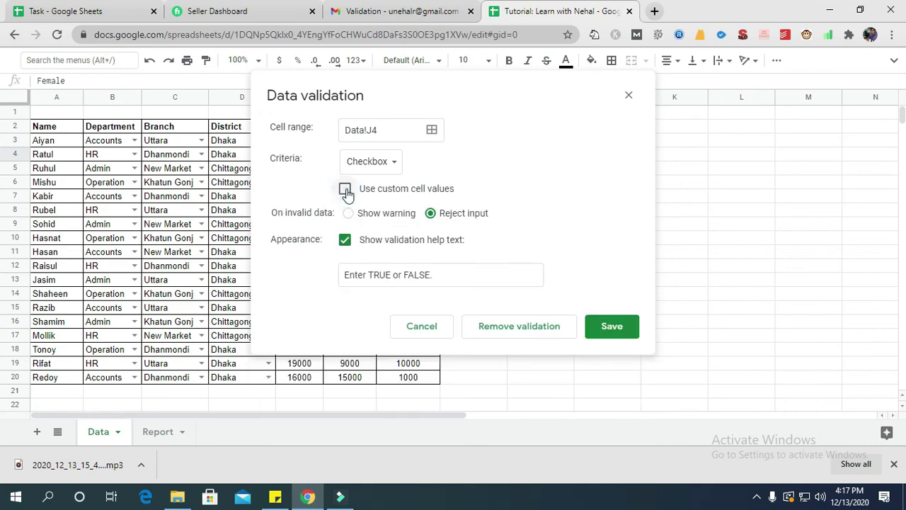
{"action": "left_click", "coordinate": [610, 329]}
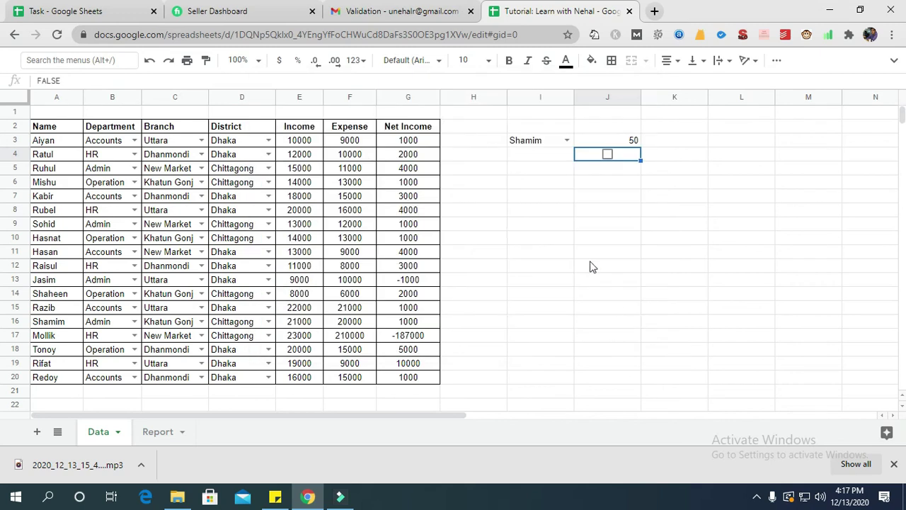
Try to enter the formula =sum(G3:g20) in cell I4 to total the Net Income column.
{"action": "left_click", "coordinate": [550, 158]}
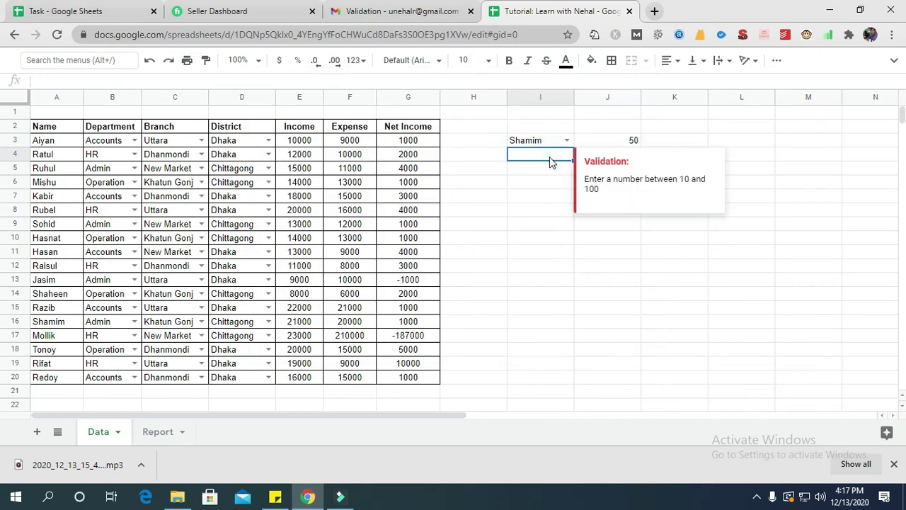
{"action": "type", "text": "=sum"}
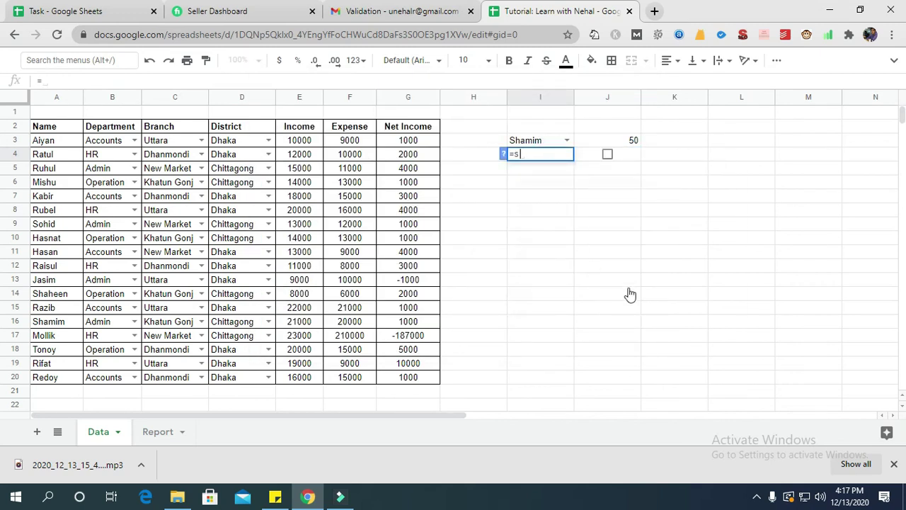
{"action": "type", "text": "("}
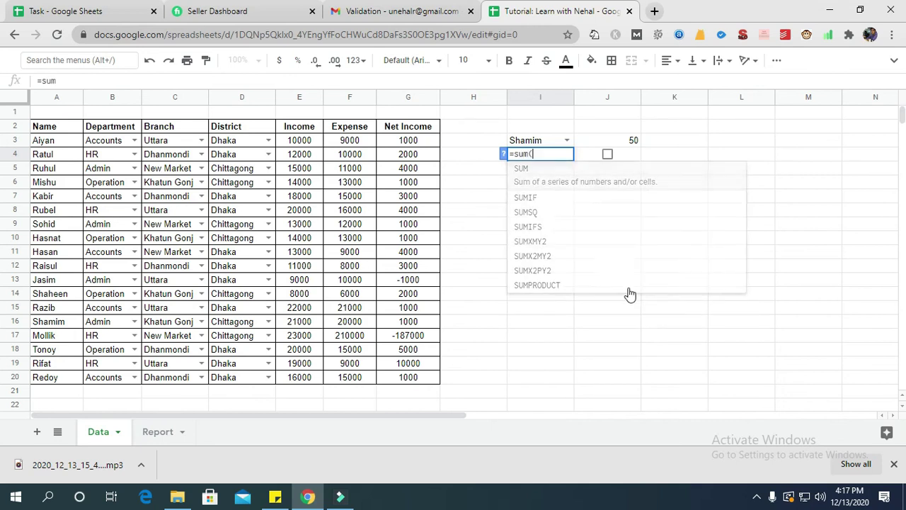
{"action": "left_click", "coordinate": [408, 142]}
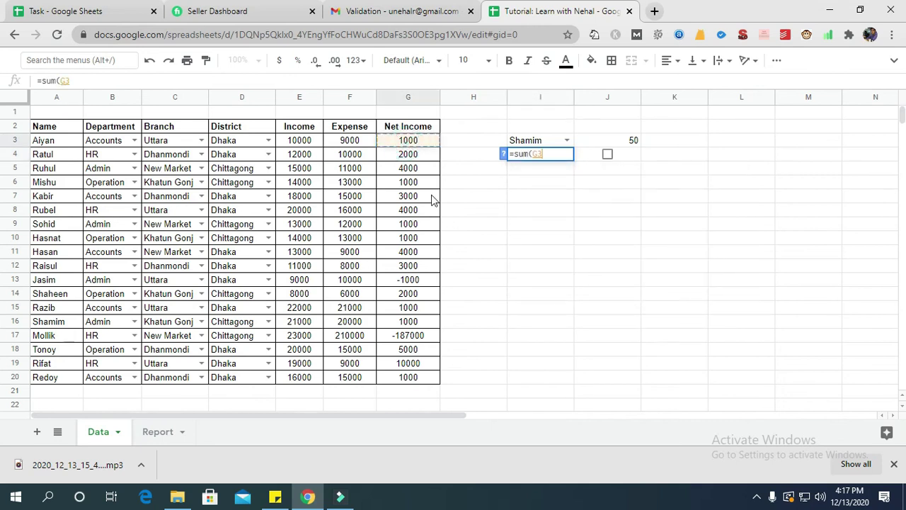
{"action": "type", "text": ":"}
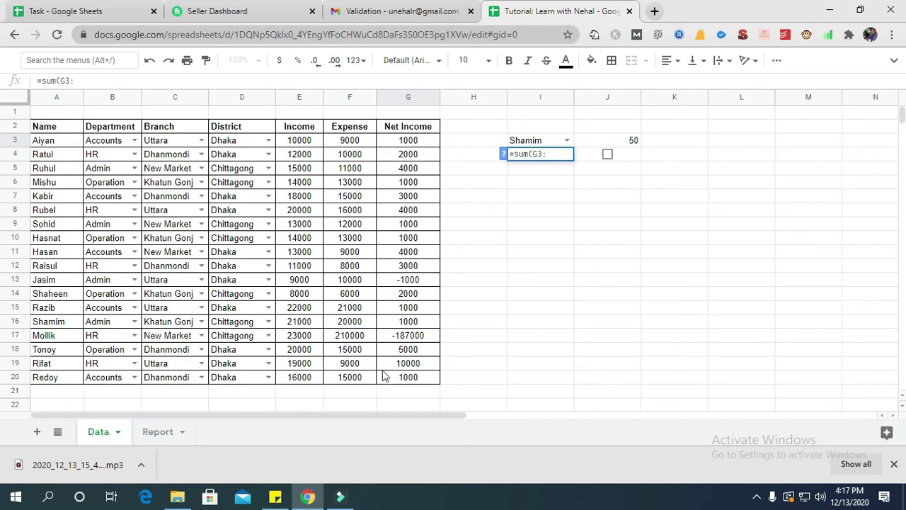
{"action": "type", "text": "g20)"}
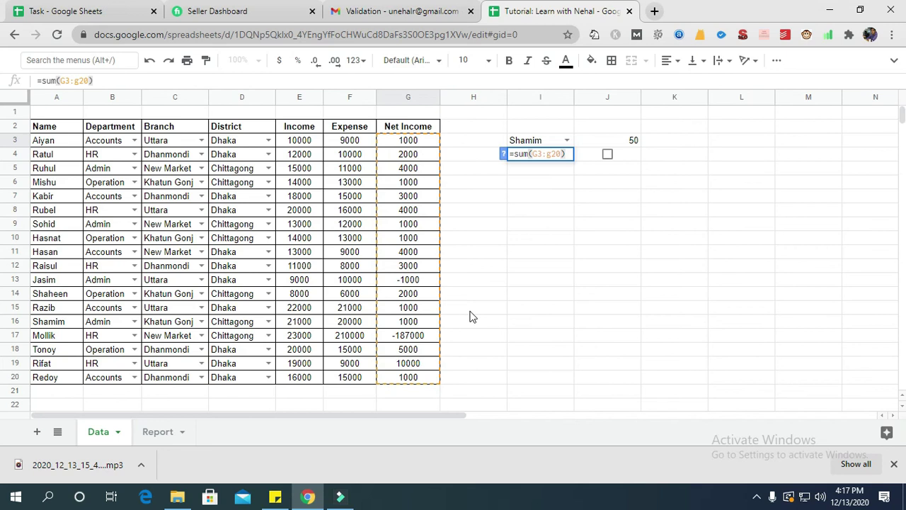
{"action": "key", "text": "Return"}
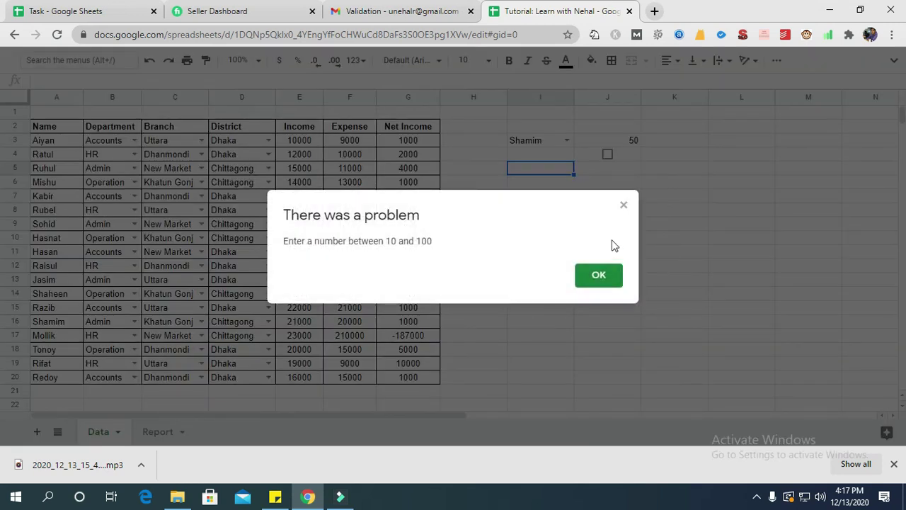
Dismiss the rejection message and remove the number validation rule from cell I4.
{"action": "left_click", "coordinate": [624, 206]}
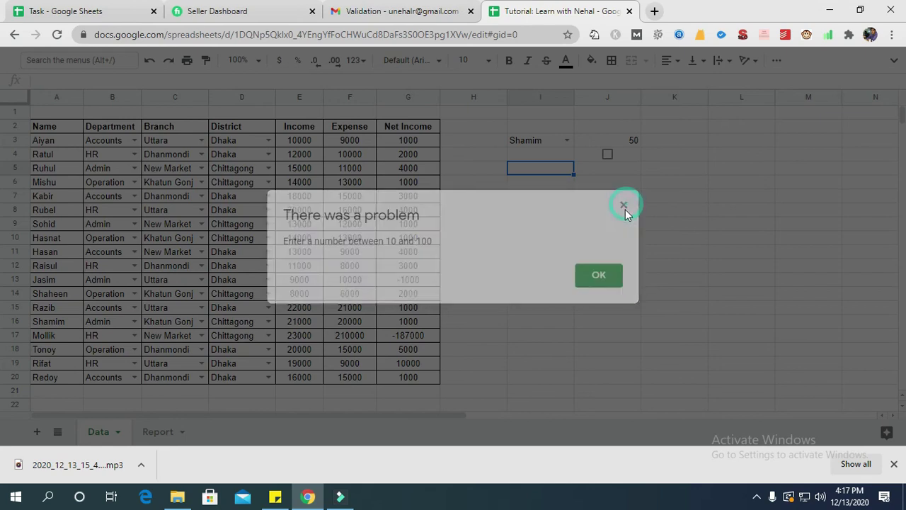
{"action": "right_click", "coordinate": [541, 155]}
{"action": "scroll", "coordinate": [601, 403], "scroll_direction": "down", "scroll_amount": 3}
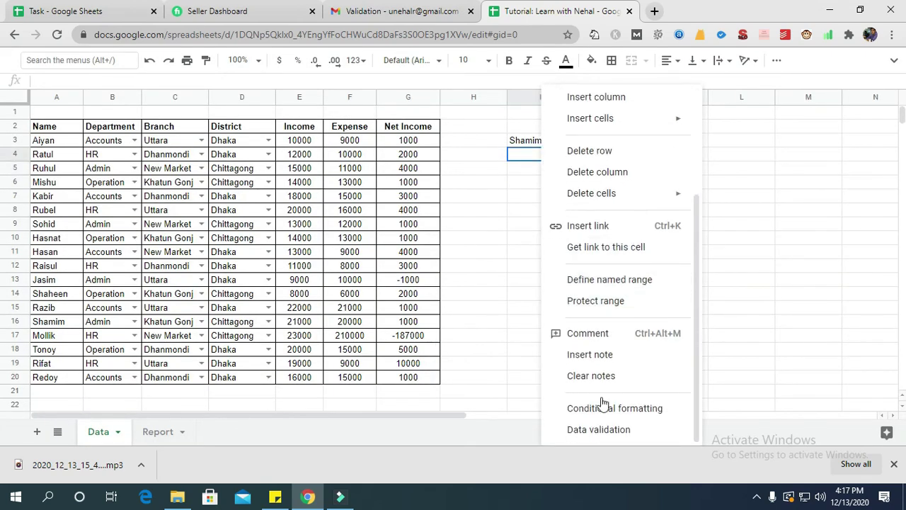
{"action": "left_click", "coordinate": [597, 429]}
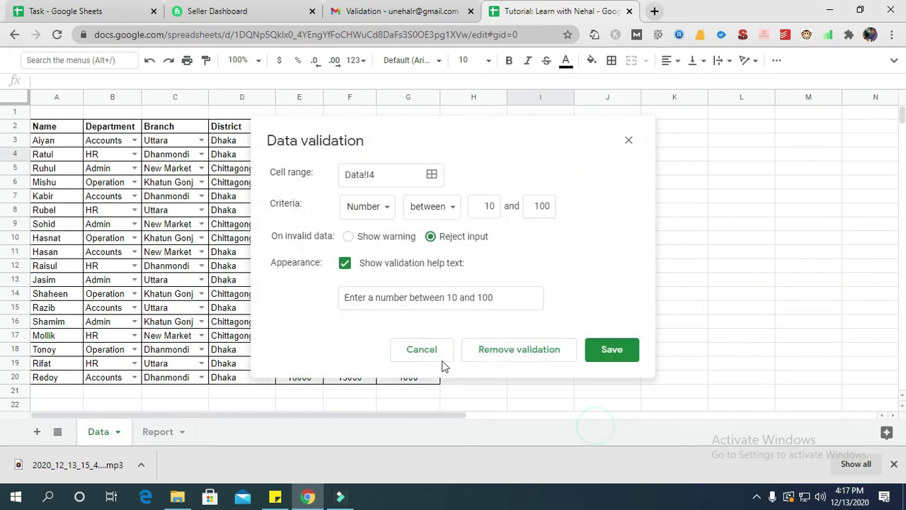
{"action": "left_click", "coordinate": [492, 352]}
{"action": "right_click", "coordinate": [559, 158]}
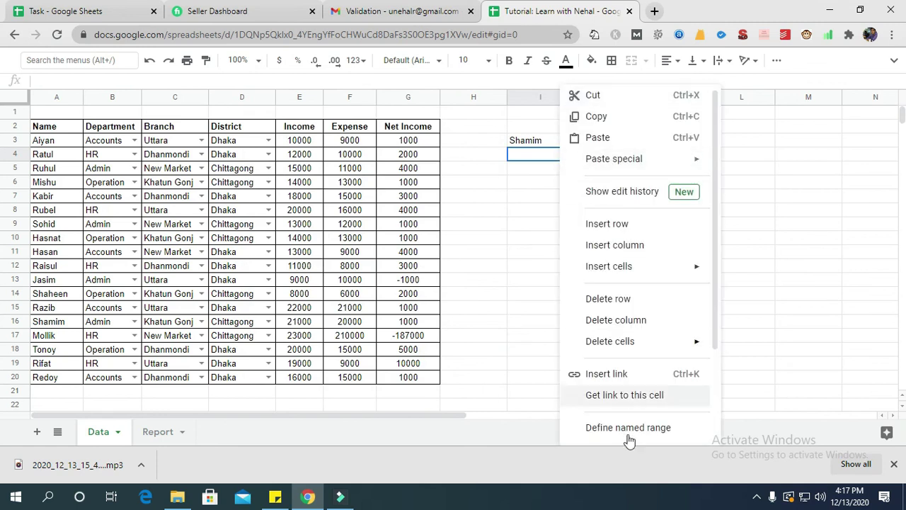
Enter the formula =sum(G3:g20) in cell I4 to total the Net Income column.
{"action": "left_click", "coordinate": [536, 160]}
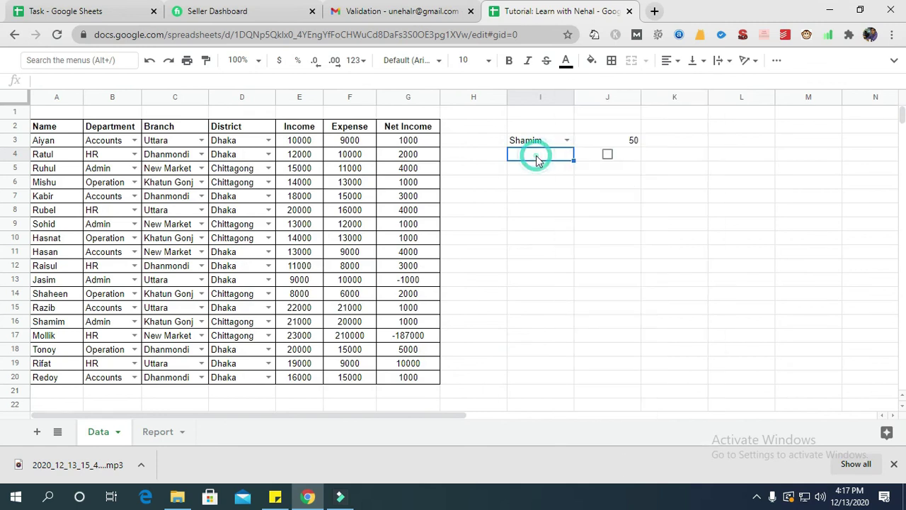
{"action": "type", "text": "=sum("}
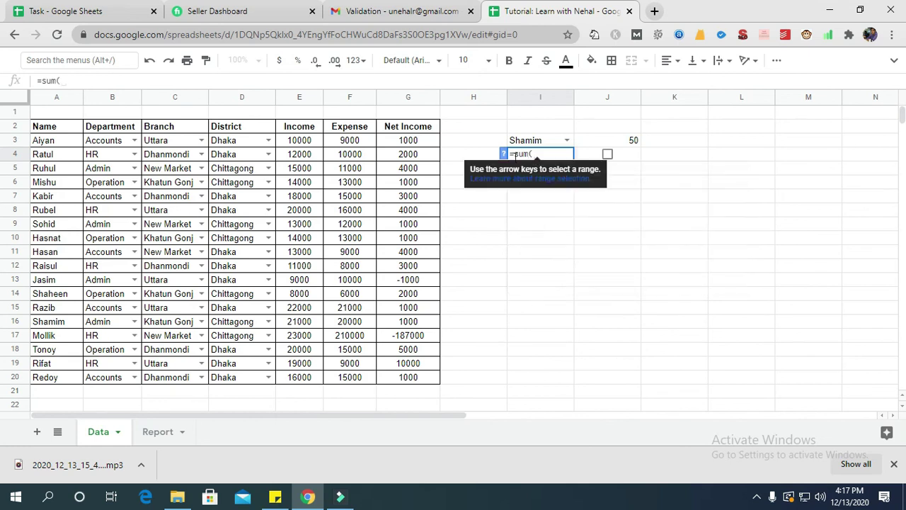
{"action": "left_click", "coordinate": [394, 142]}
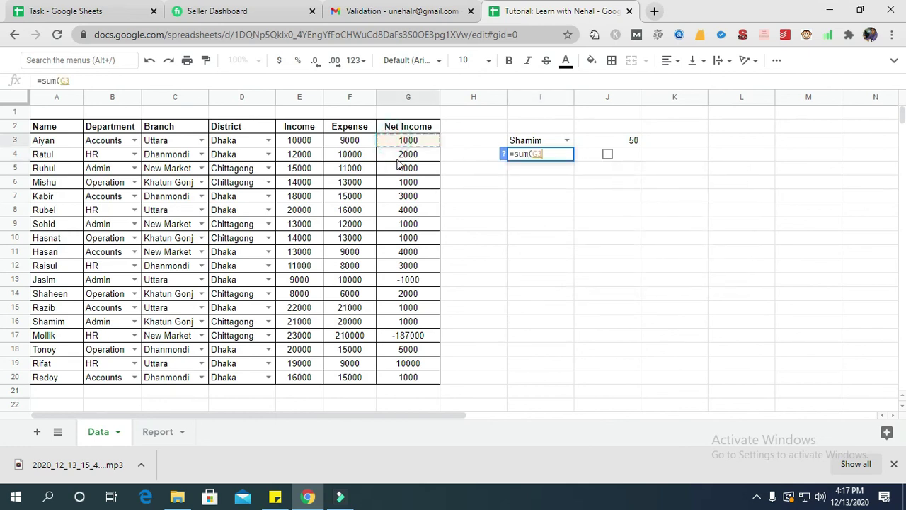
{"action": "type", "text": ":g20"}
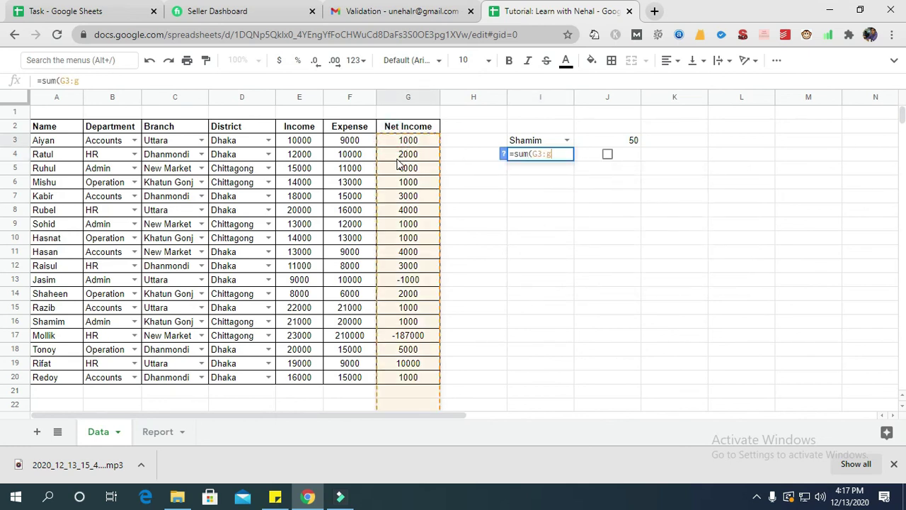
{"action": "type", "text": ")"}
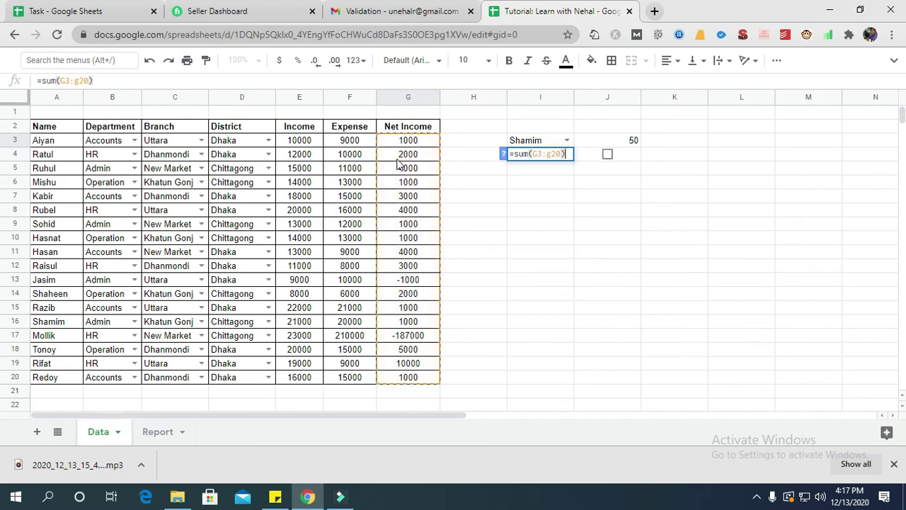
{"action": "key", "text": "Return"}
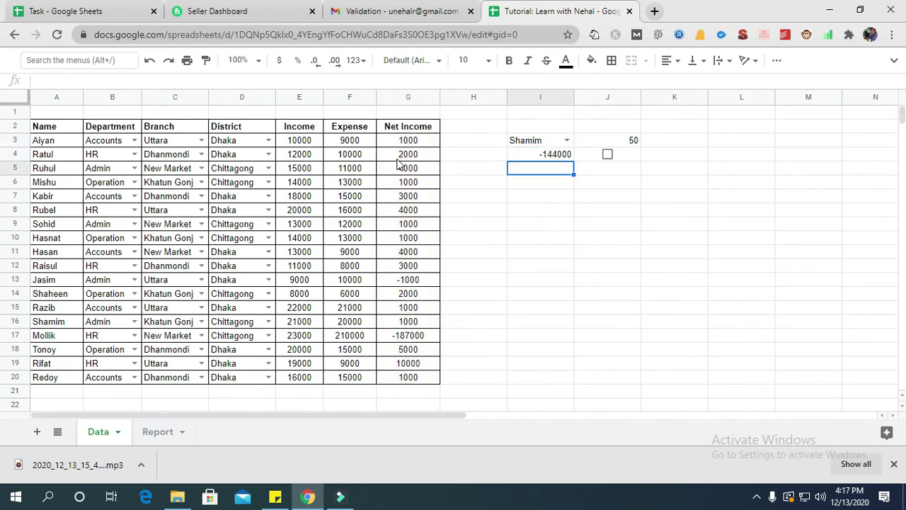
Change the I4 formula to =if(J4, sum(G3:G20),0) so that the total depends on the J4 checkbox.
{"action": "left_click", "coordinate": [531, 157]}
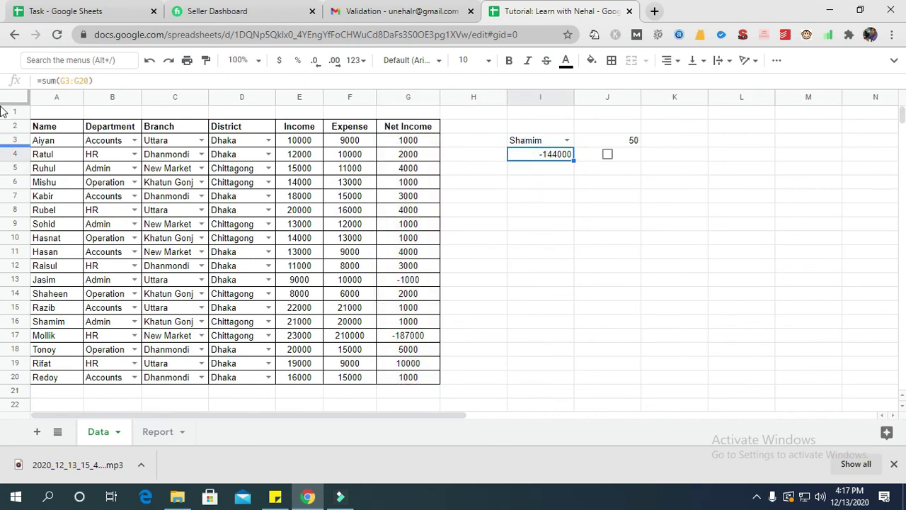
{"action": "left_click", "coordinate": [40, 79]}
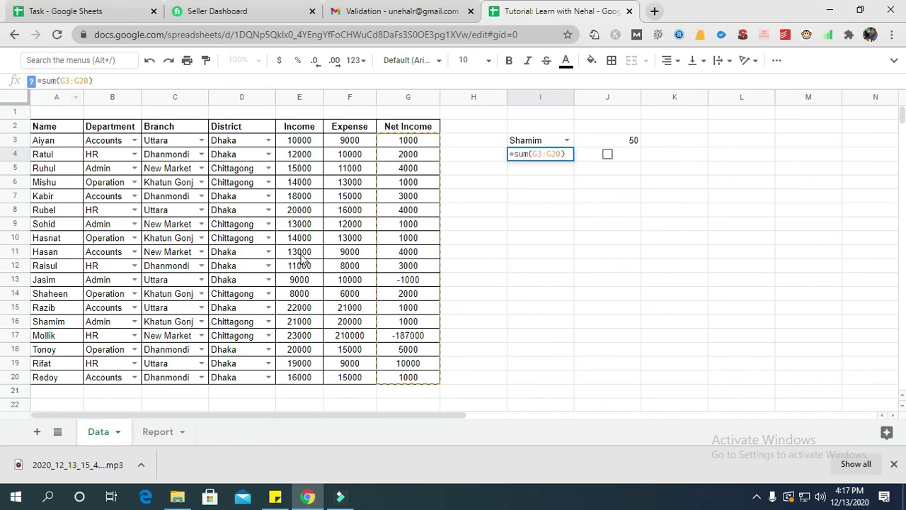
{"action": "type", "text": "if"}
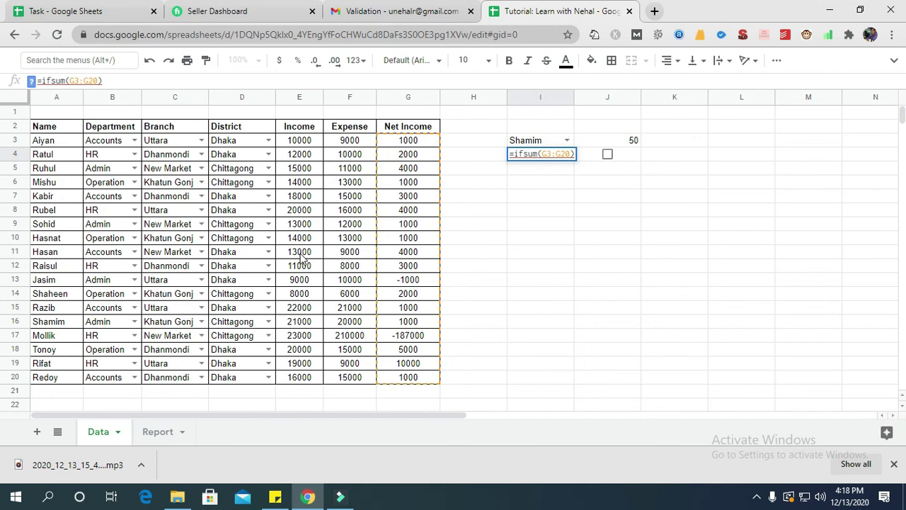
{"action": "type", "text": "("}
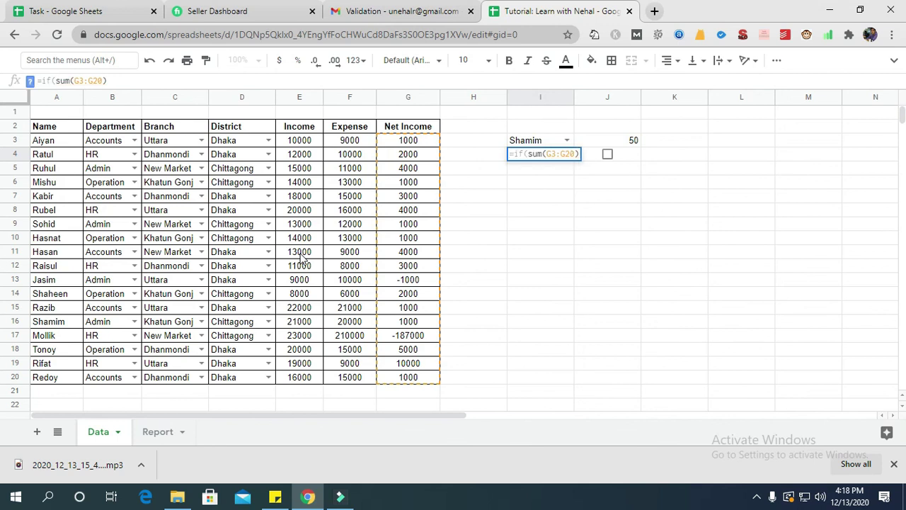
{"action": "left_click", "coordinate": [592, 155]}
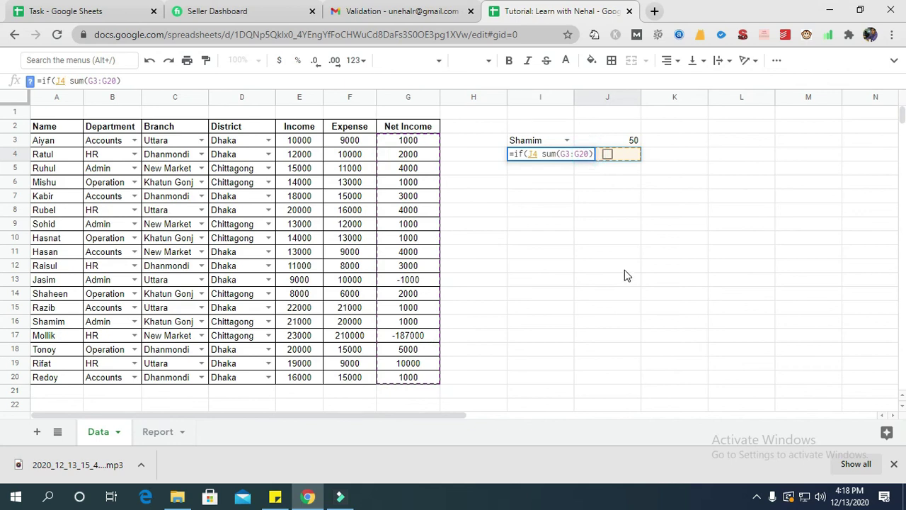
{"action": "type", "text": ","}
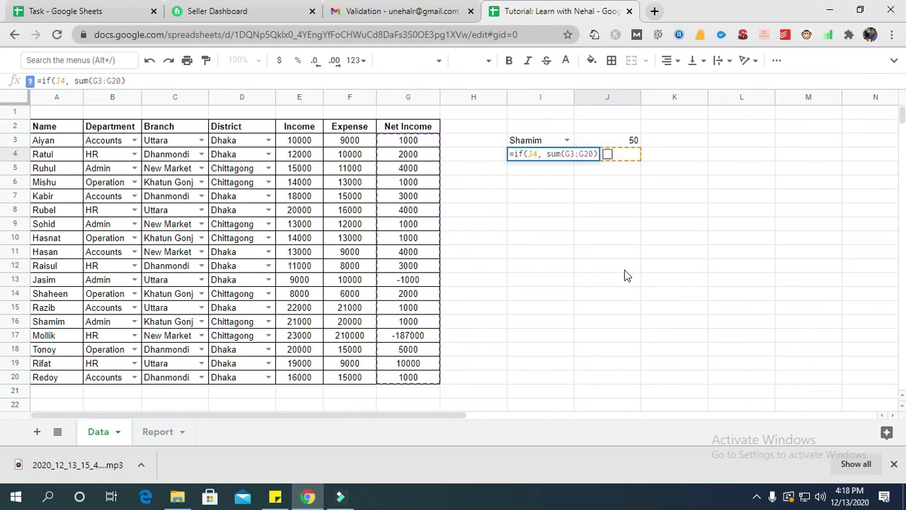
{"action": "left_click", "coordinate": [145, 82]}
{"action": "type", "text": ",0)"}
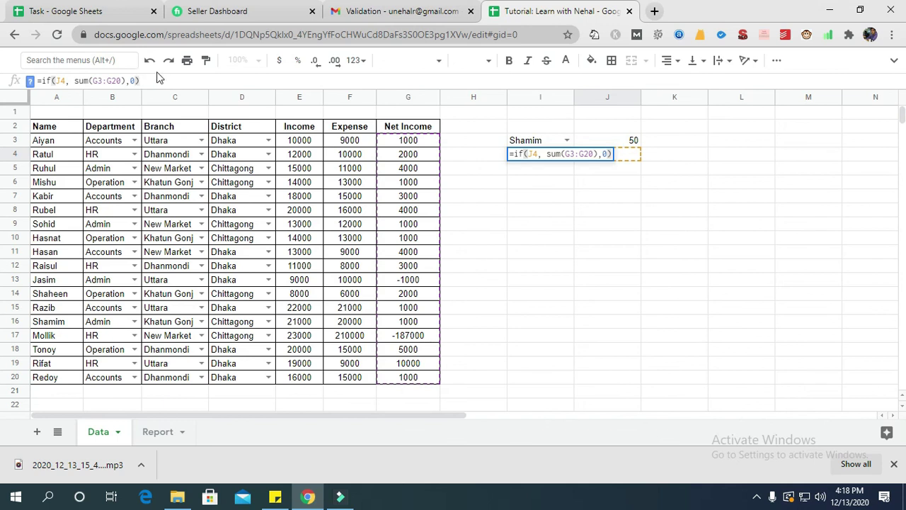
{"action": "key", "text": "Return"}
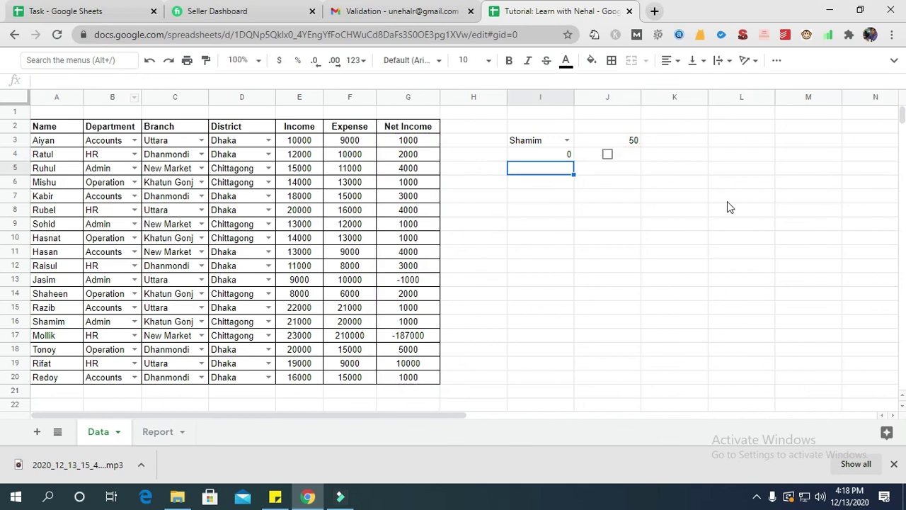
Tick the J4 checkbox and untick it again to test the conditional total in cell I4.
{"action": "left_click", "coordinate": [658, 186]}
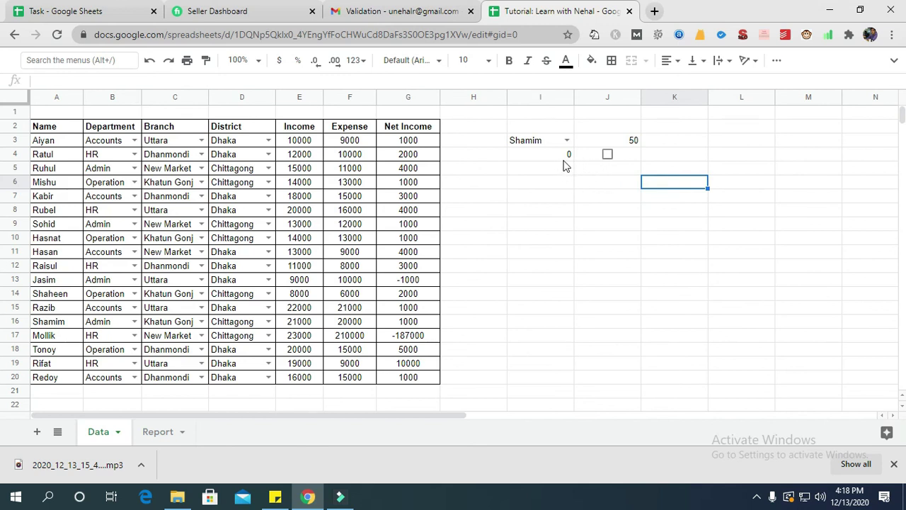
{"action": "left_click", "coordinate": [608, 155]}
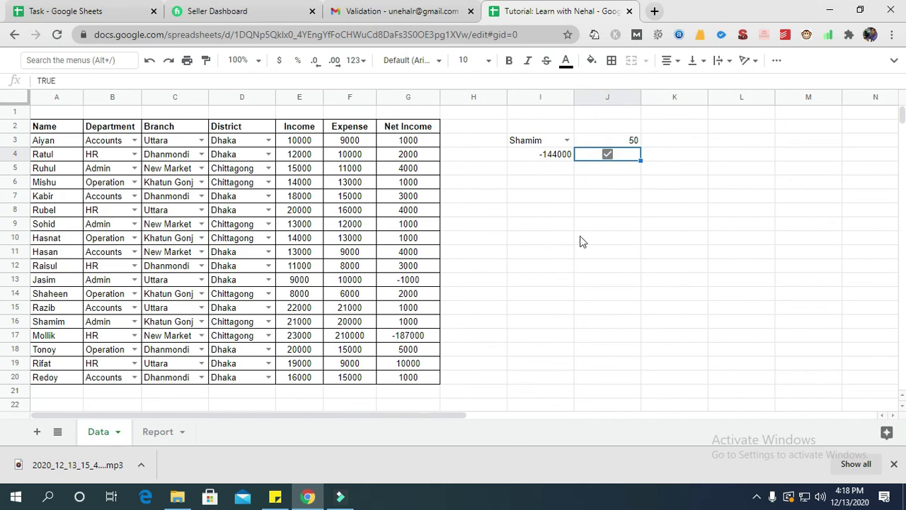
{"action": "mouse_move", "coordinate": [607, 161]}
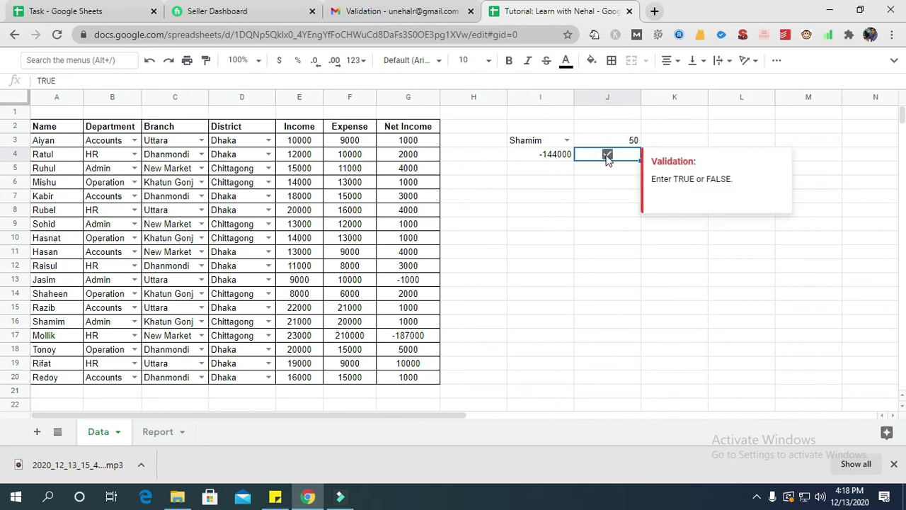
{"action": "left_click", "coordinate": [608, 154]}
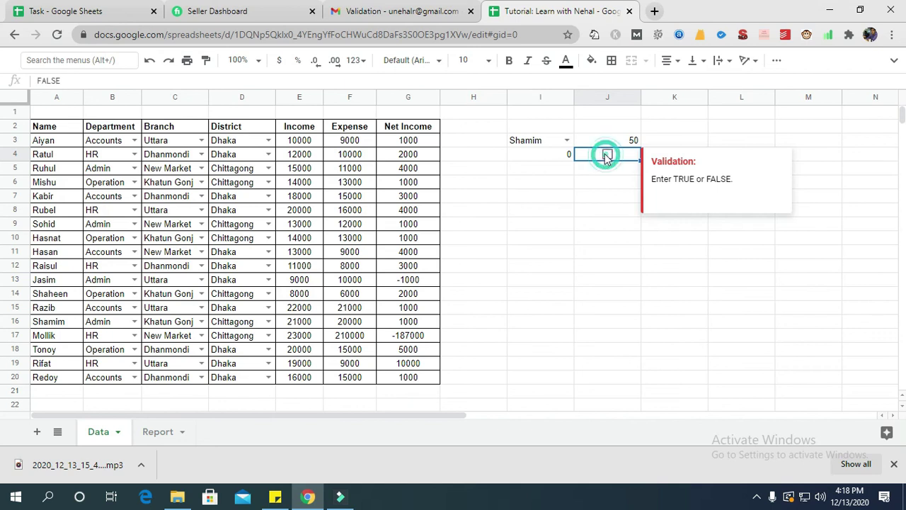
{"action": "left_click", "coordinate": [559, 183]}
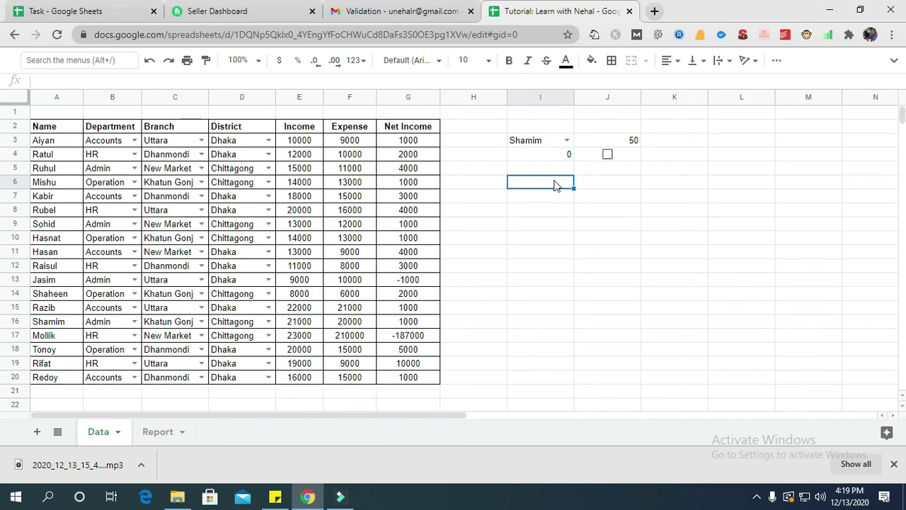
{"action": "left_click", "coordinate": [610, 170]}
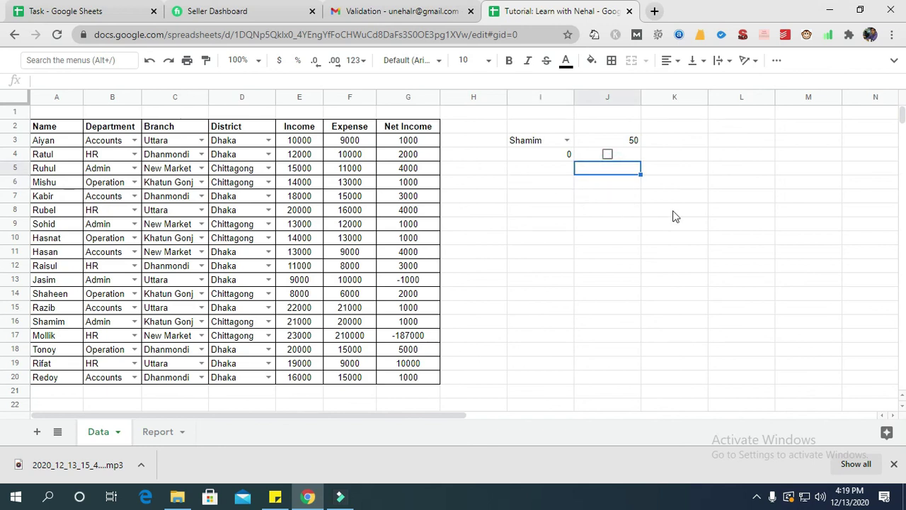